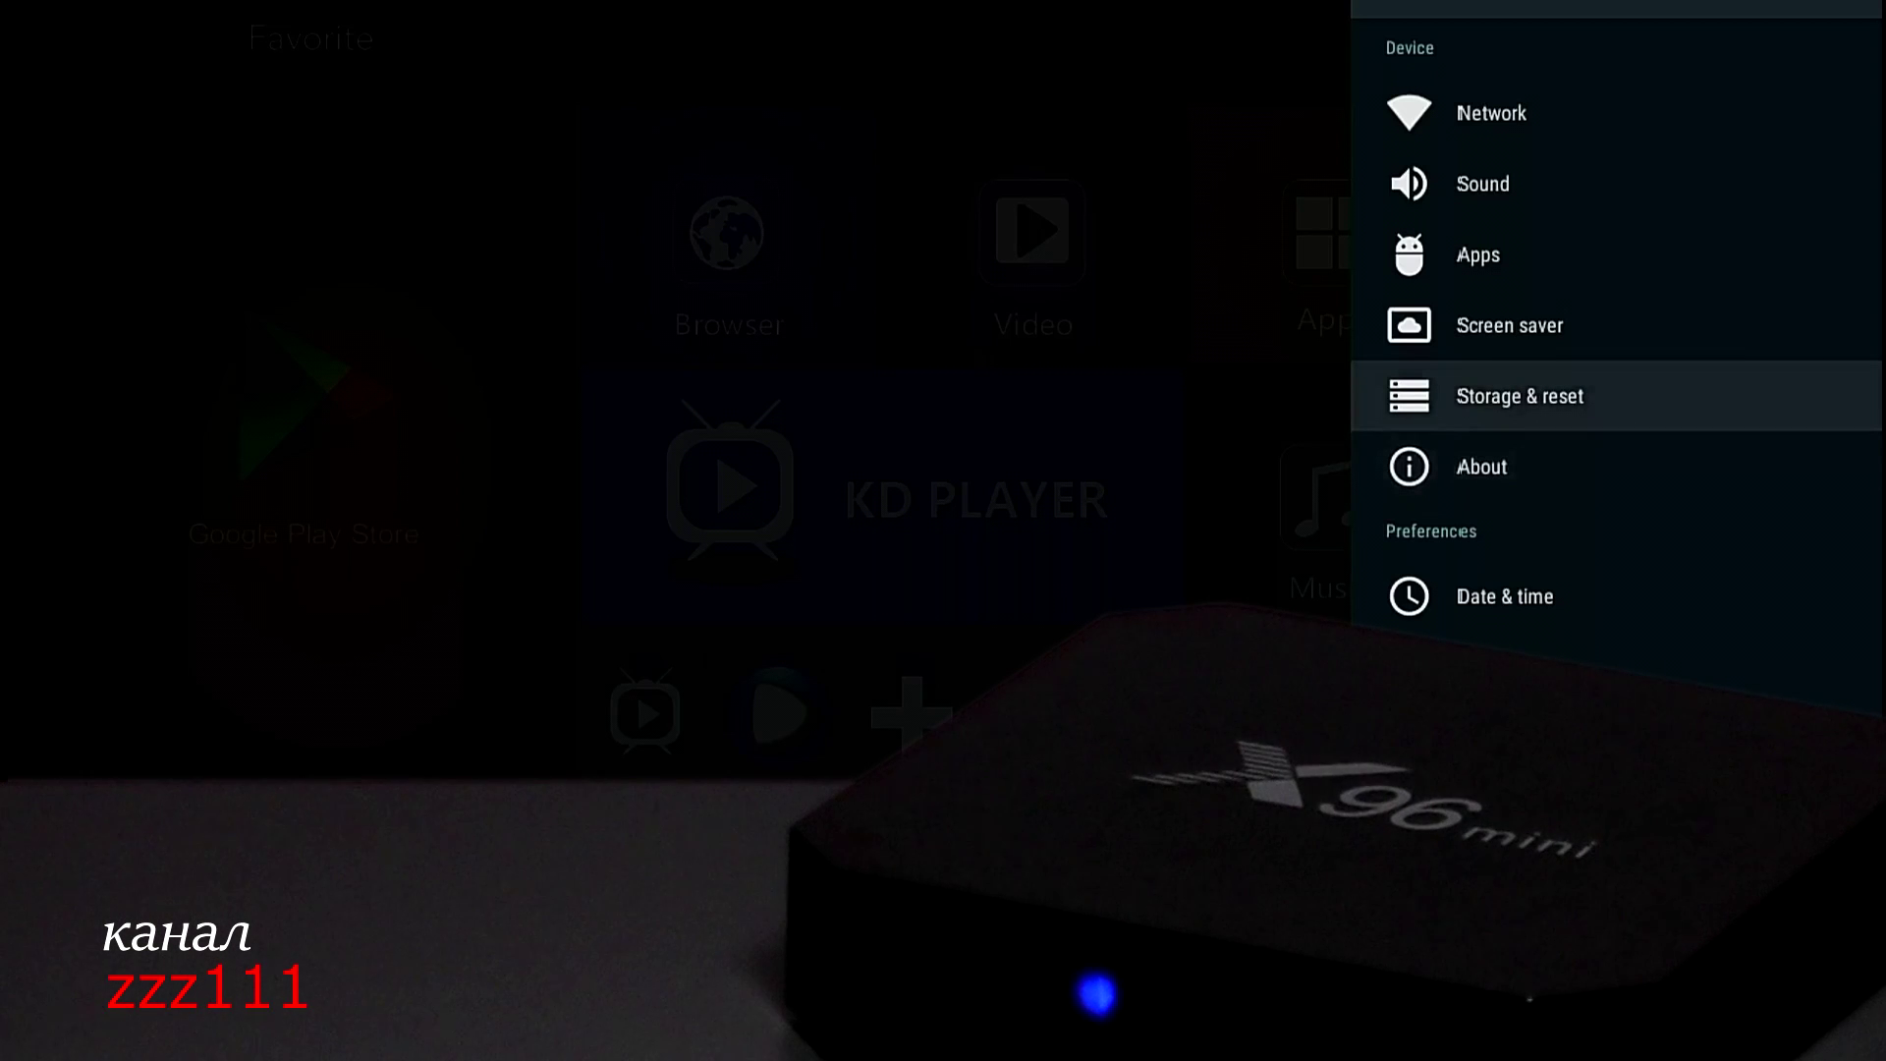
- Check the Storage & reset settings of the TV box and open its About page
{"action": "key", "text": "Return"}
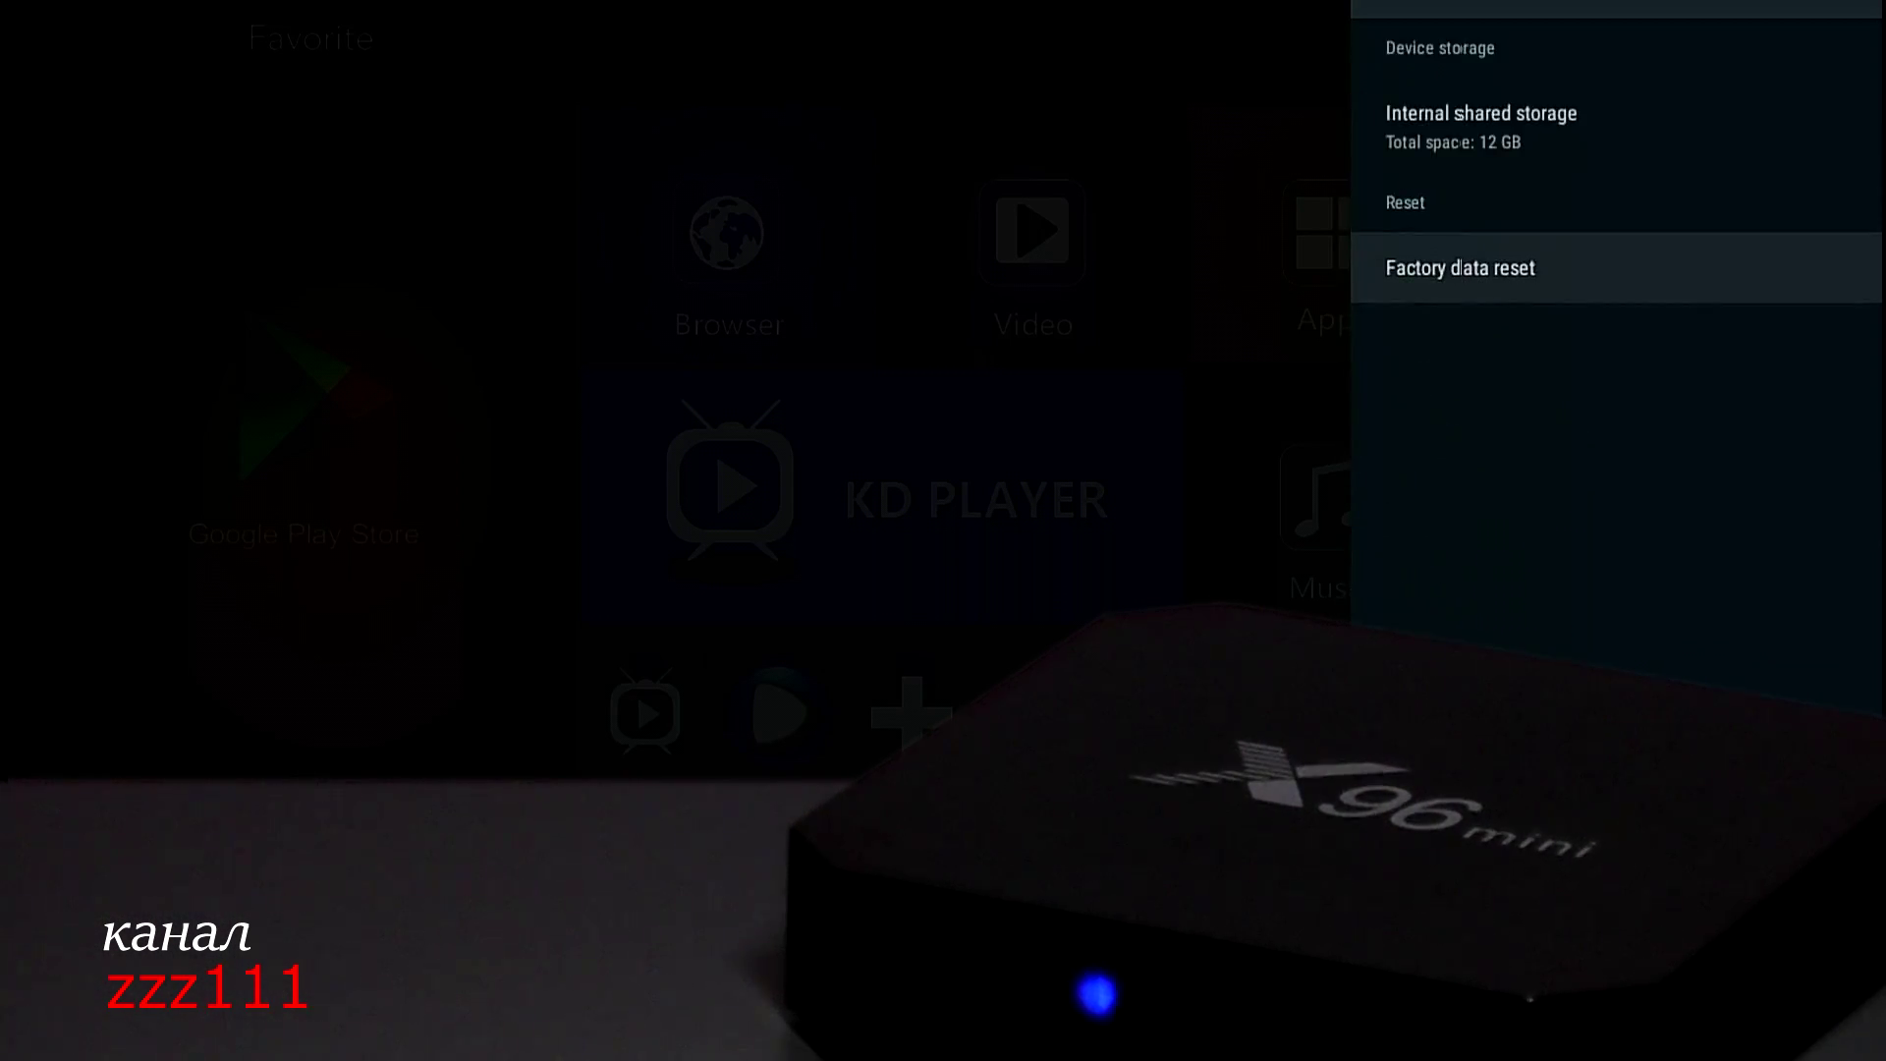
{"action": "key", "text": "Escape"}
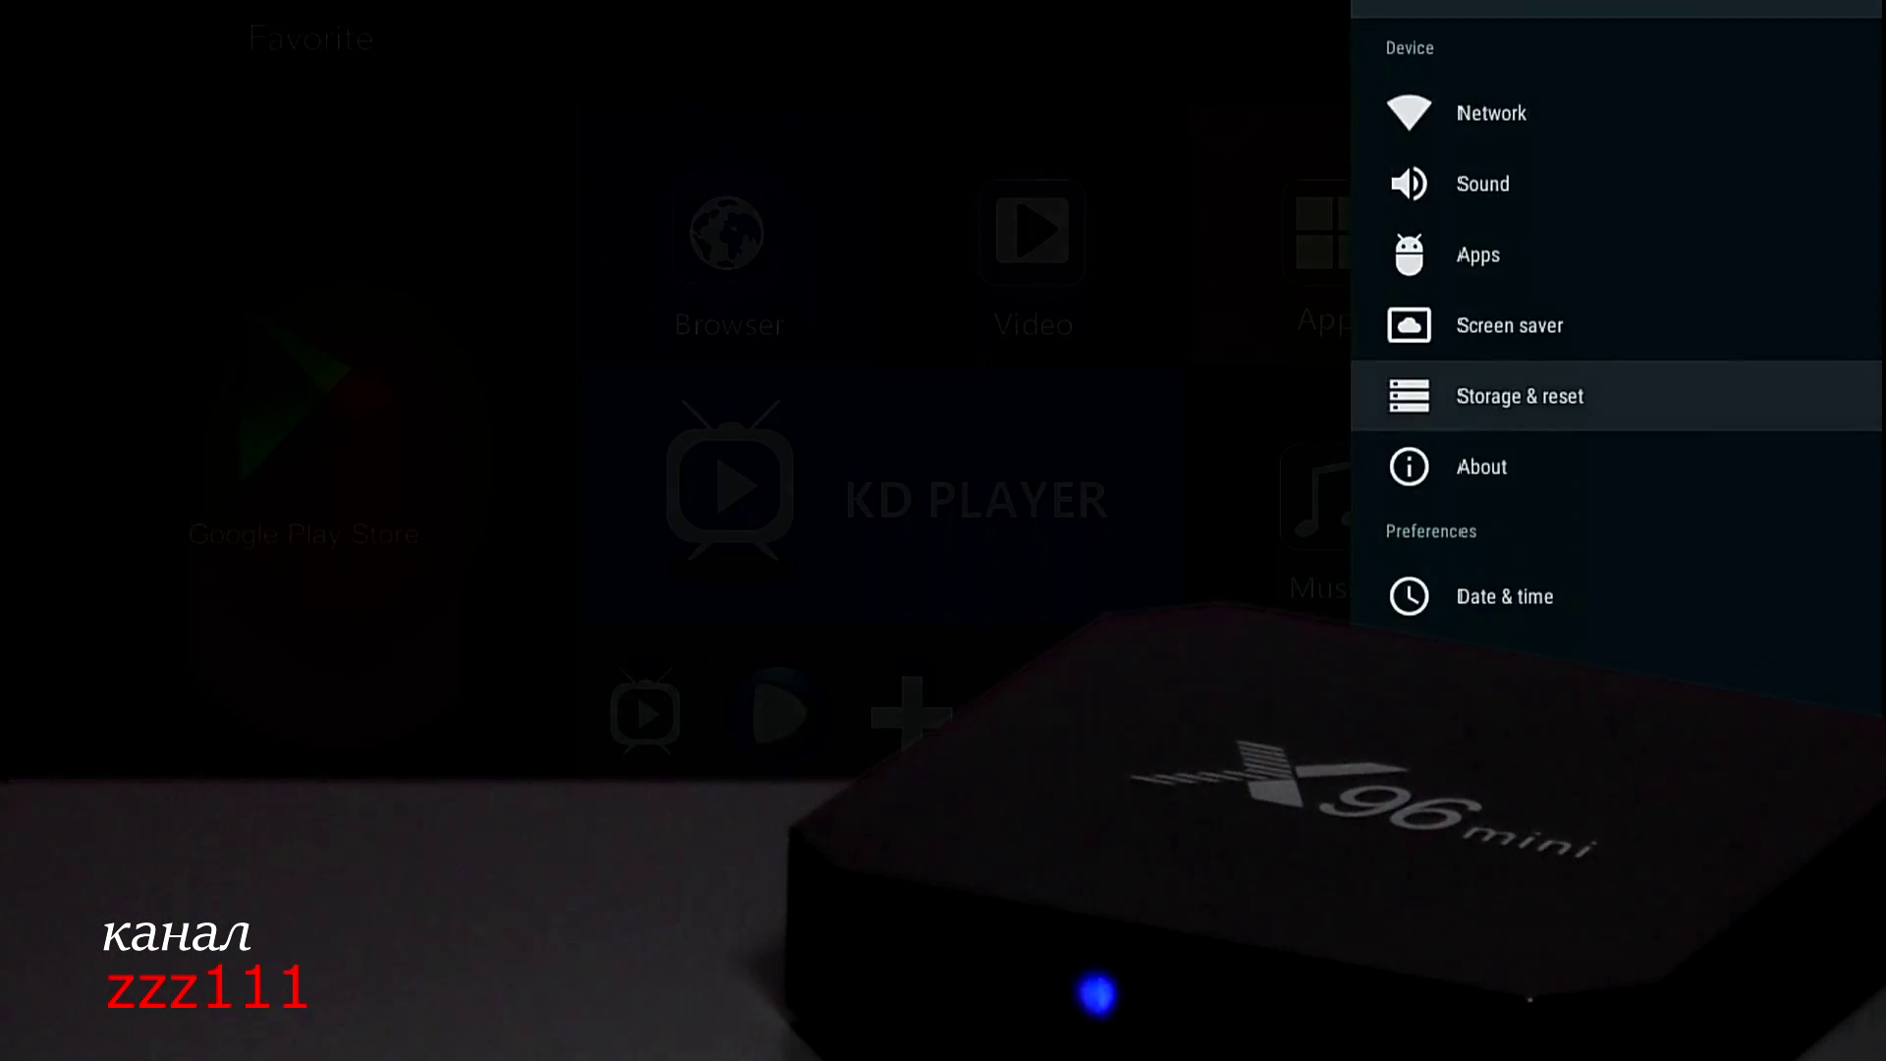
{"action": "key", "text": "Down"}
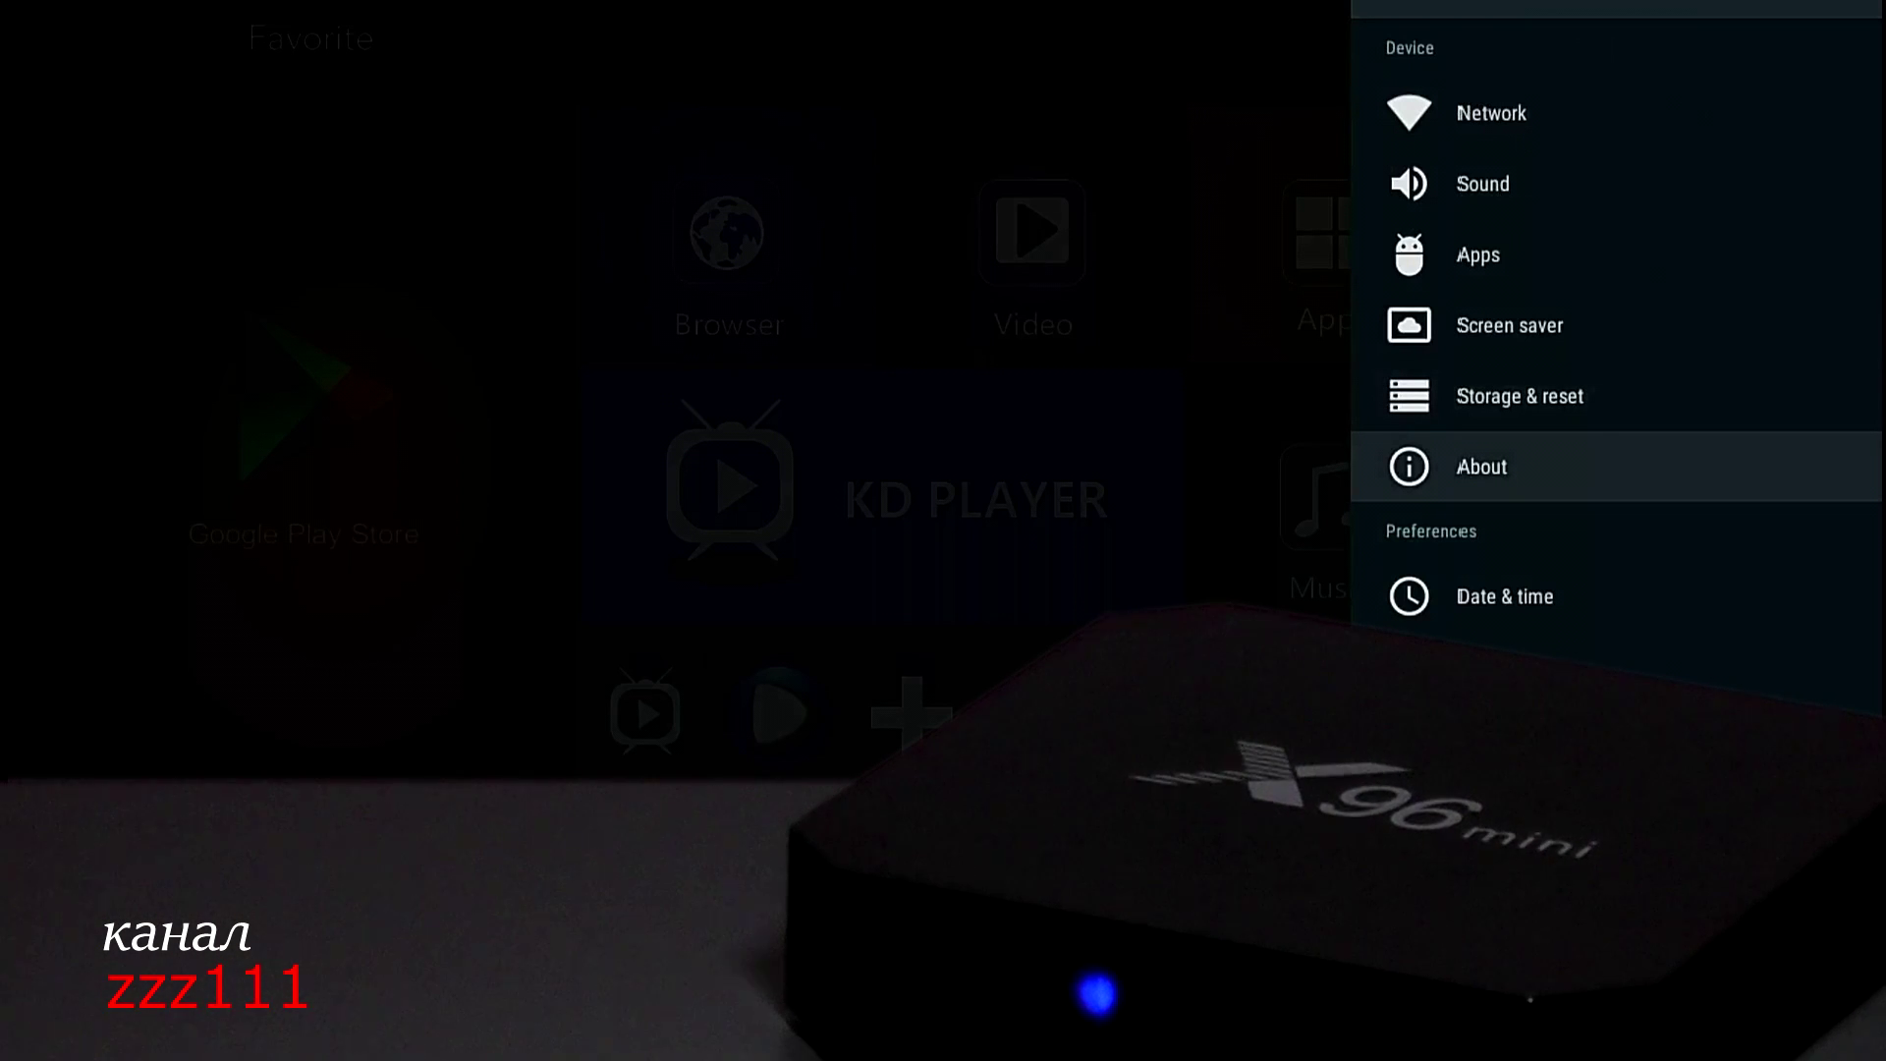
{"action": "key", "text": "Return"}
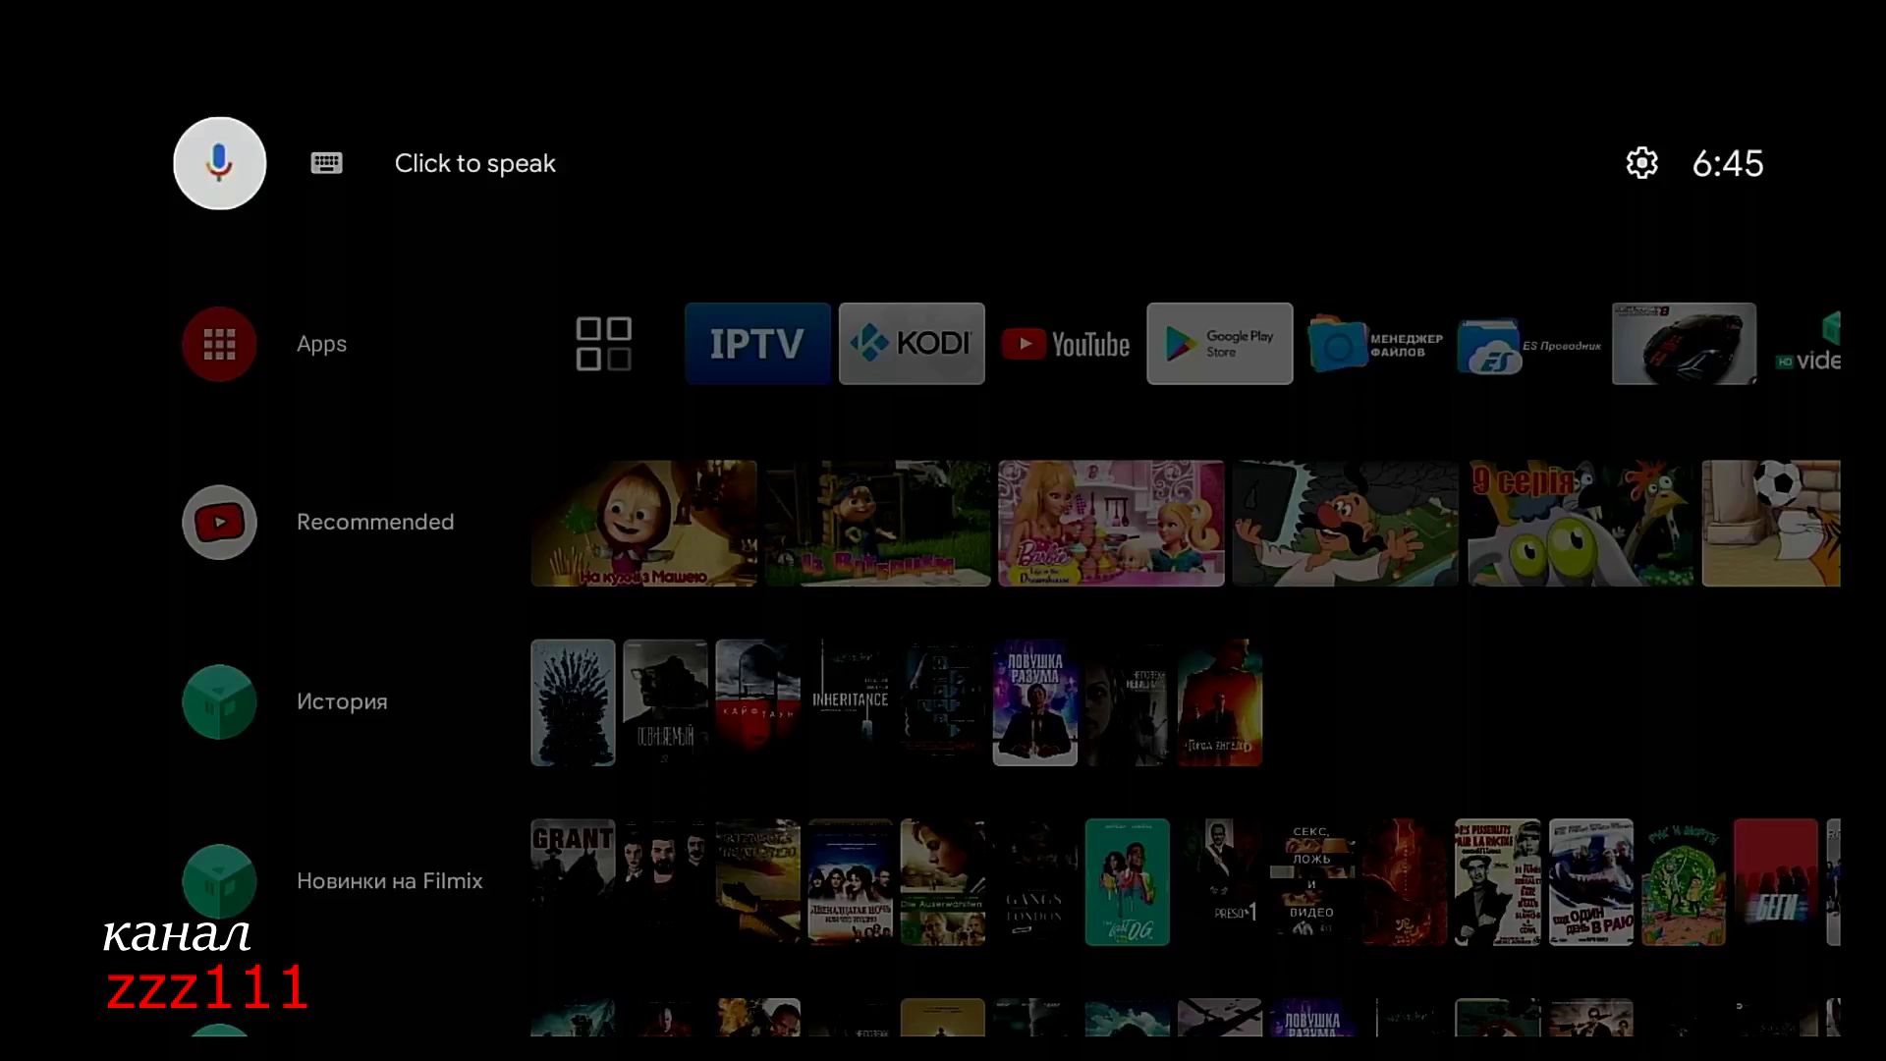
- View the full list of installed apps and return to the home screen
{"action": "key", "text": "Down"}
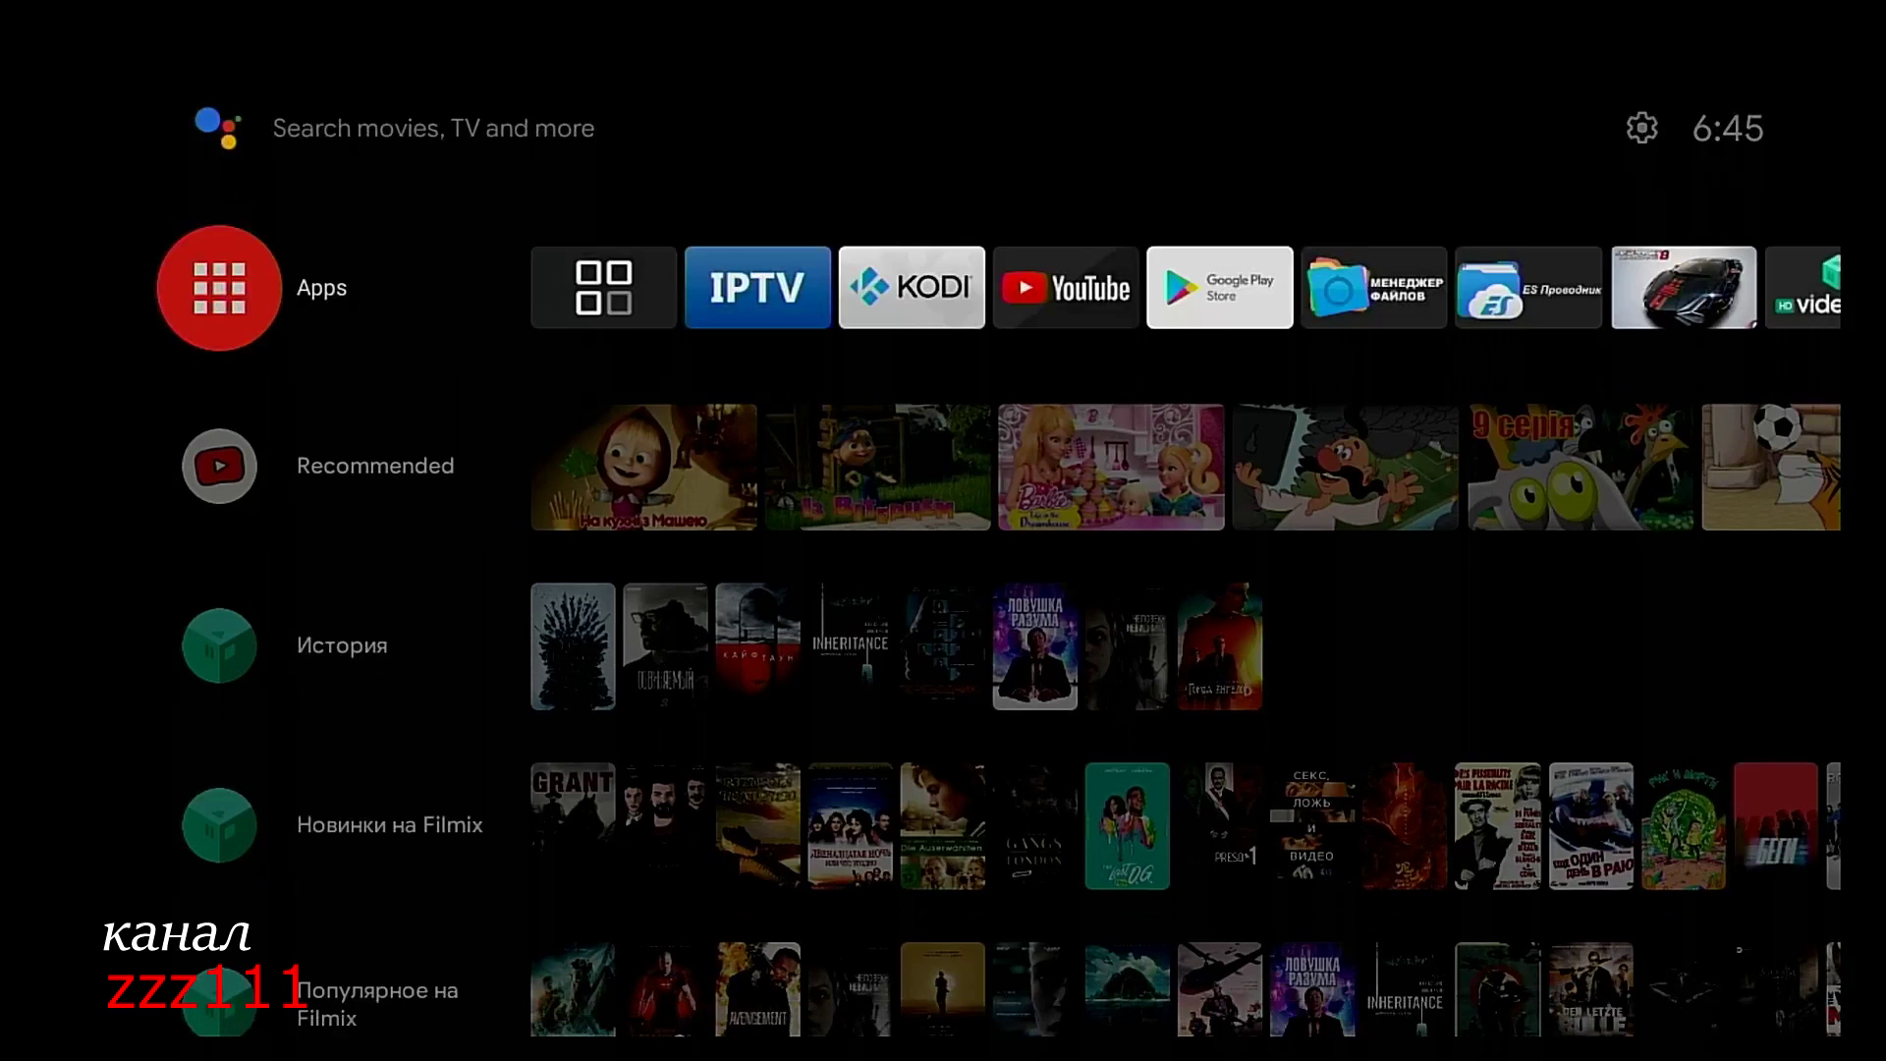
{"action": "key", "text": "Return"}
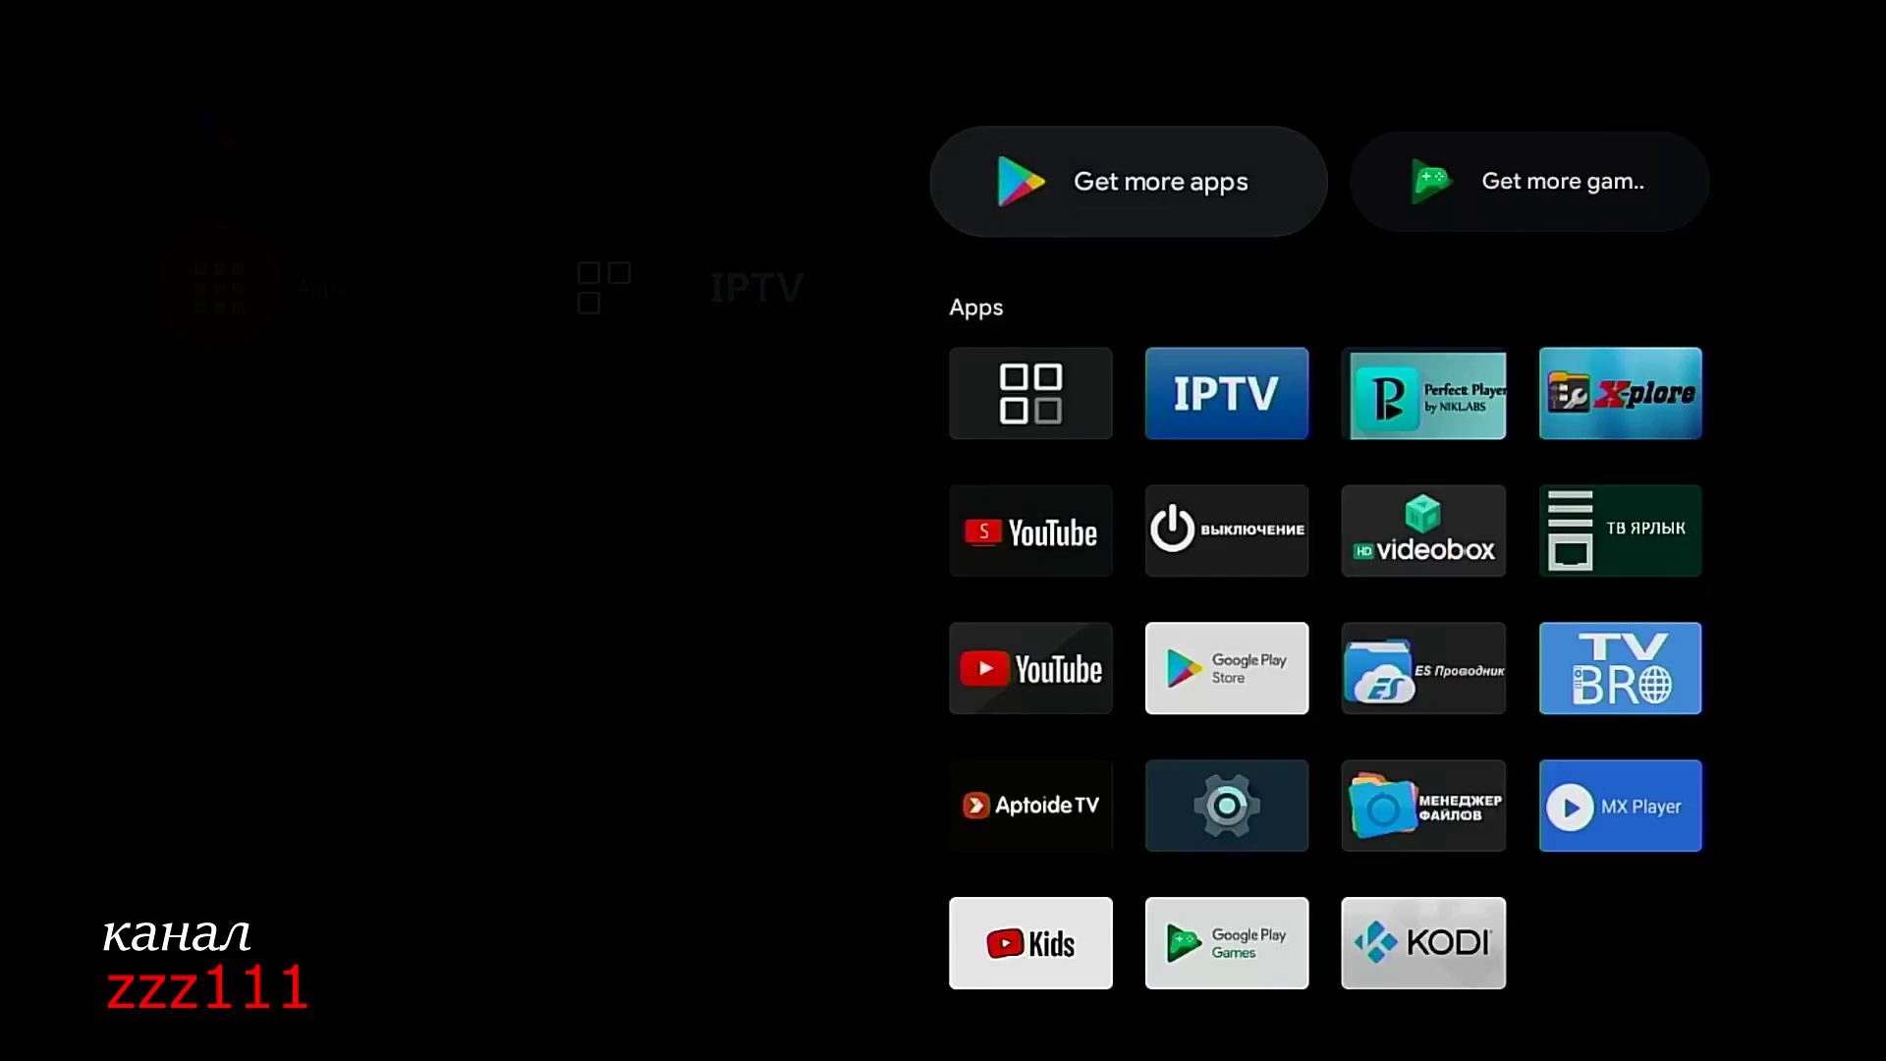
{"action": "key", "text": "Escape"}
- Launch HD VideoBox from the row of favourite apps on the home screen
{"action": "key", "text": "Right"}
{"action": "key", "text": "Right"}
{"action": "key", "text": "Right"}
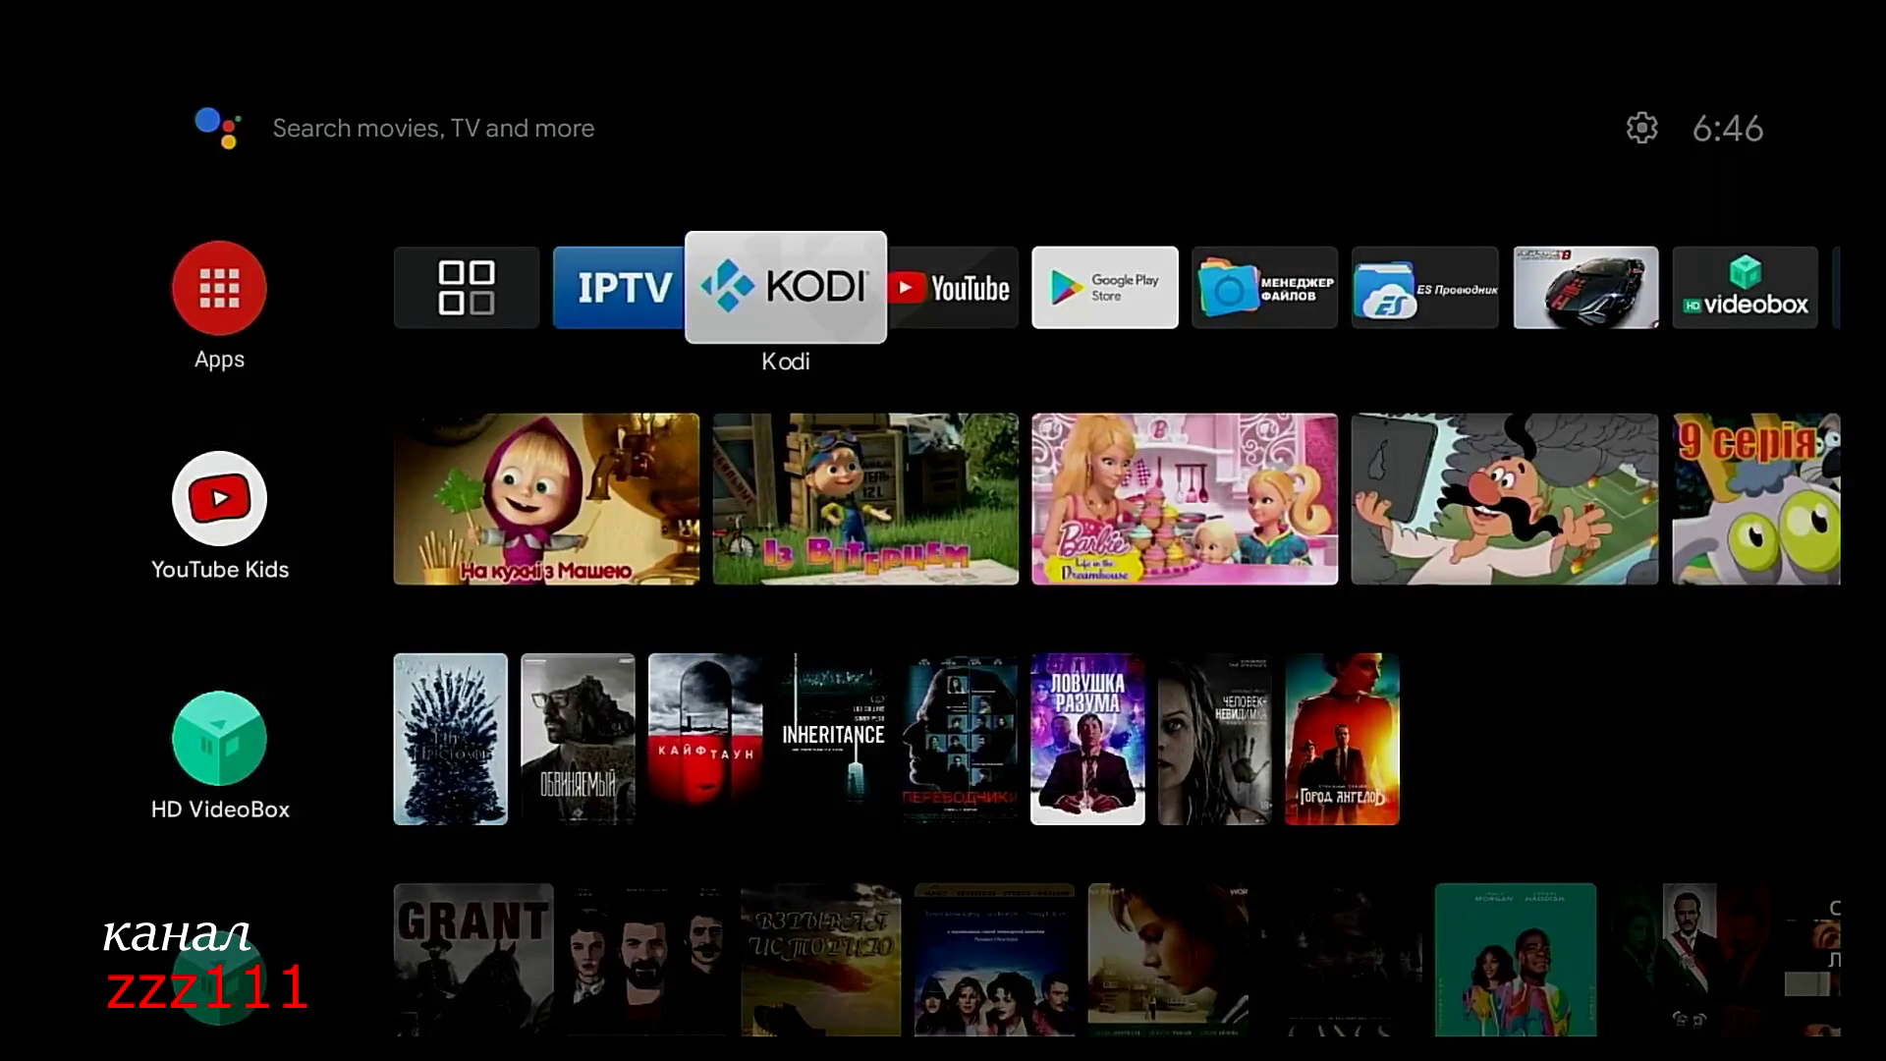
{"action": "key", "text": "Right"}
{"action": "key", "text": "Right"}
{"action": "key", "text": "Right"}
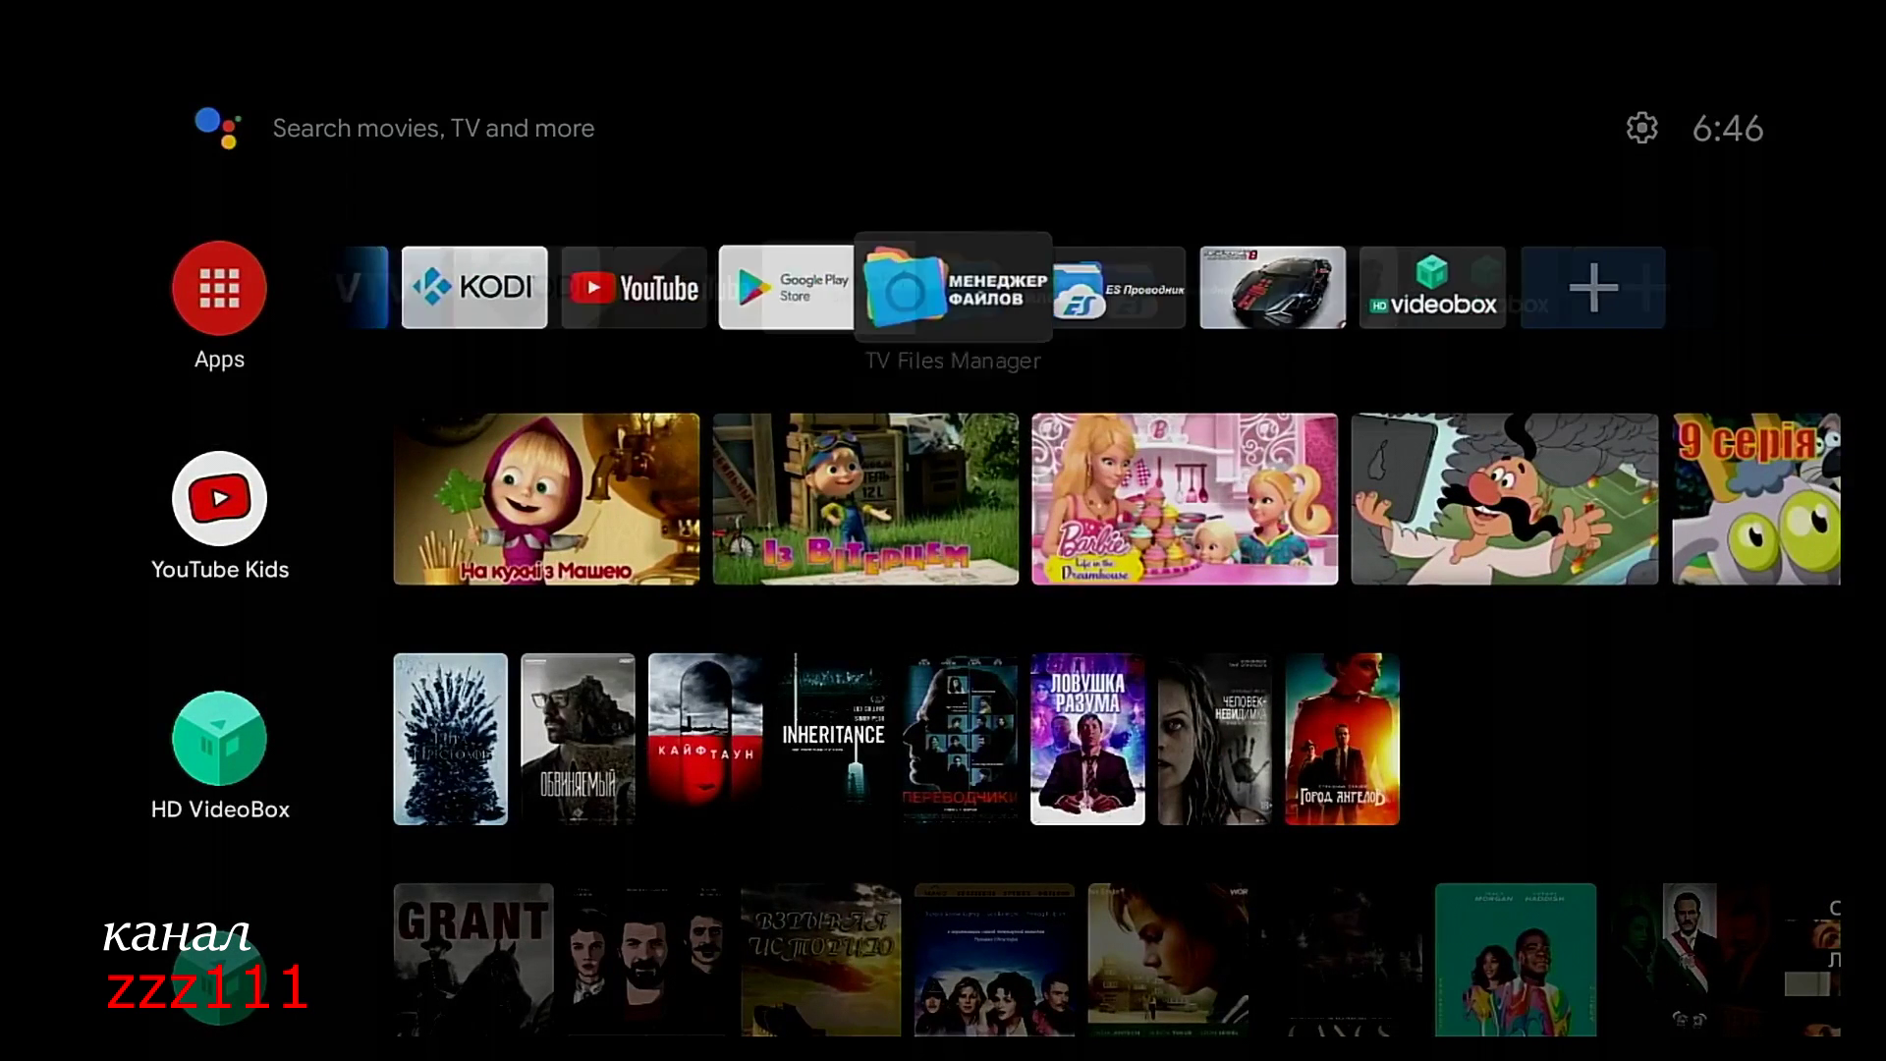
{"action": "key", "text": "Right"}
{"action": "key", "text": "Right"}
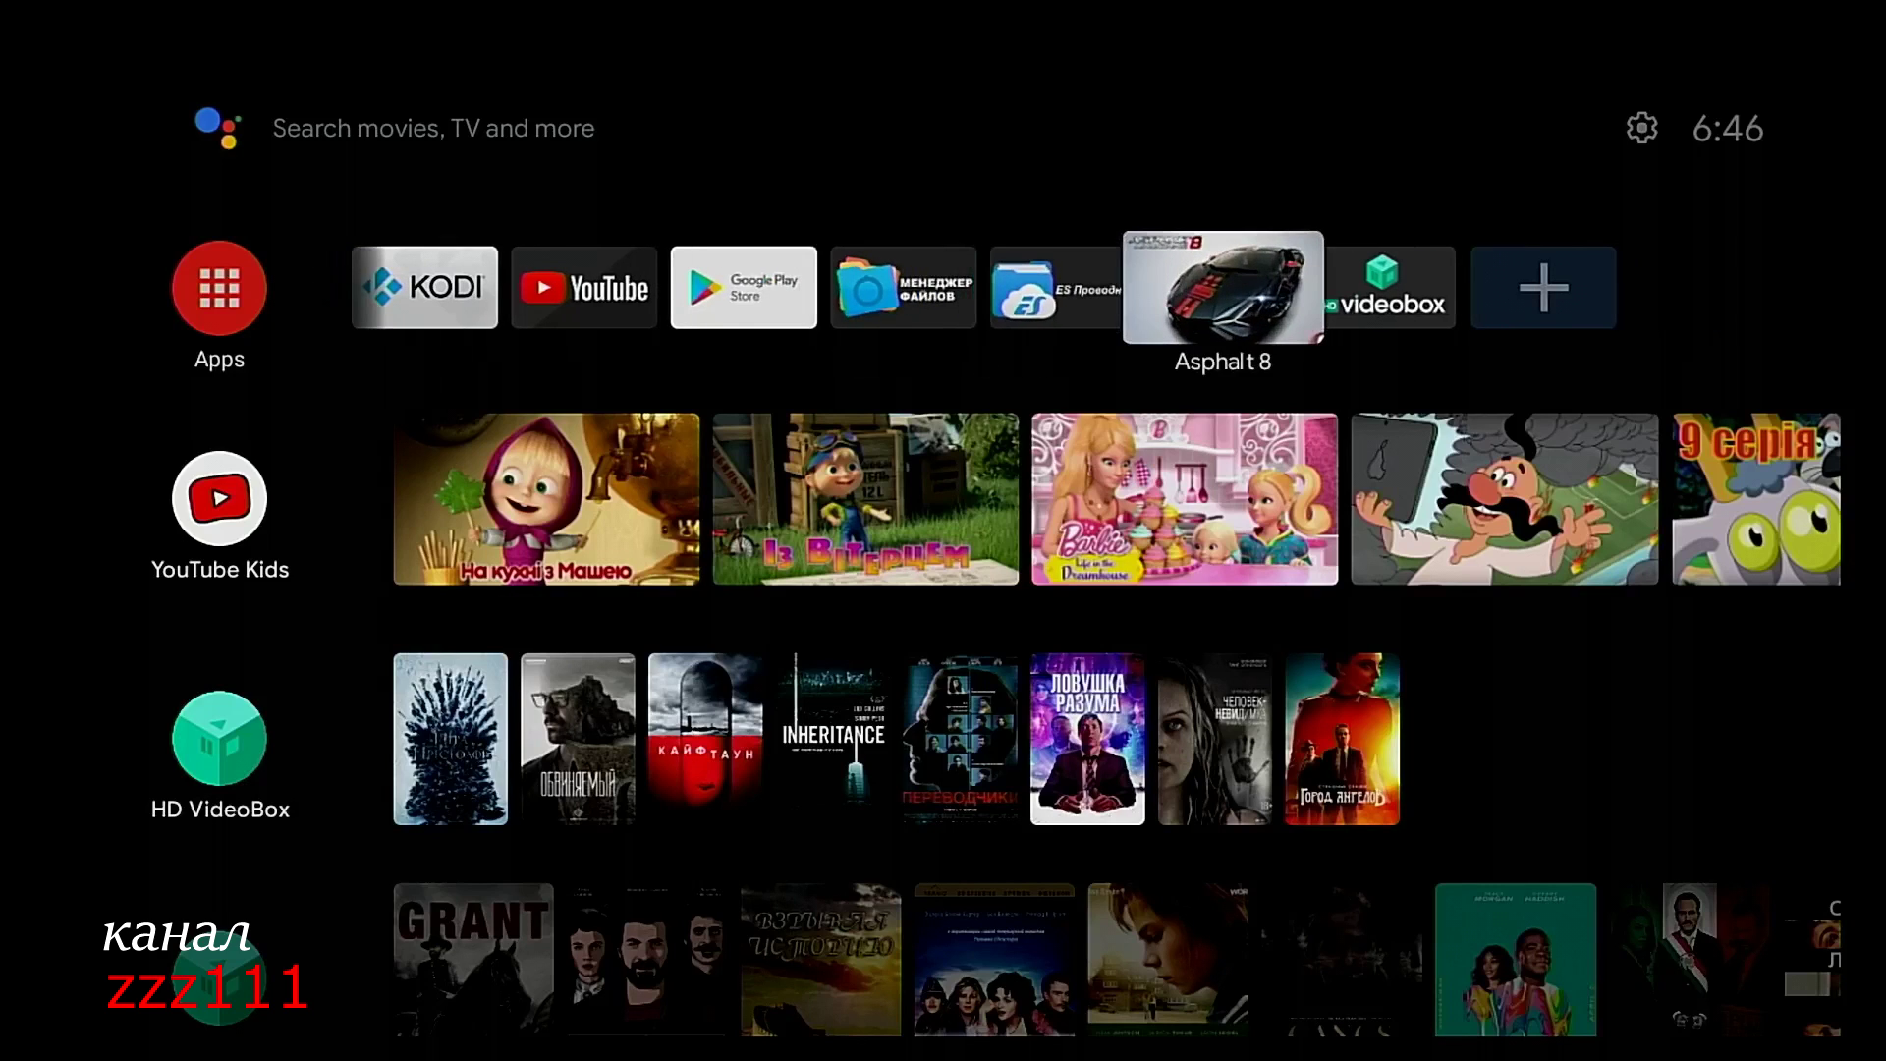
{"action": "key", "text": "Right"}
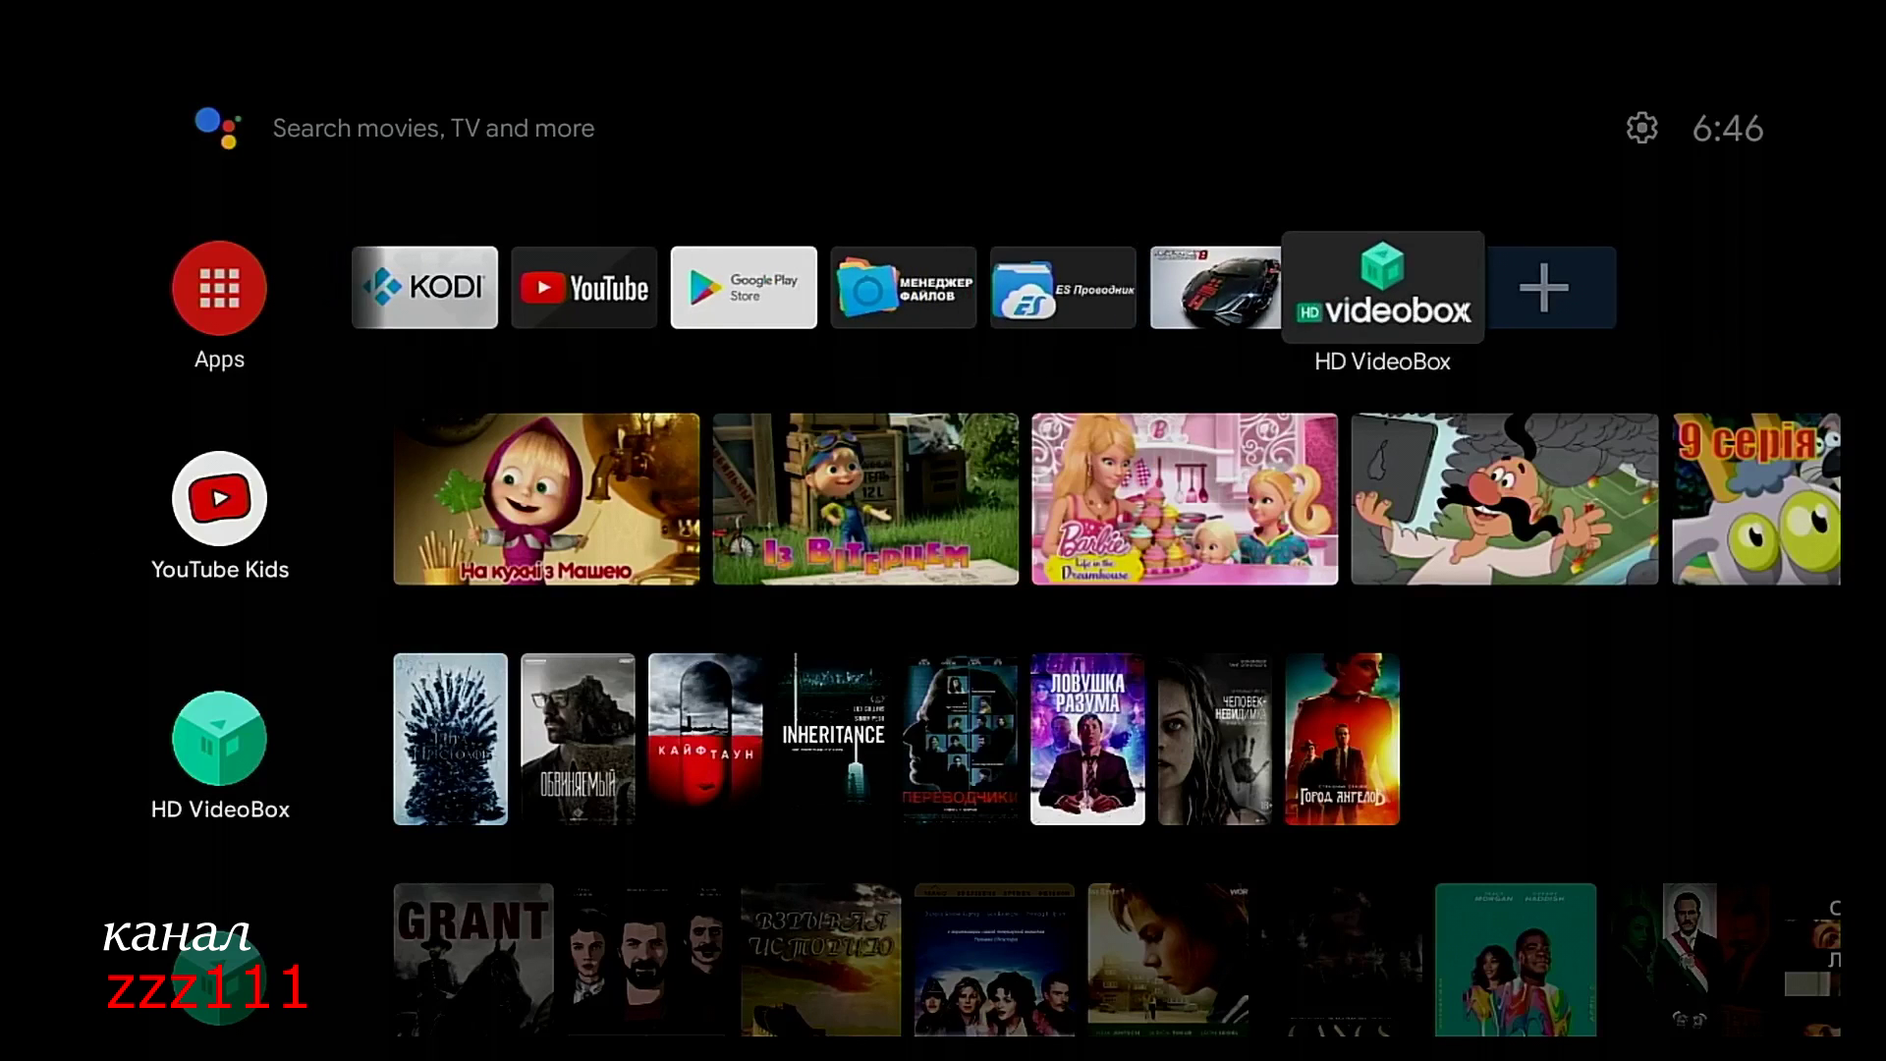
{"action": "key", "text": "Return"}
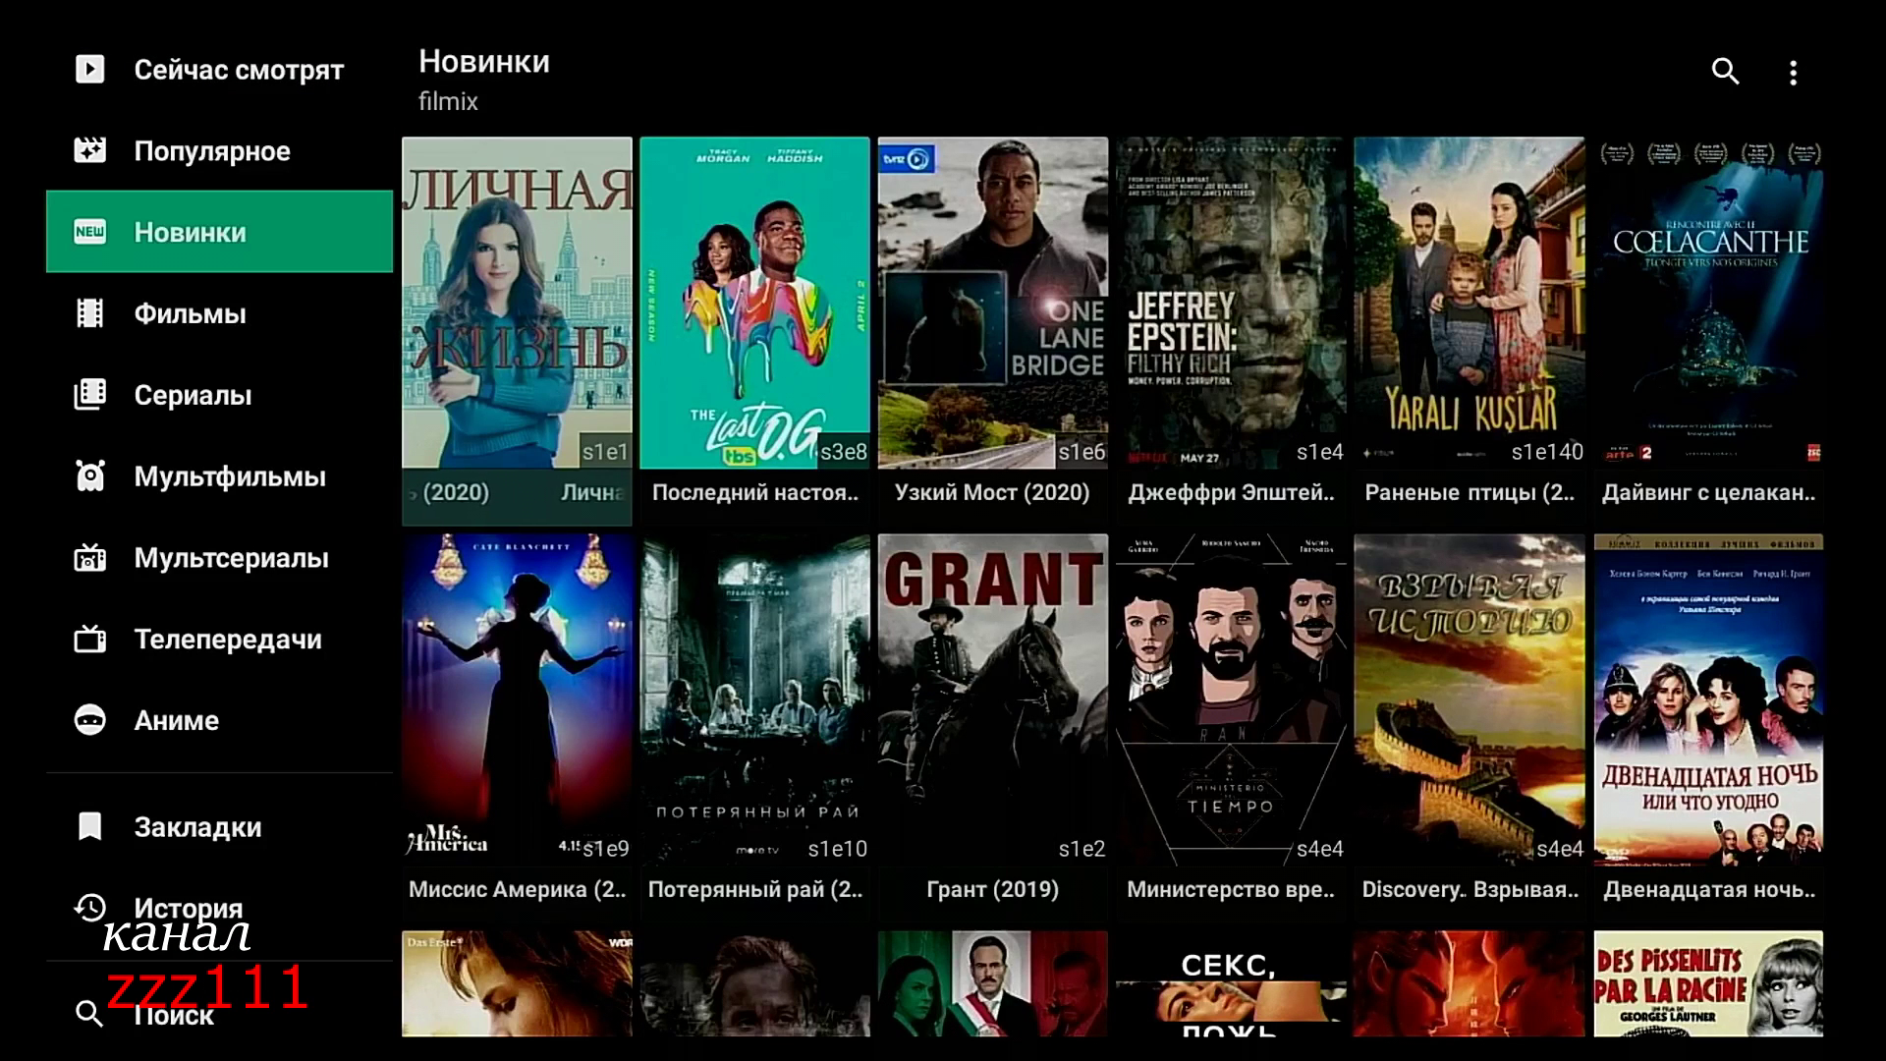
- Browse the titles in the Новинки catalogue from filmix, continuing down until more entries load
{"action": "key", "text": "Down"}
{"action": "key", "text": "Down"}
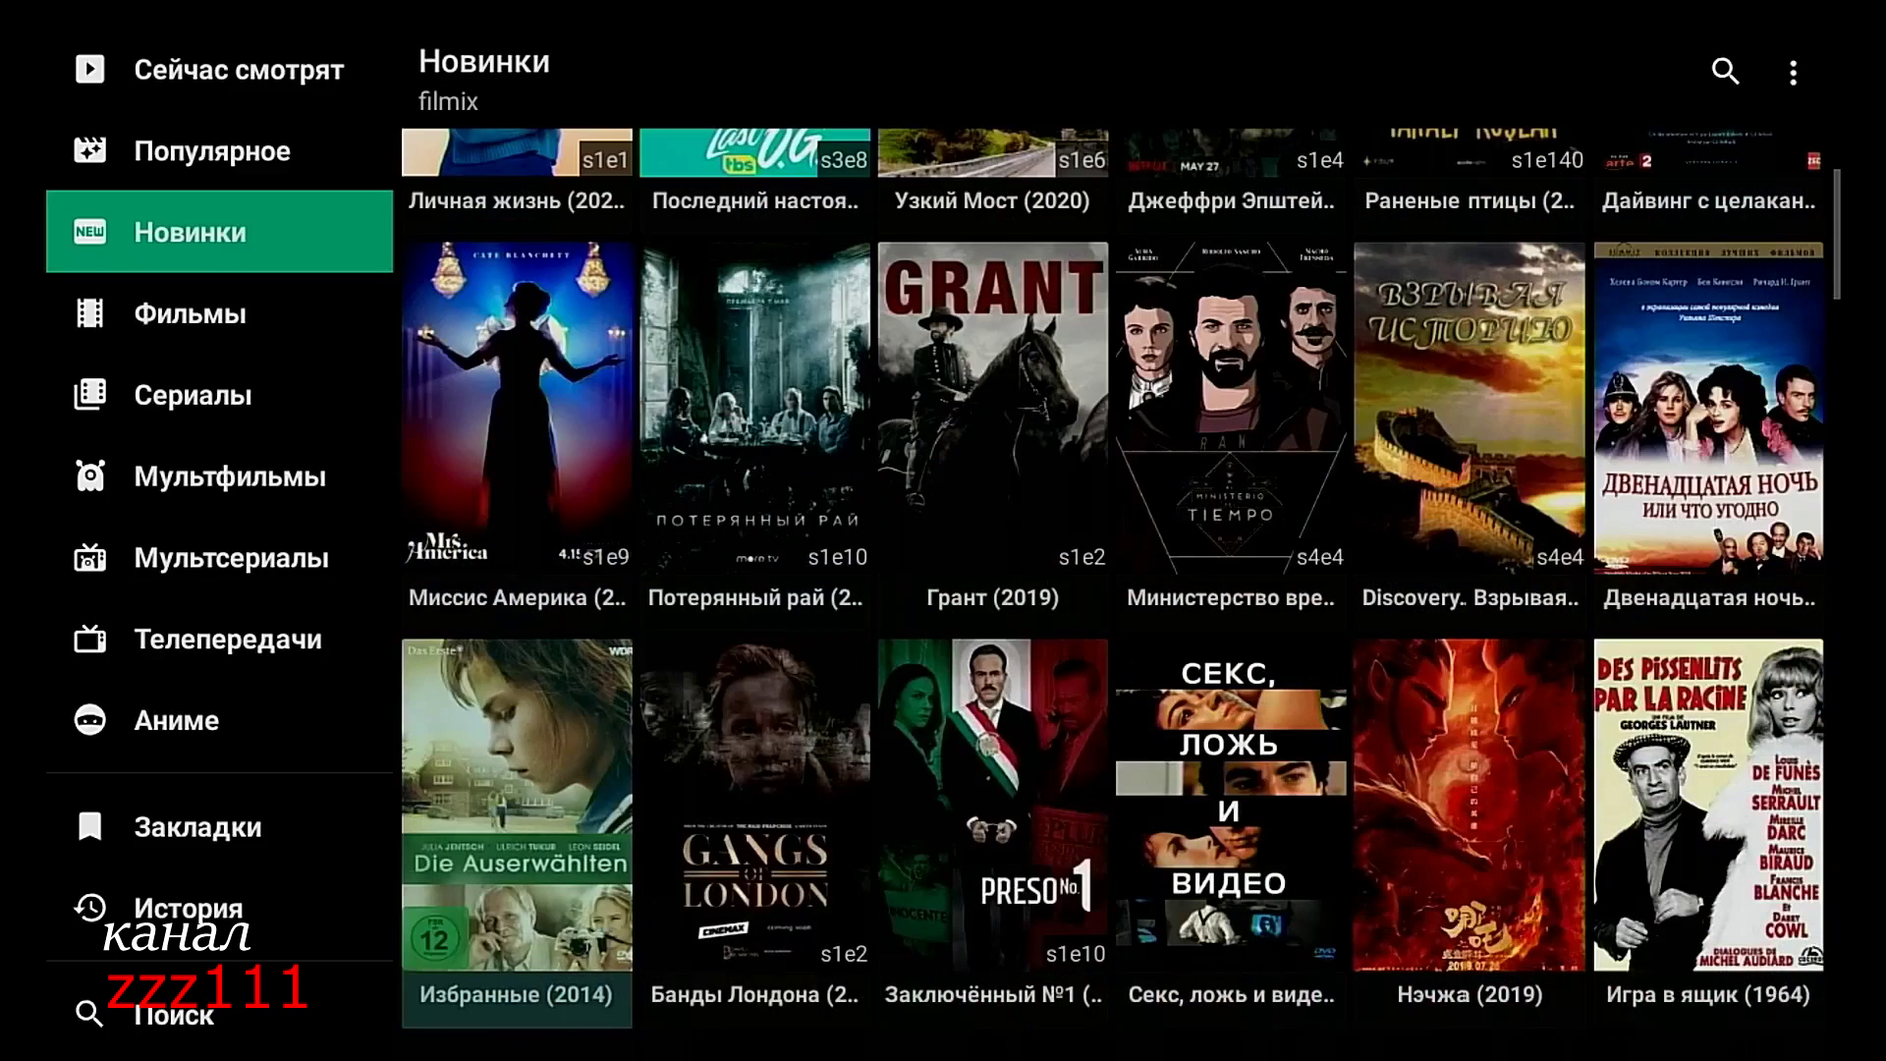
{"action": "key", "text": "Down"}
{"action": "key", "text": "Down"}
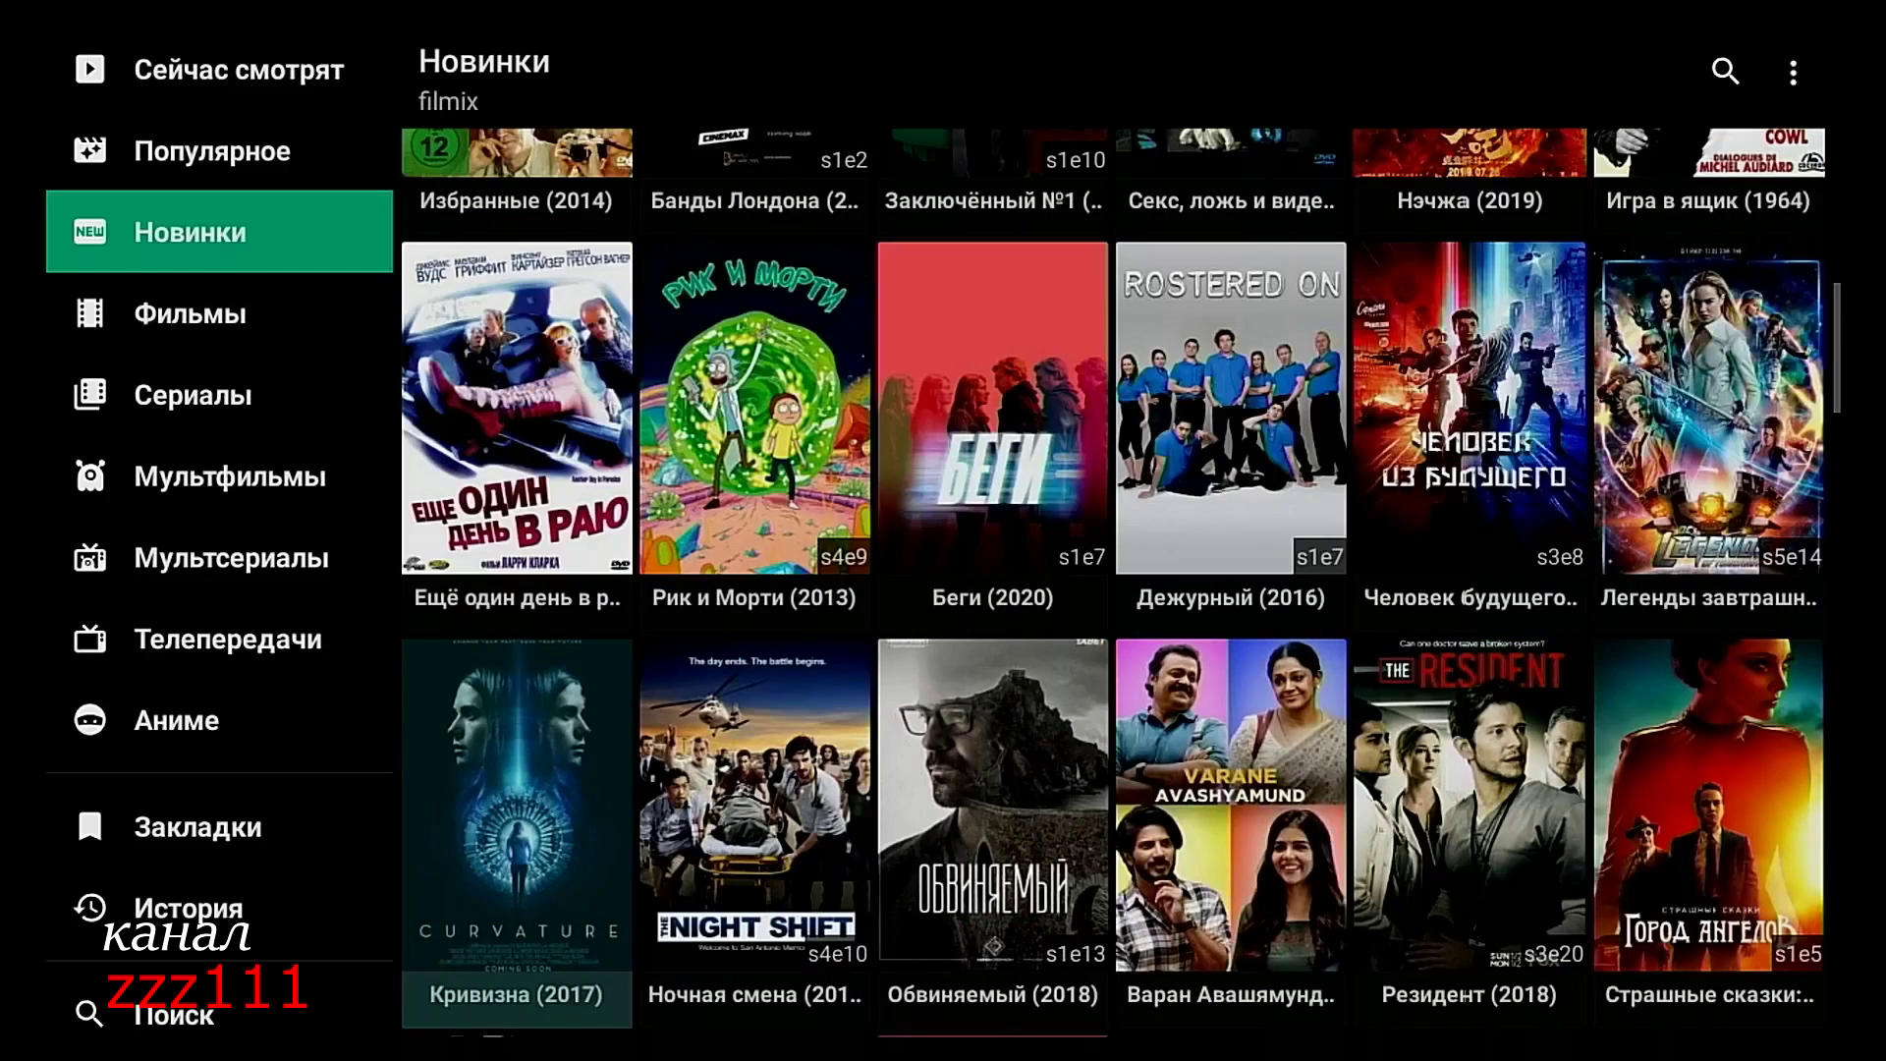
{"action": "key", "text": "Down"}
{"action": "key", "text": "Down"}
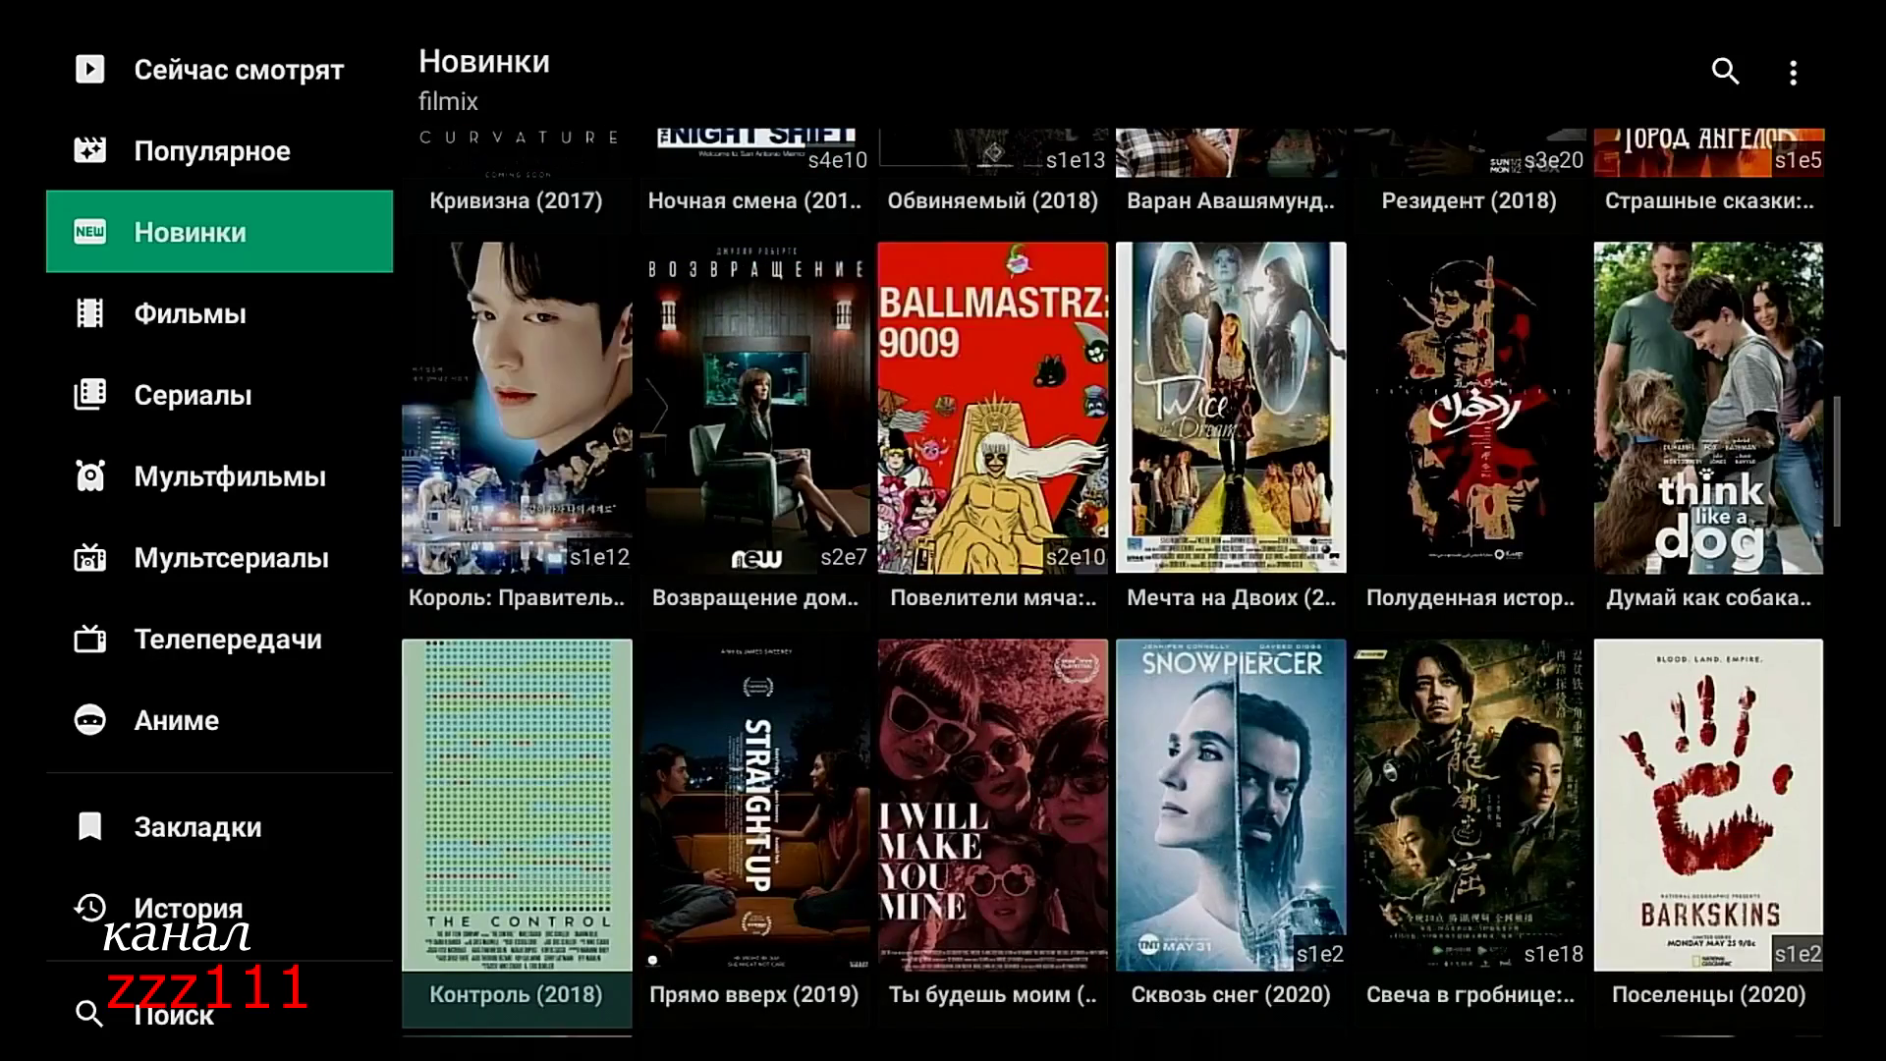
{"action": "key", "text": "Down"}
{"action": "key", "text": "Down"}
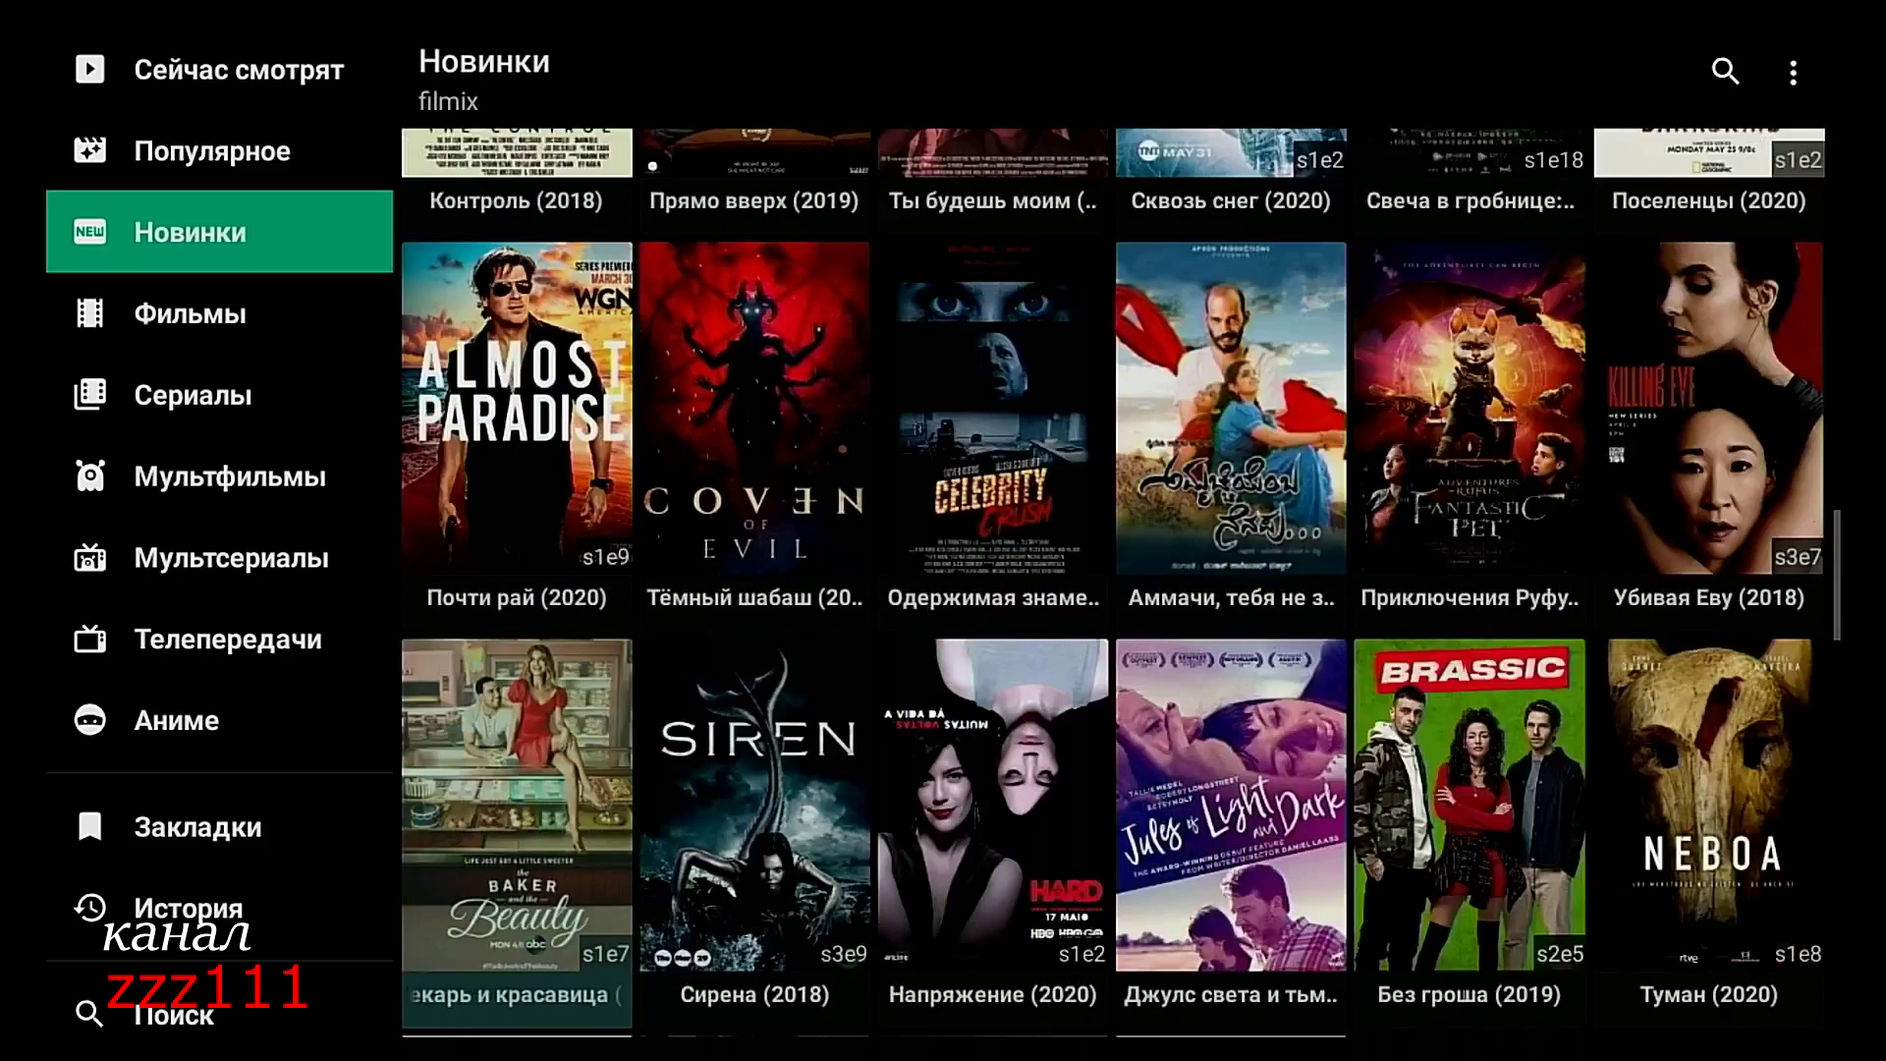
{"action": "key", "text": "Down"}
{"action": "key", "text": "Down"}
{"action": "key", "text": "Down"}
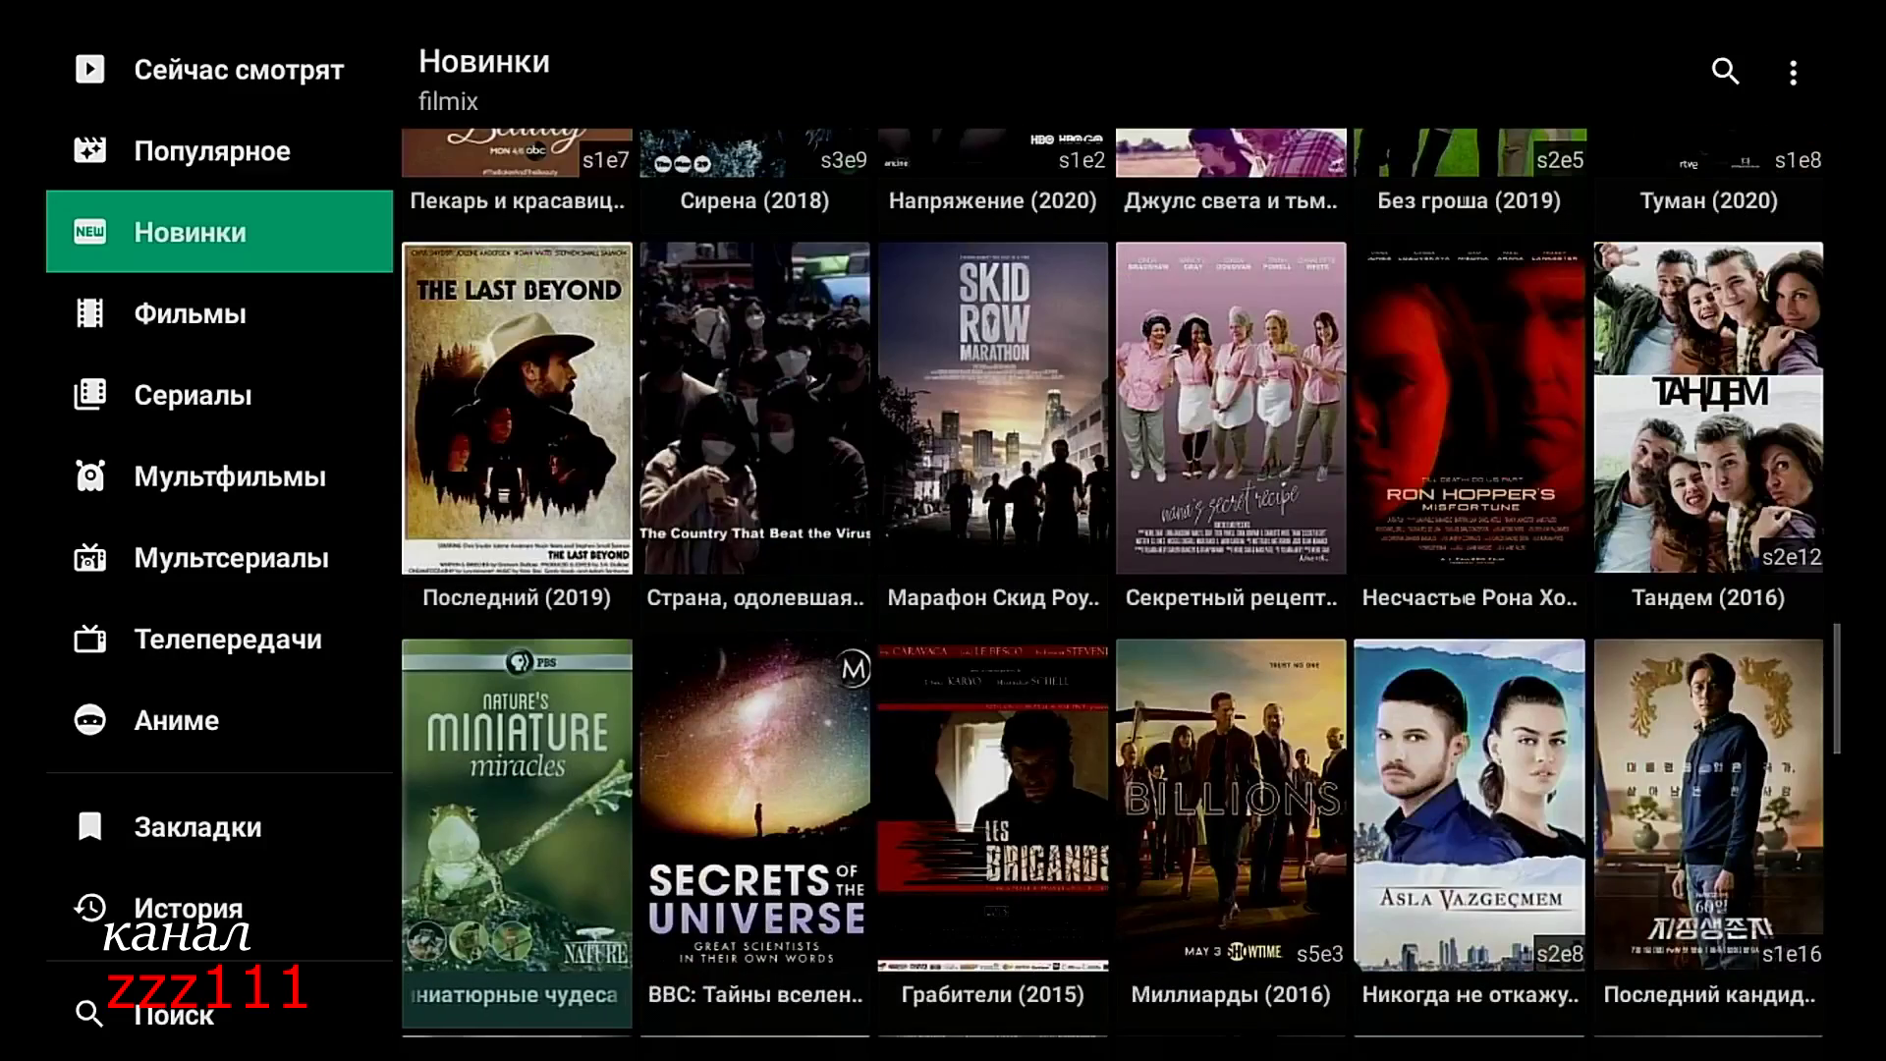
{"action": "key", "text": "Down"}
{"action": "key", "text": "Down"}
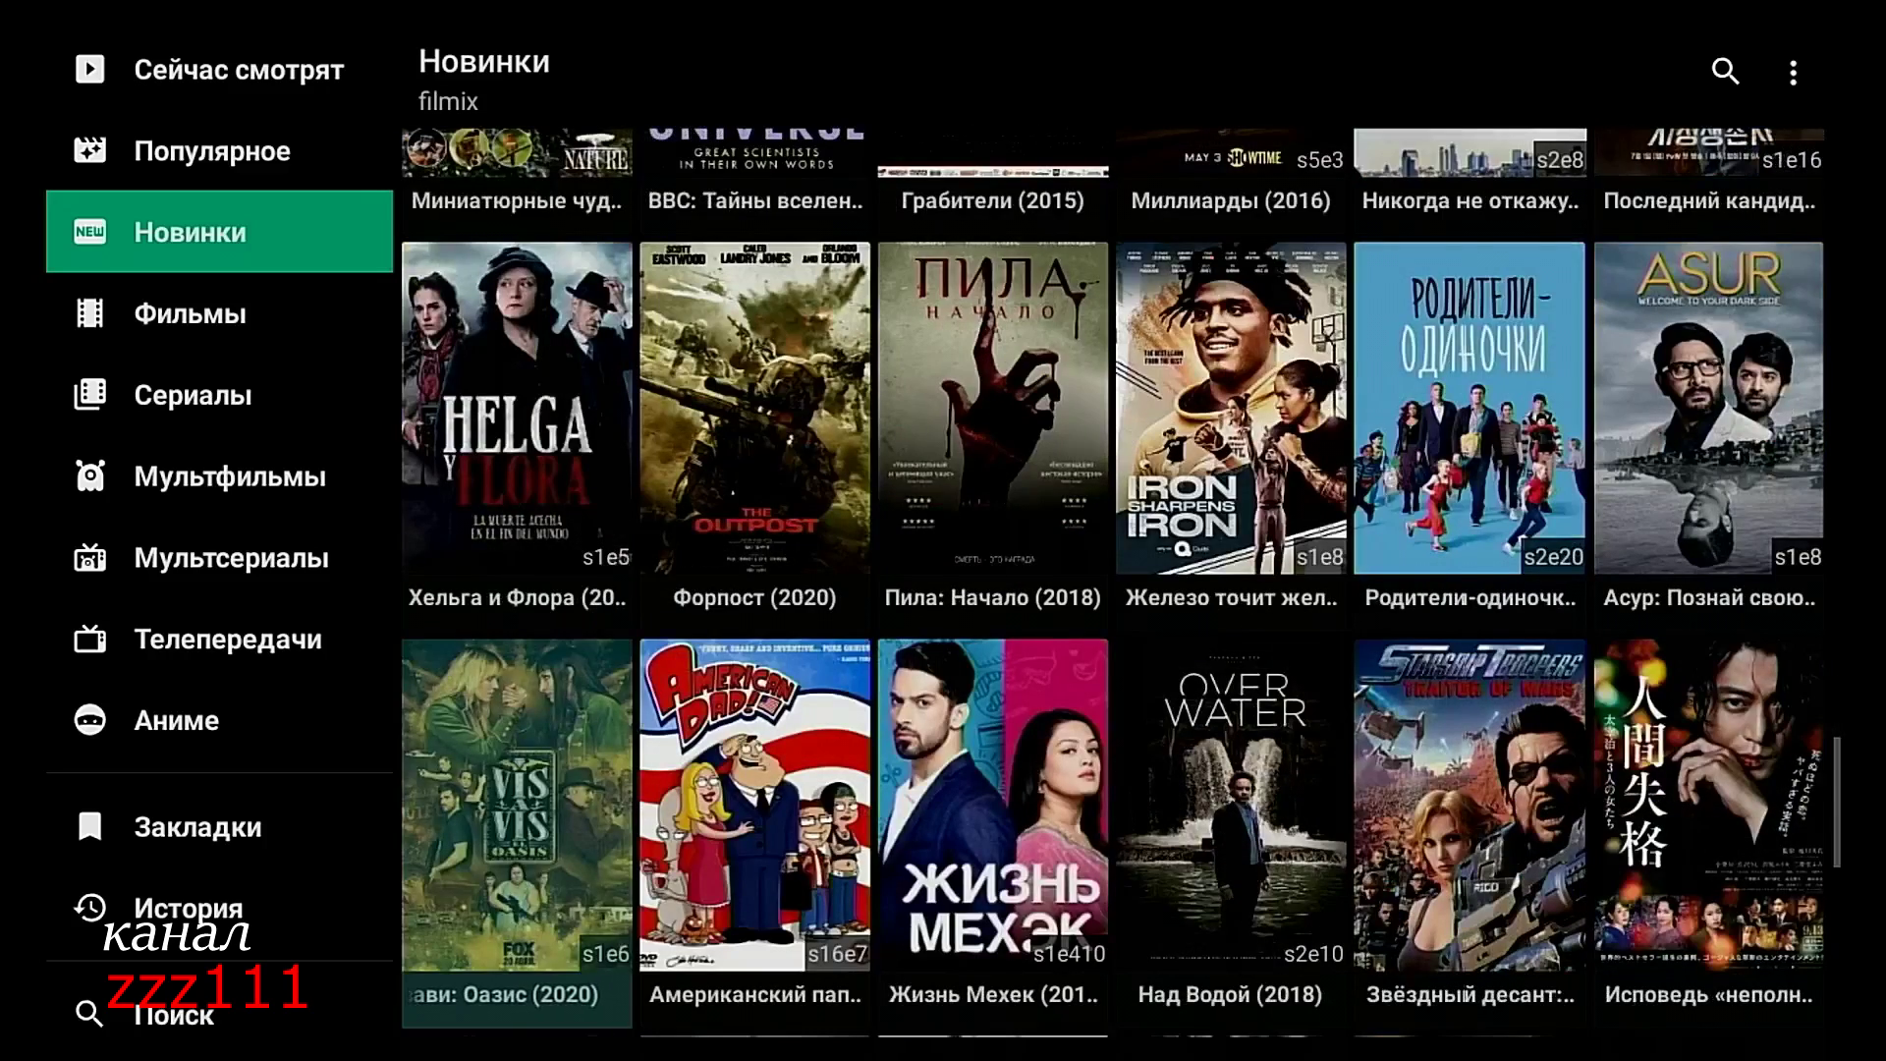
{"action": "key", "text": "Down"}
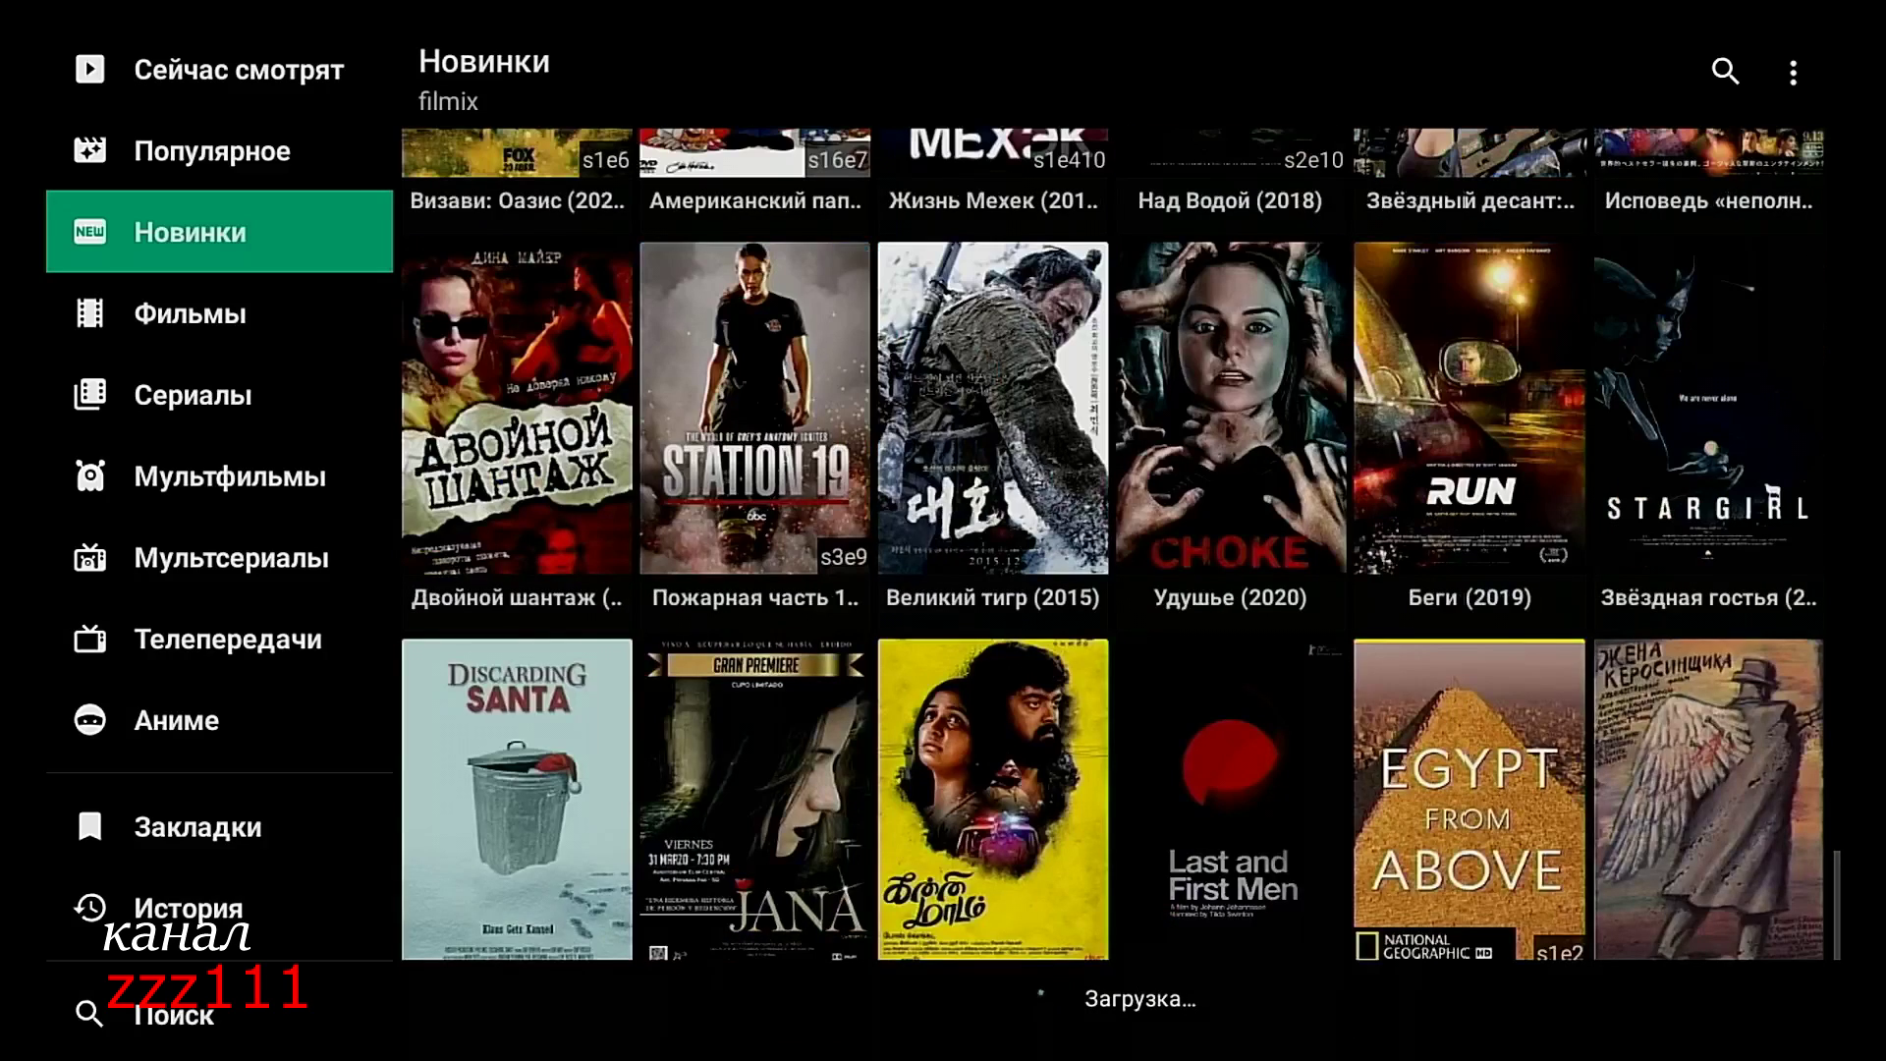
{"action": "key", "text": "Down"}
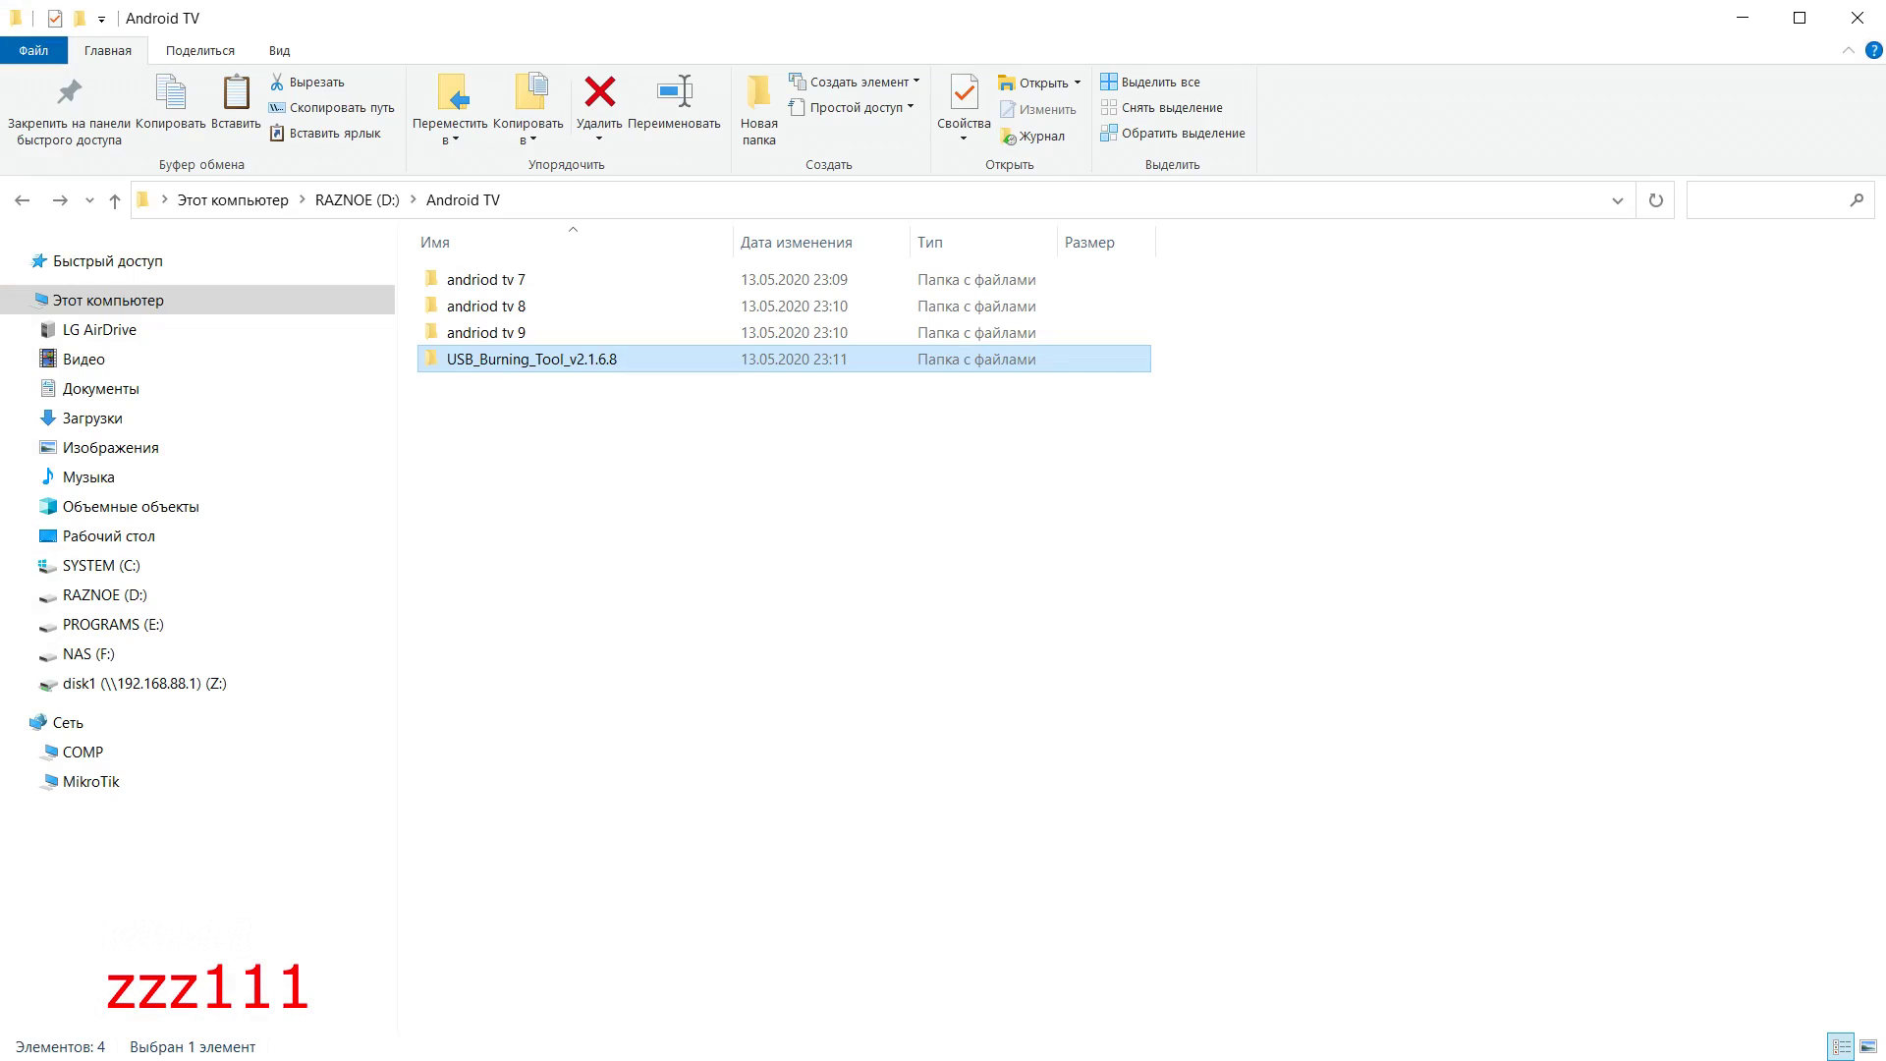
- Run setup_v2.1.6.8.exe from the USB_Burning_Tool_v2.1.6.8 folder on the PC, with English as the setup language
{"action": "double_click", "coordinate": [525, 359]}
{"action": "double_click", "coordinate": [505, 286]}
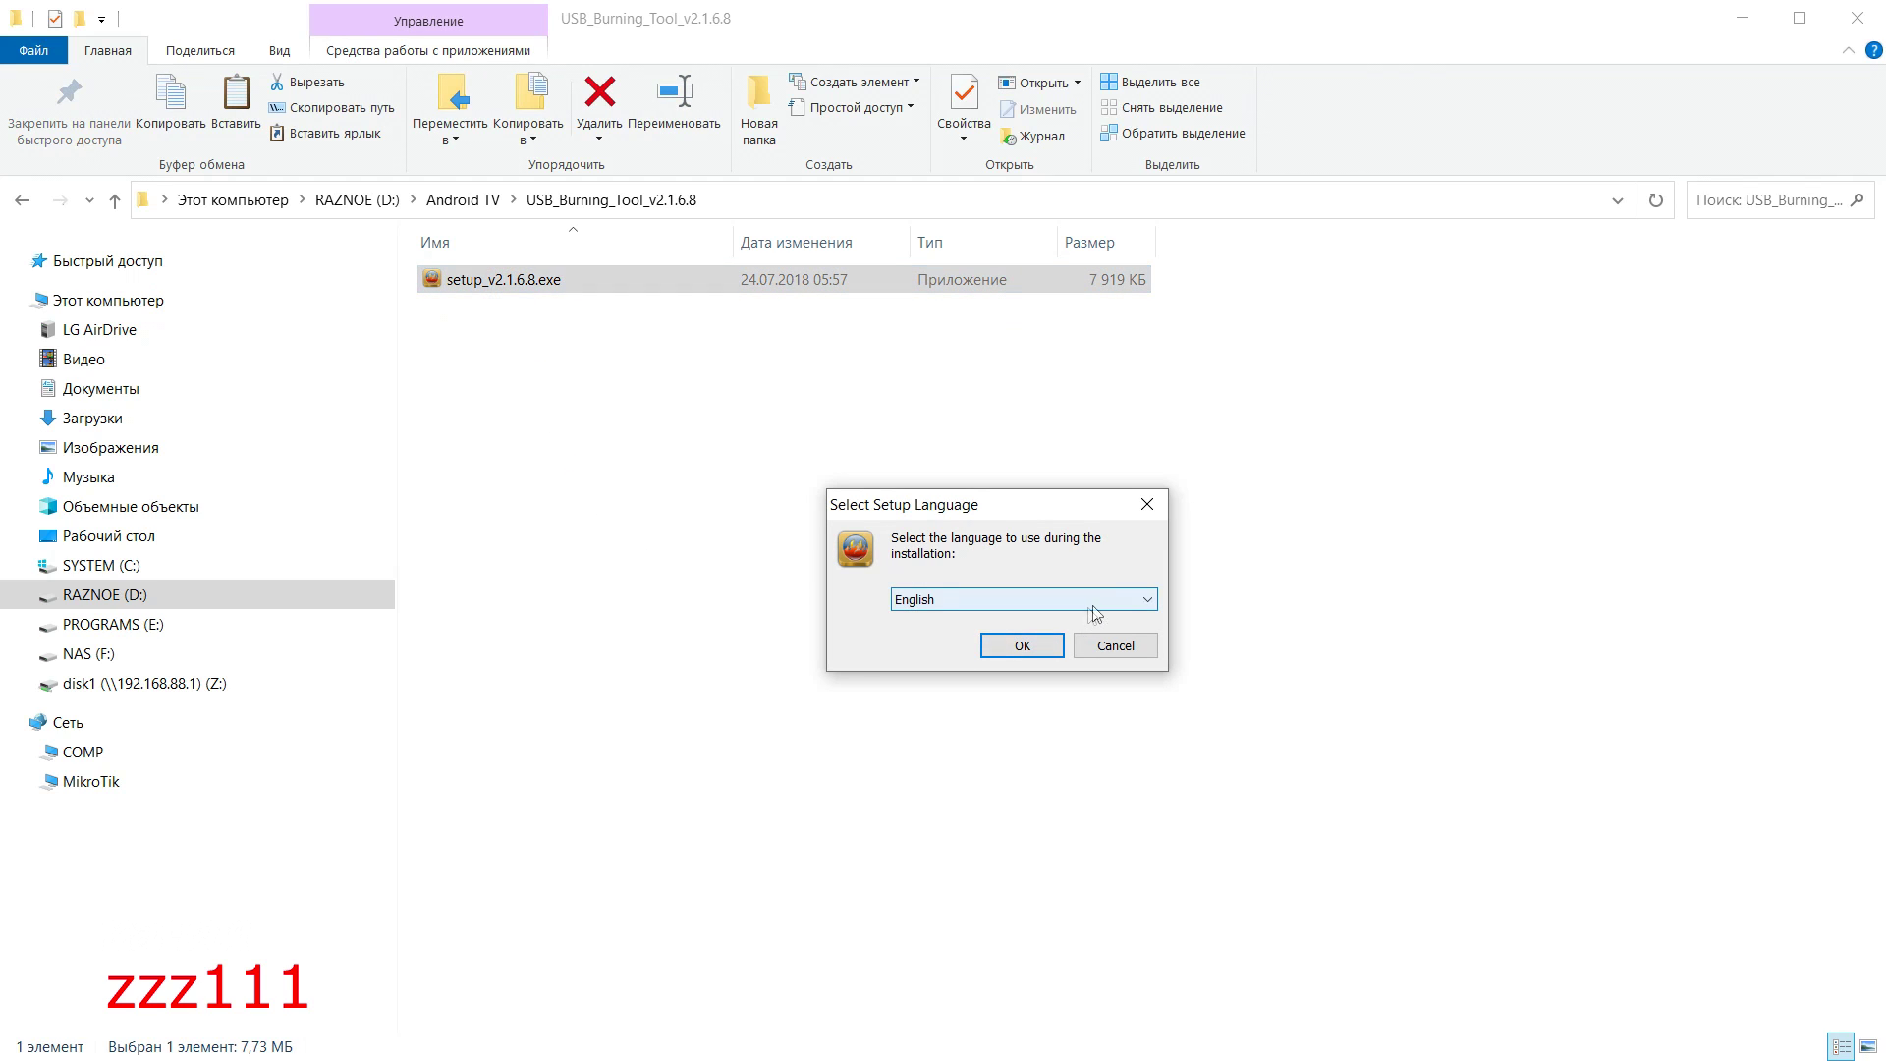
{"action": "left_click", "coordinate": [1118, 601]}
{"action": "left_click", "coordinate": [1105, 622]}
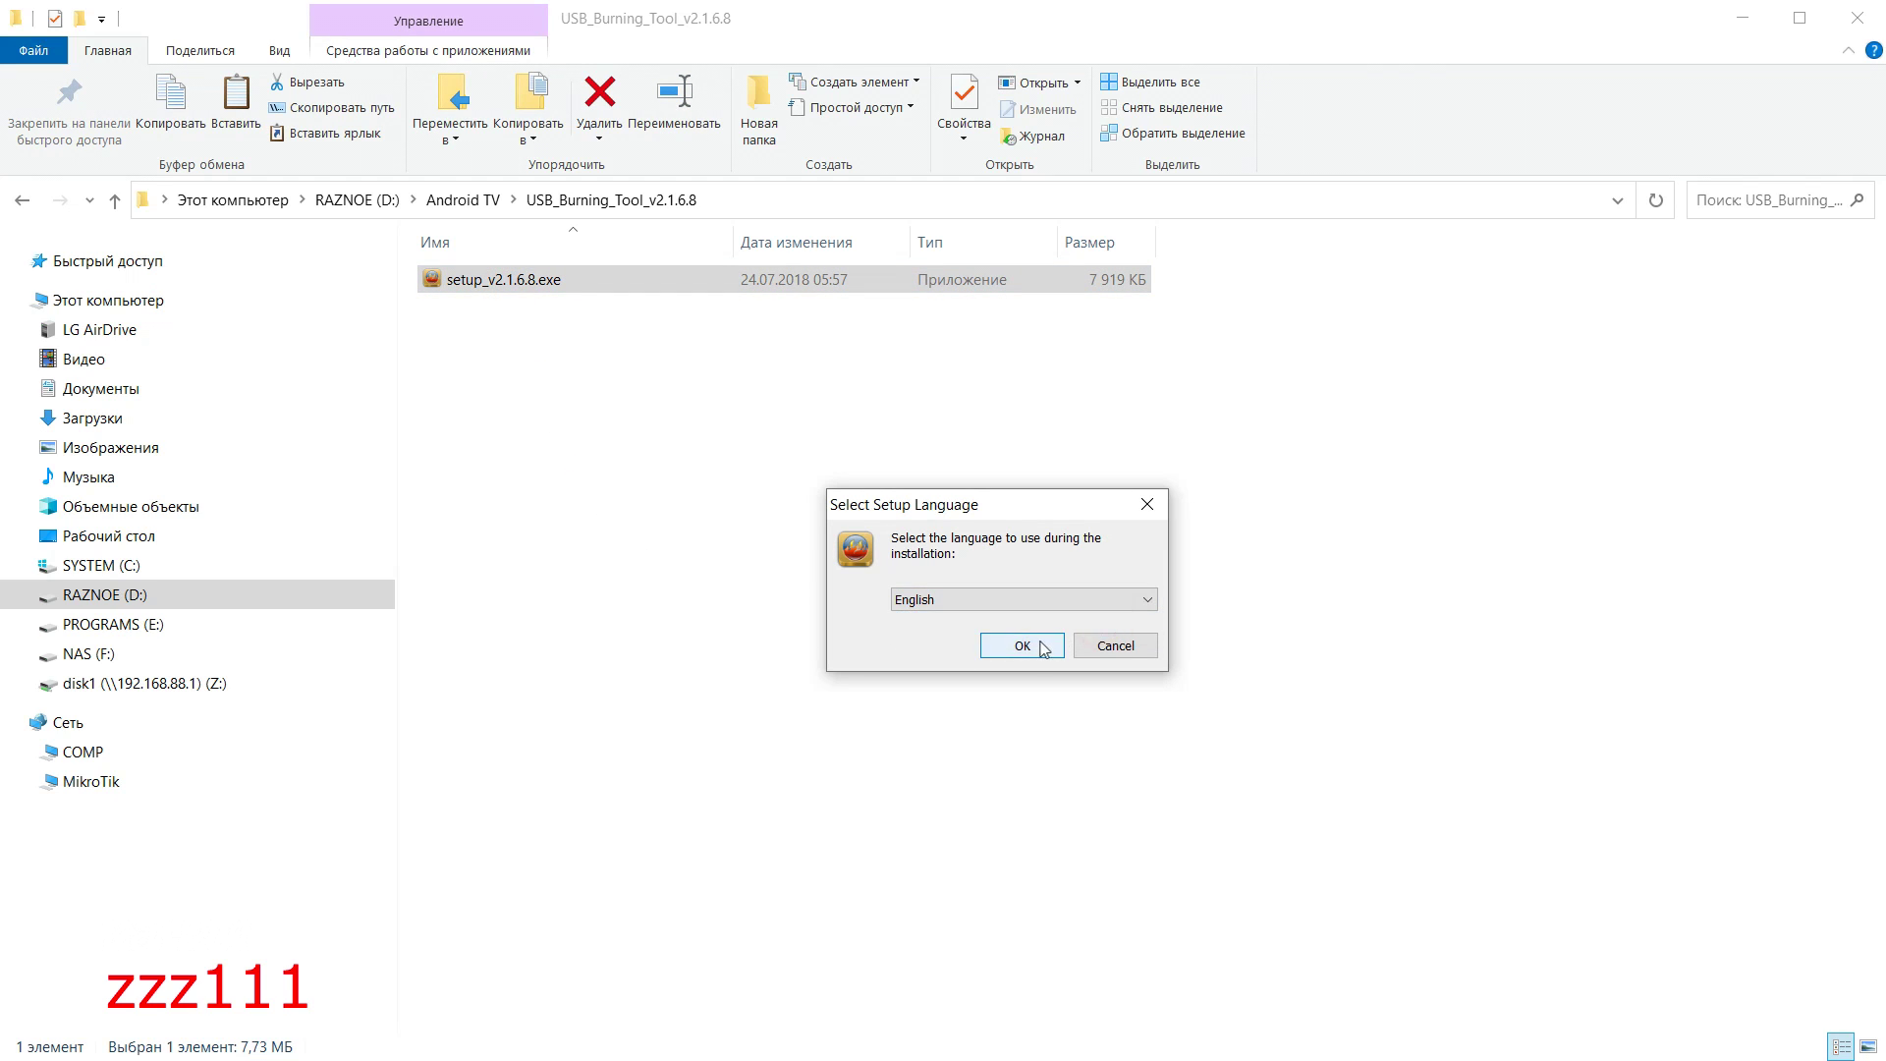
{"action": "left_click", "coordinate": [1032, 646]}
- Start installing USB_Burning_Tool with the default destination C:\Program Files (x86)\Amlogic\USB_Burning_Tool and the Start Menu folder Amlogic\USB_Burning_Tool
{"action": "left_click", "coordinate": [1120, 787]}
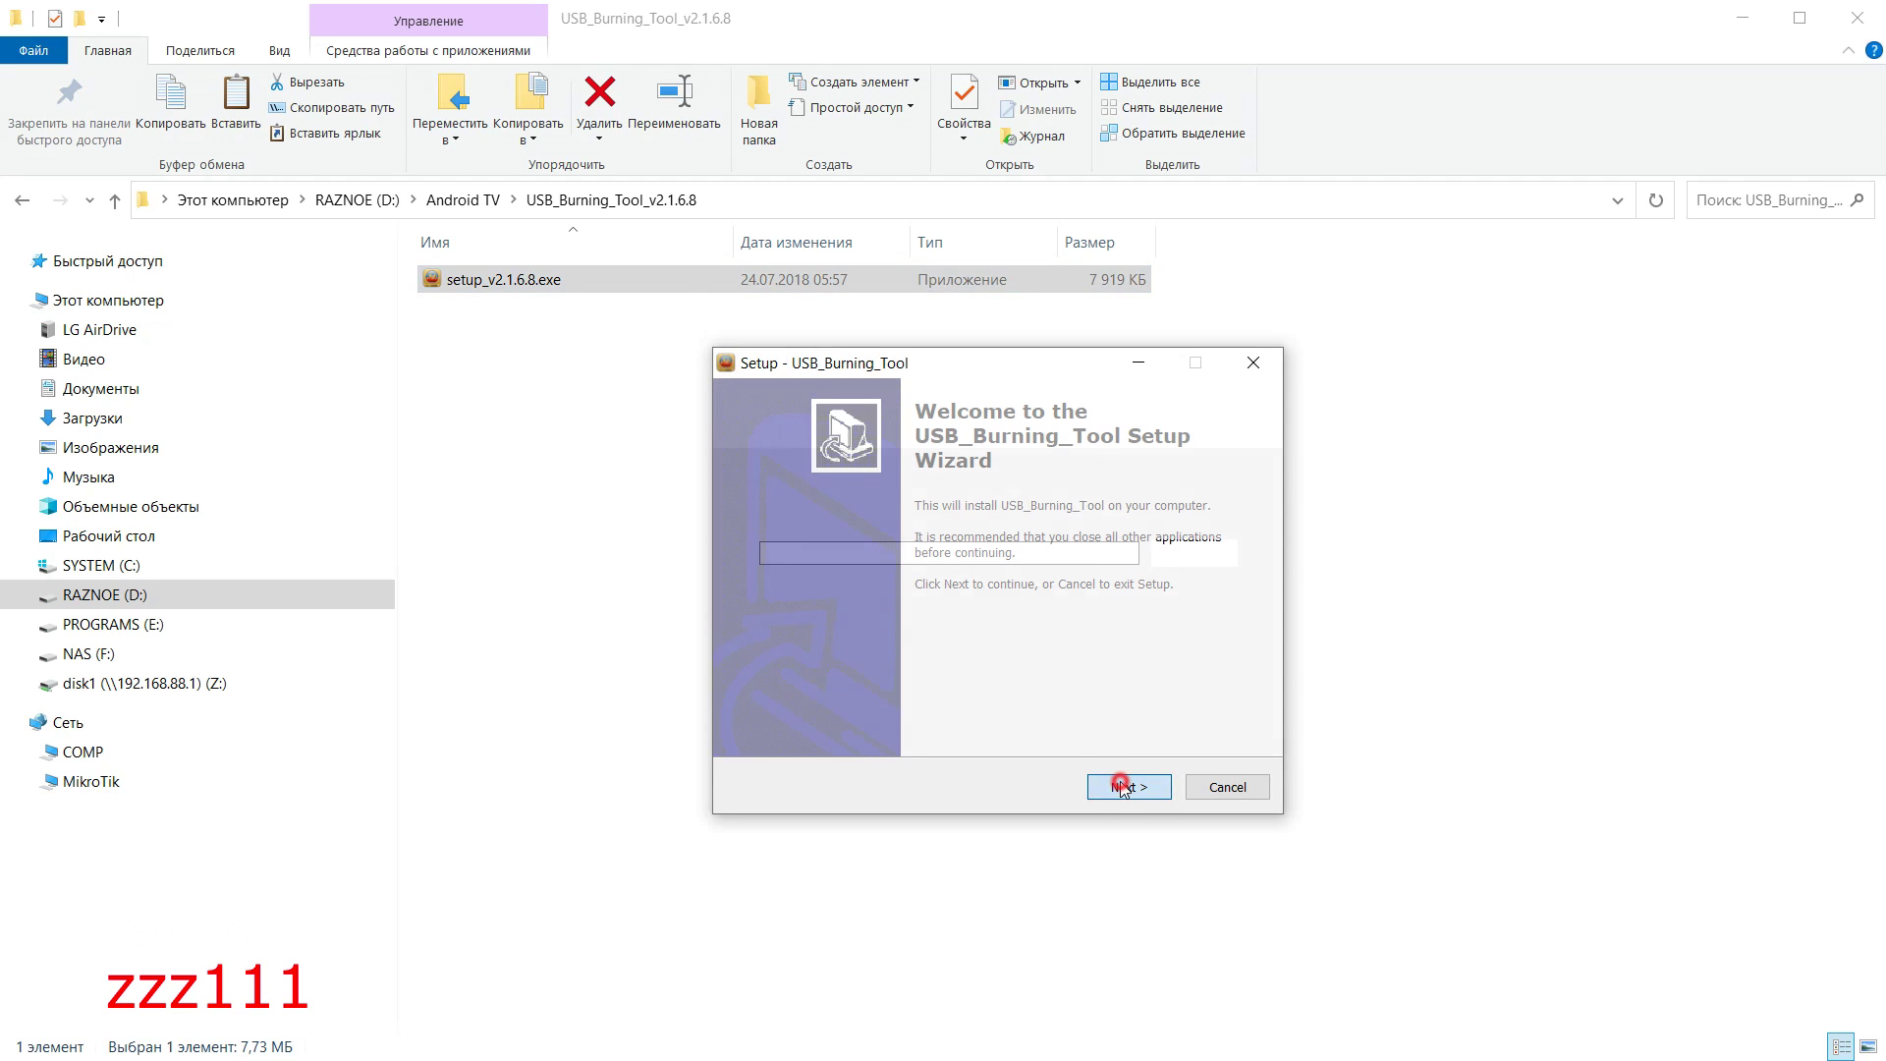
{"action": "left_click", "coordinate": [1122, 788]}
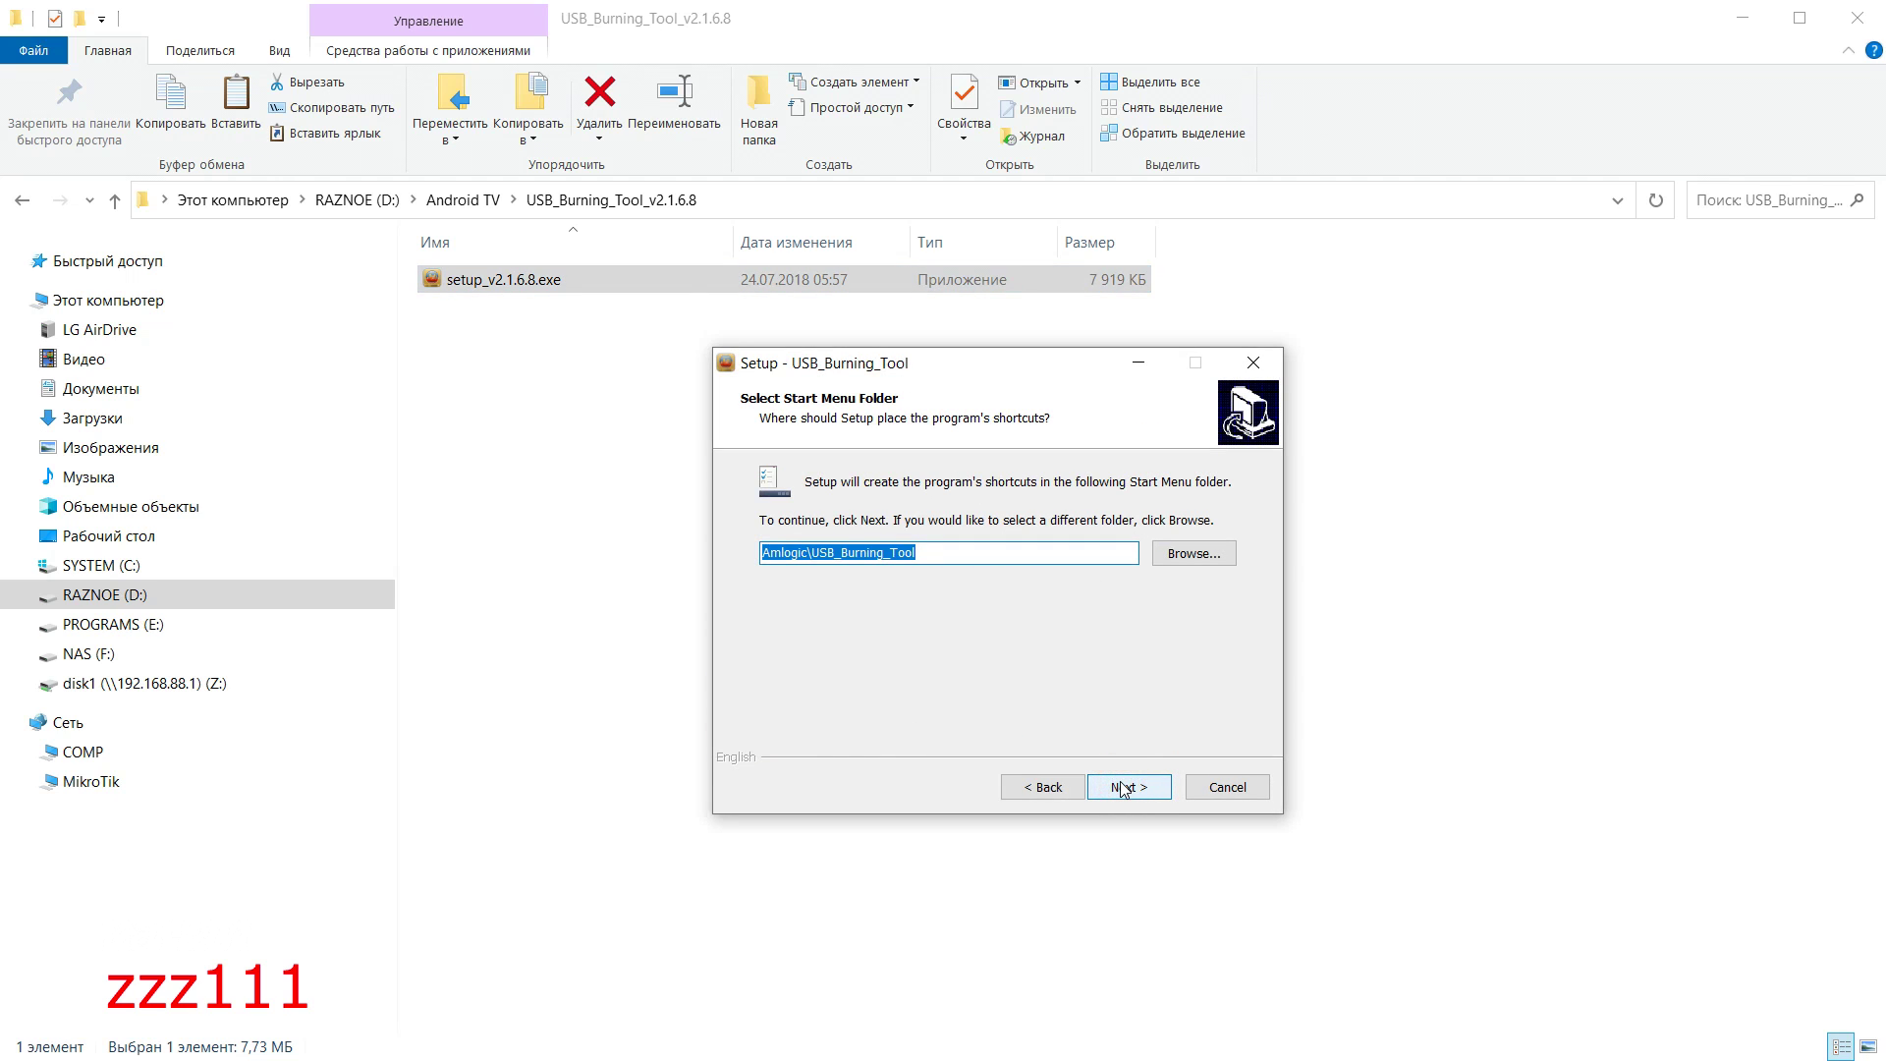
{"action": "left_click", "coordinate": [1124, 790]}
{"action": "left_click", "coordinate": [1124, 789]}
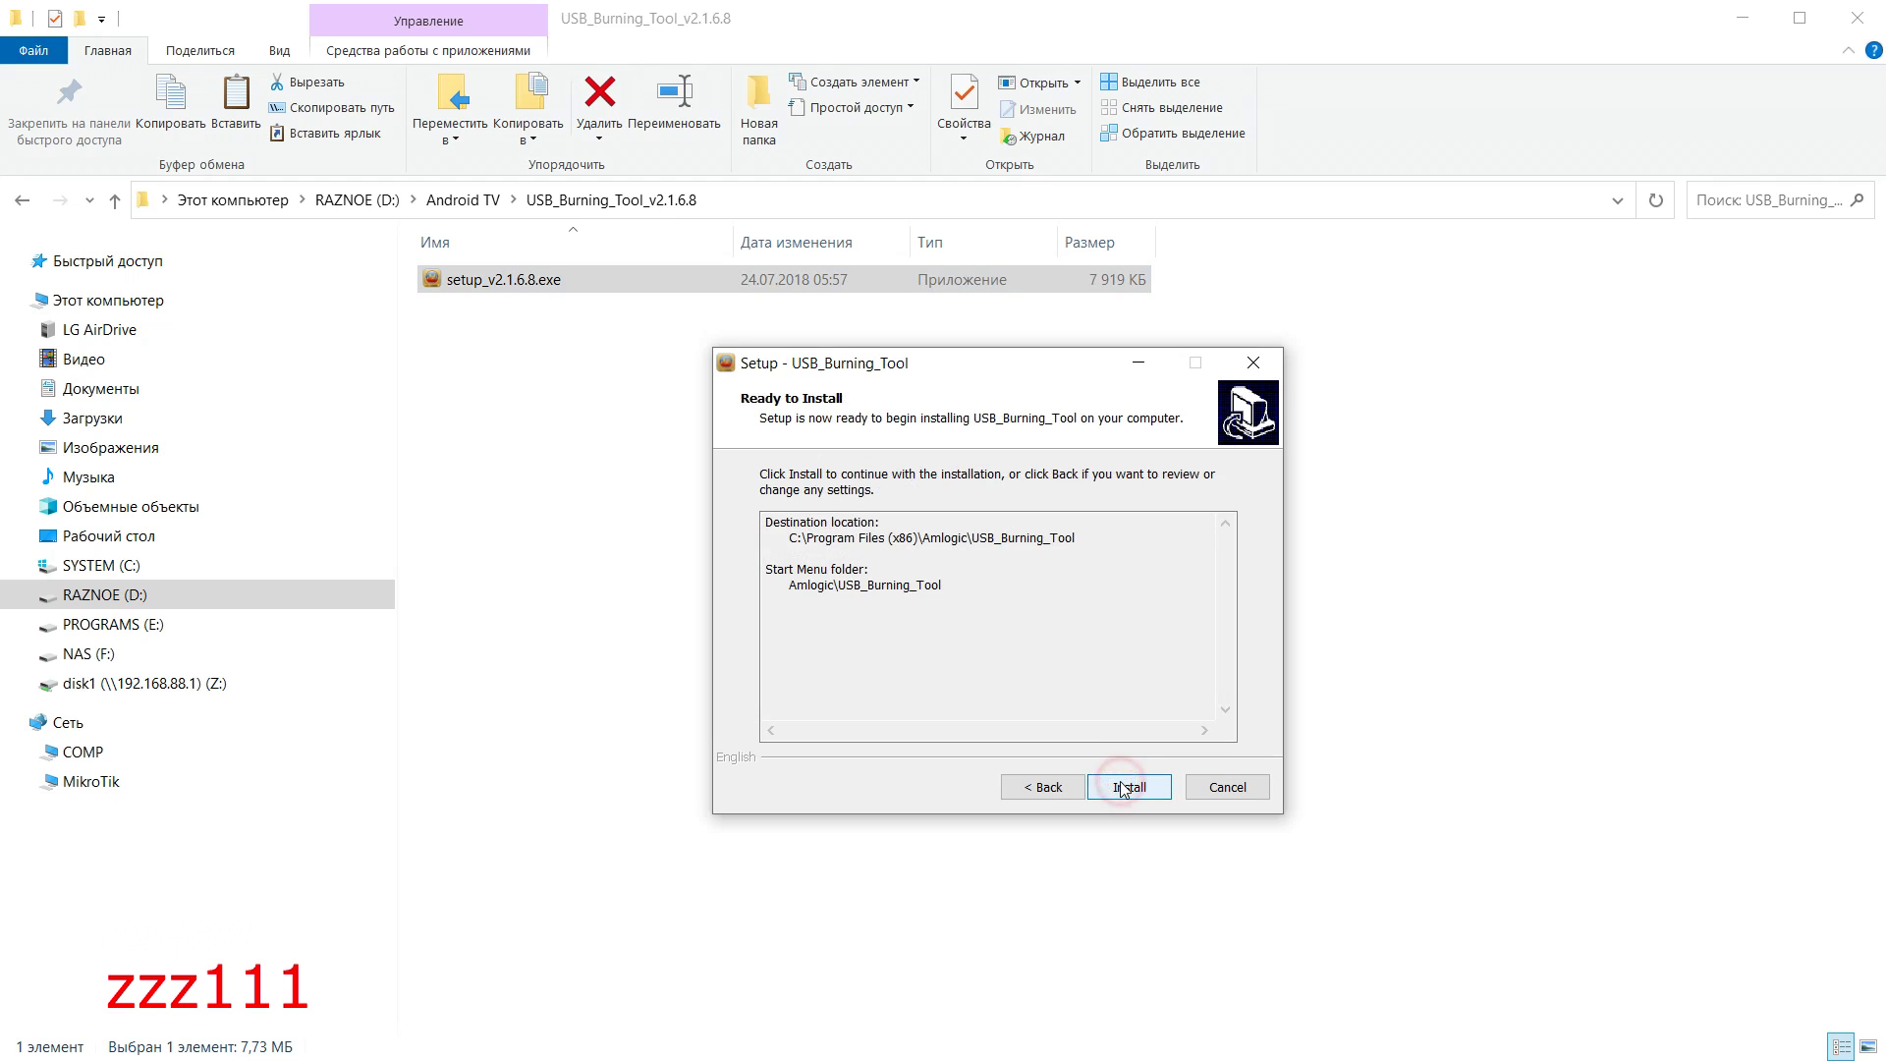
{"action": "left_click", "coordinate": [1124, 789]}
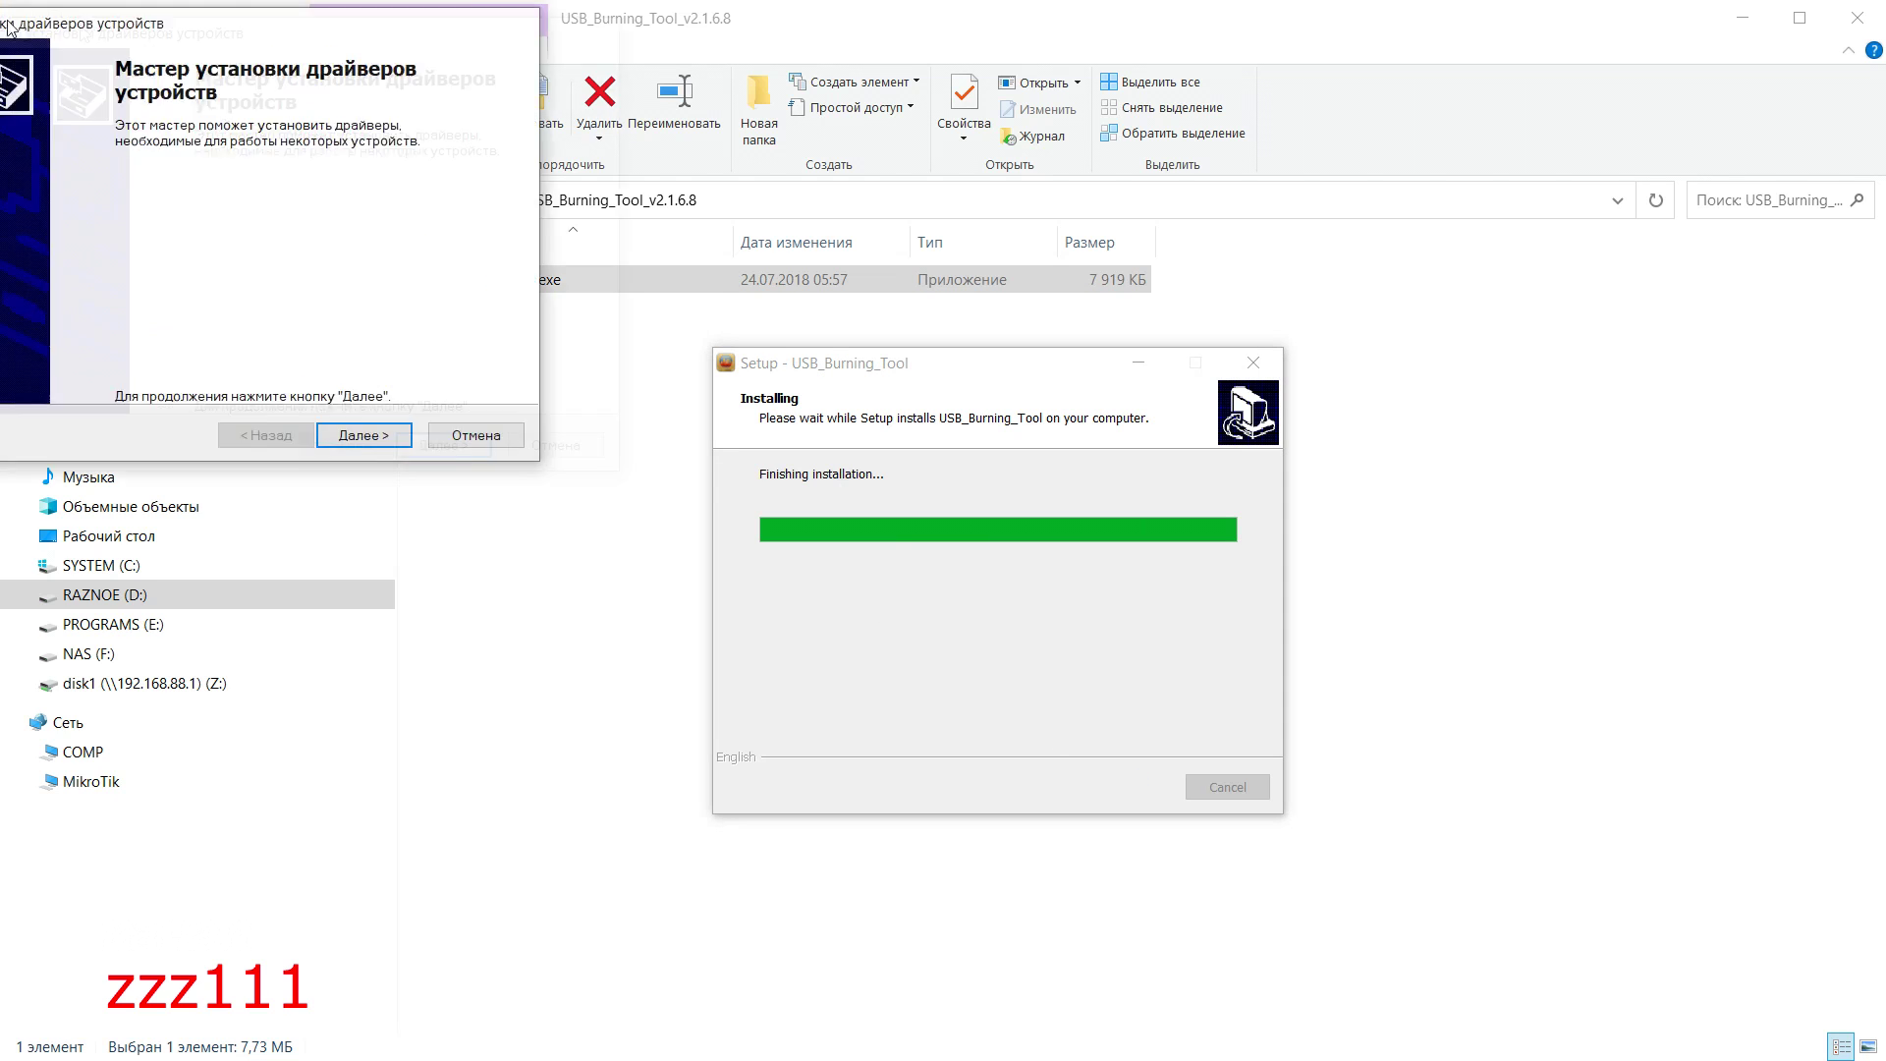
- Install the libusb-win32 device driver through the driver wizard and finish the USB_Burning_Tool setup
{"action": "left_click", "coordinate": [696, 525]}
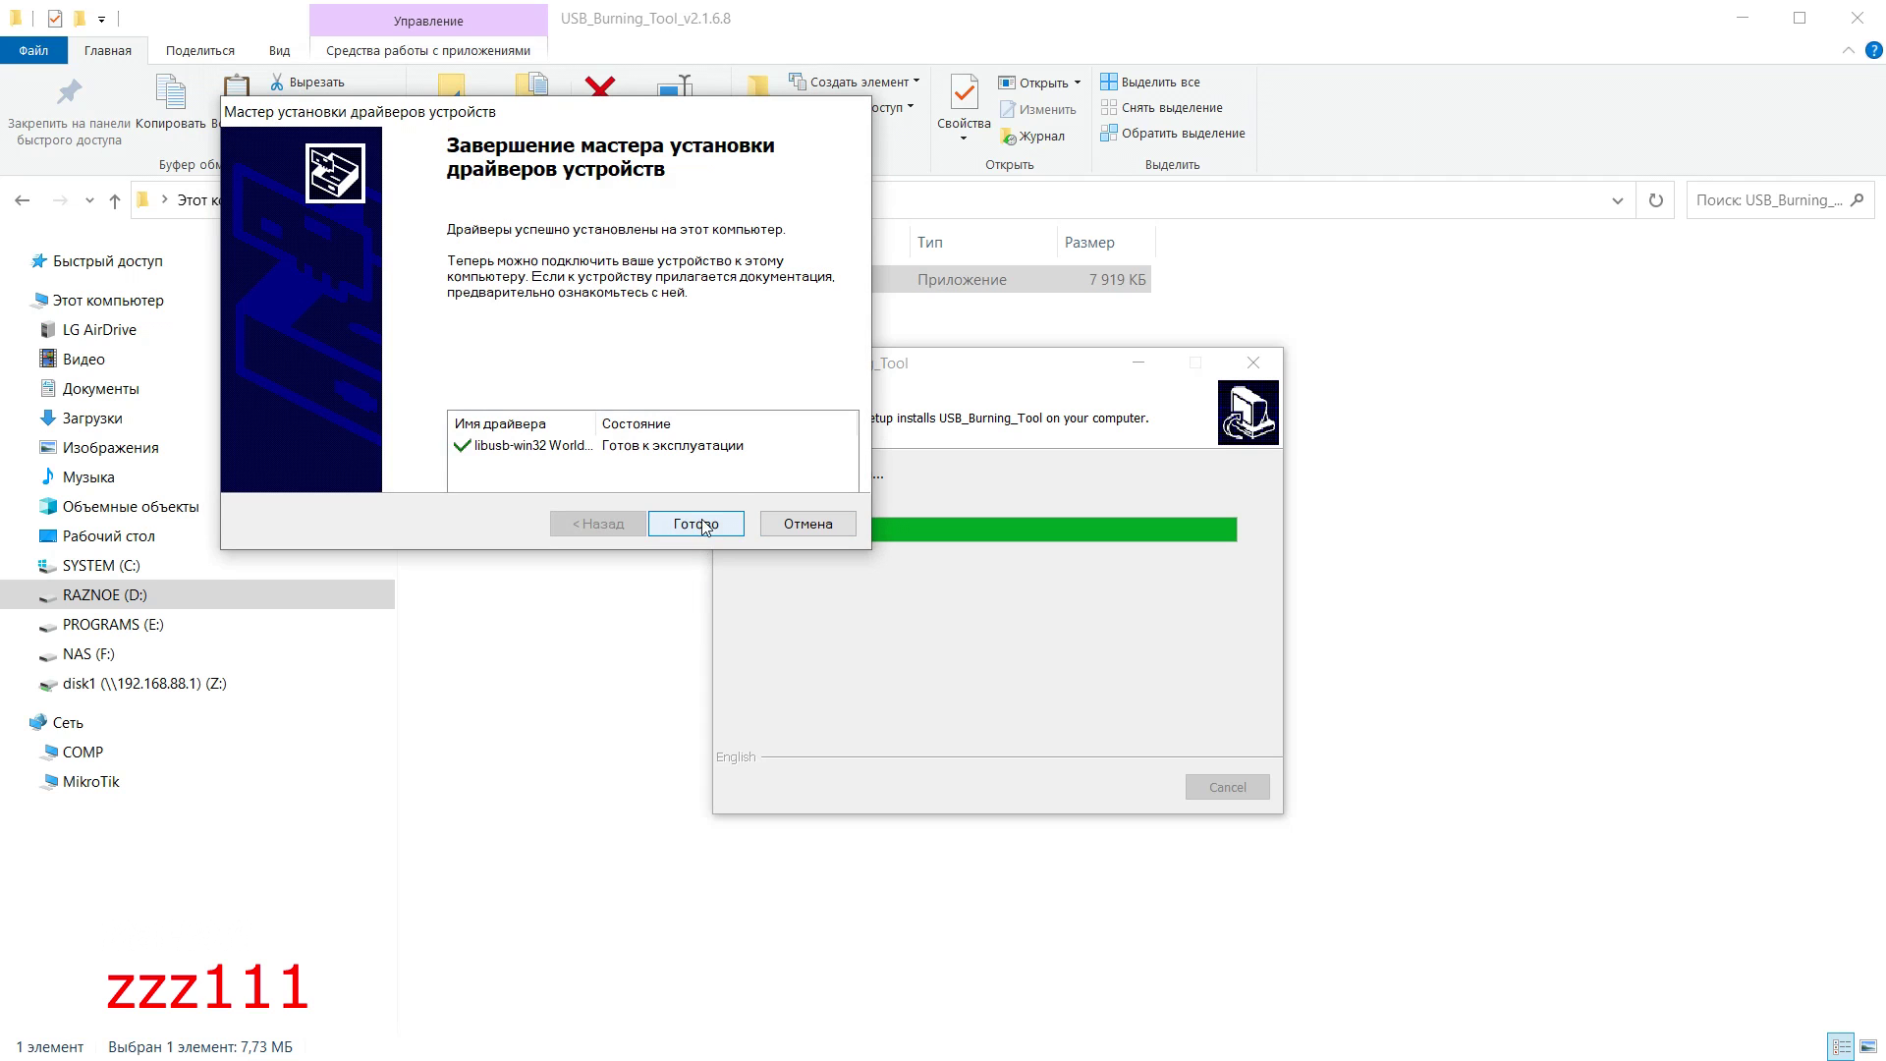
{"action": "left_click", "coordinate": [697, 524]}
{"action": "left_click", "coordinate": [1107, 791]}
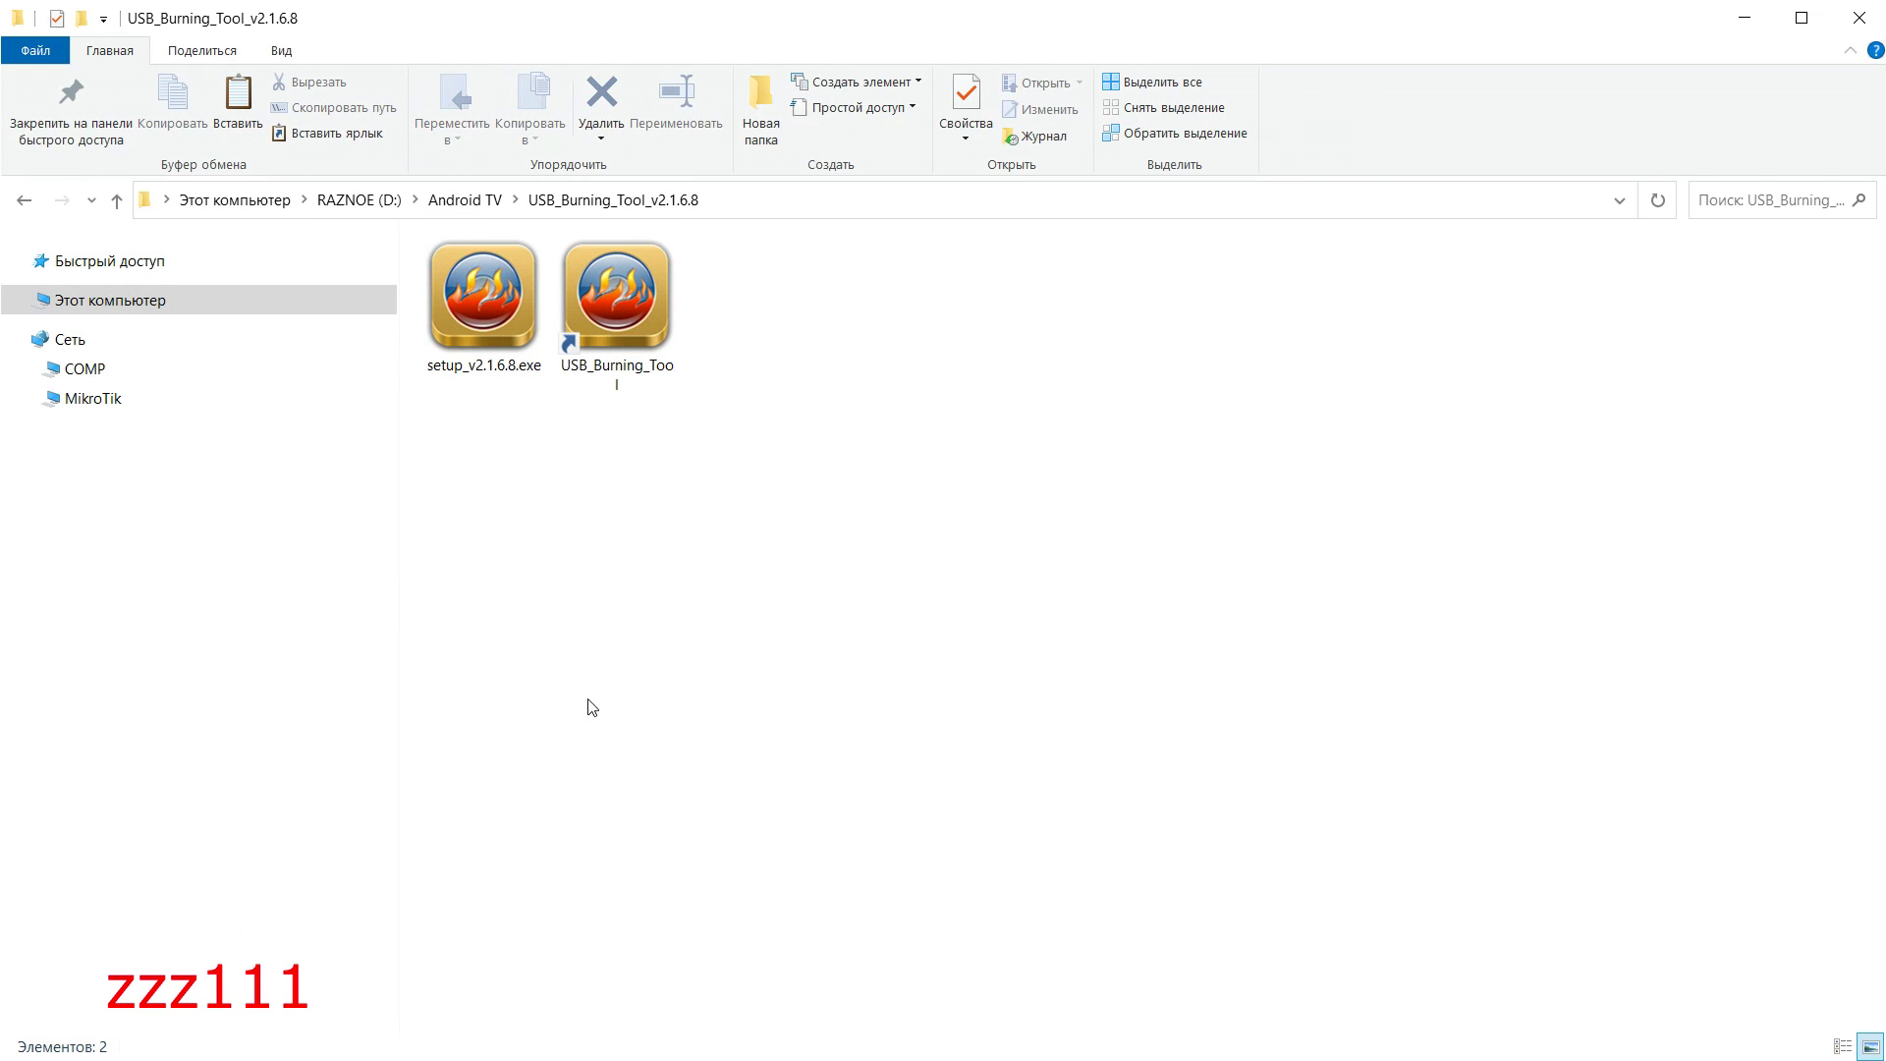
- Launch USB_Burning_Tool and import the firmware image ATV8_S905W.img from the andriod tv 8 folder
{"action": "double_click", "coordinate": [633, 318]}
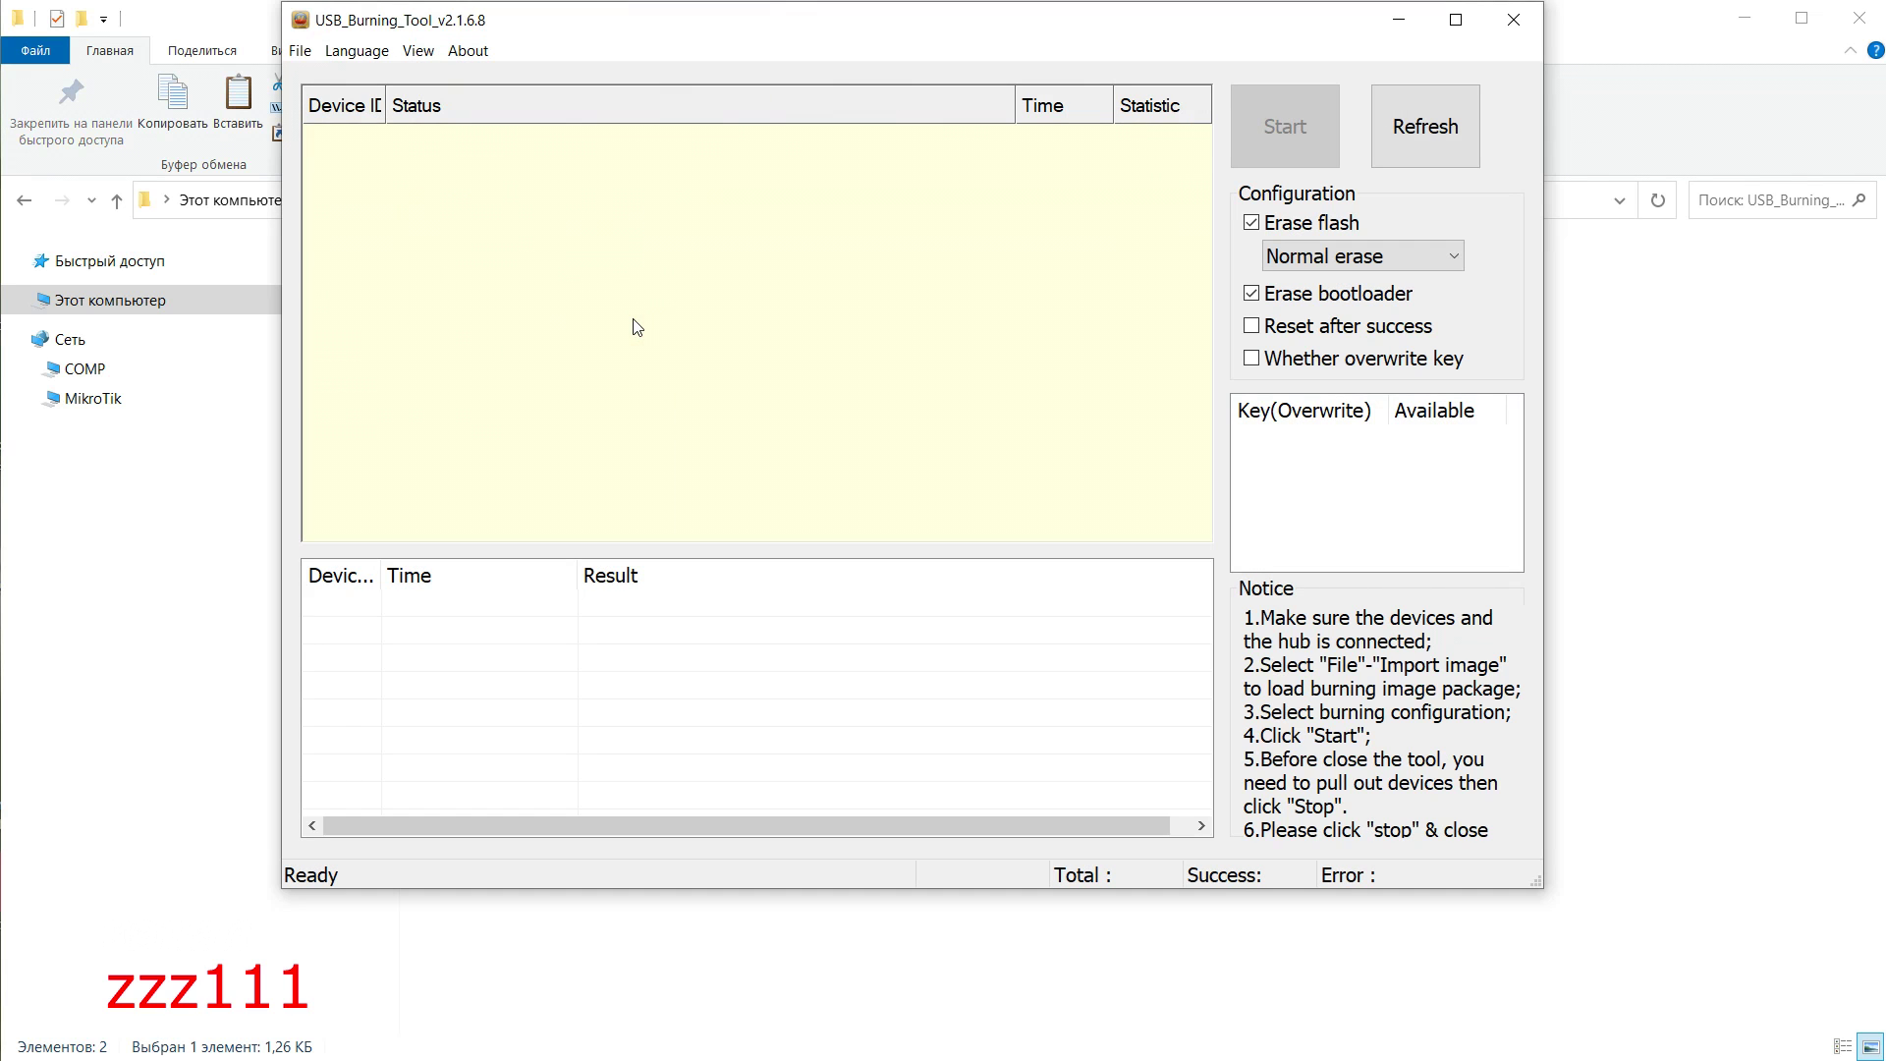
{"action": "left_click_drag", "start_coordinate": [825, 17], "coordinate": [837, 89]}
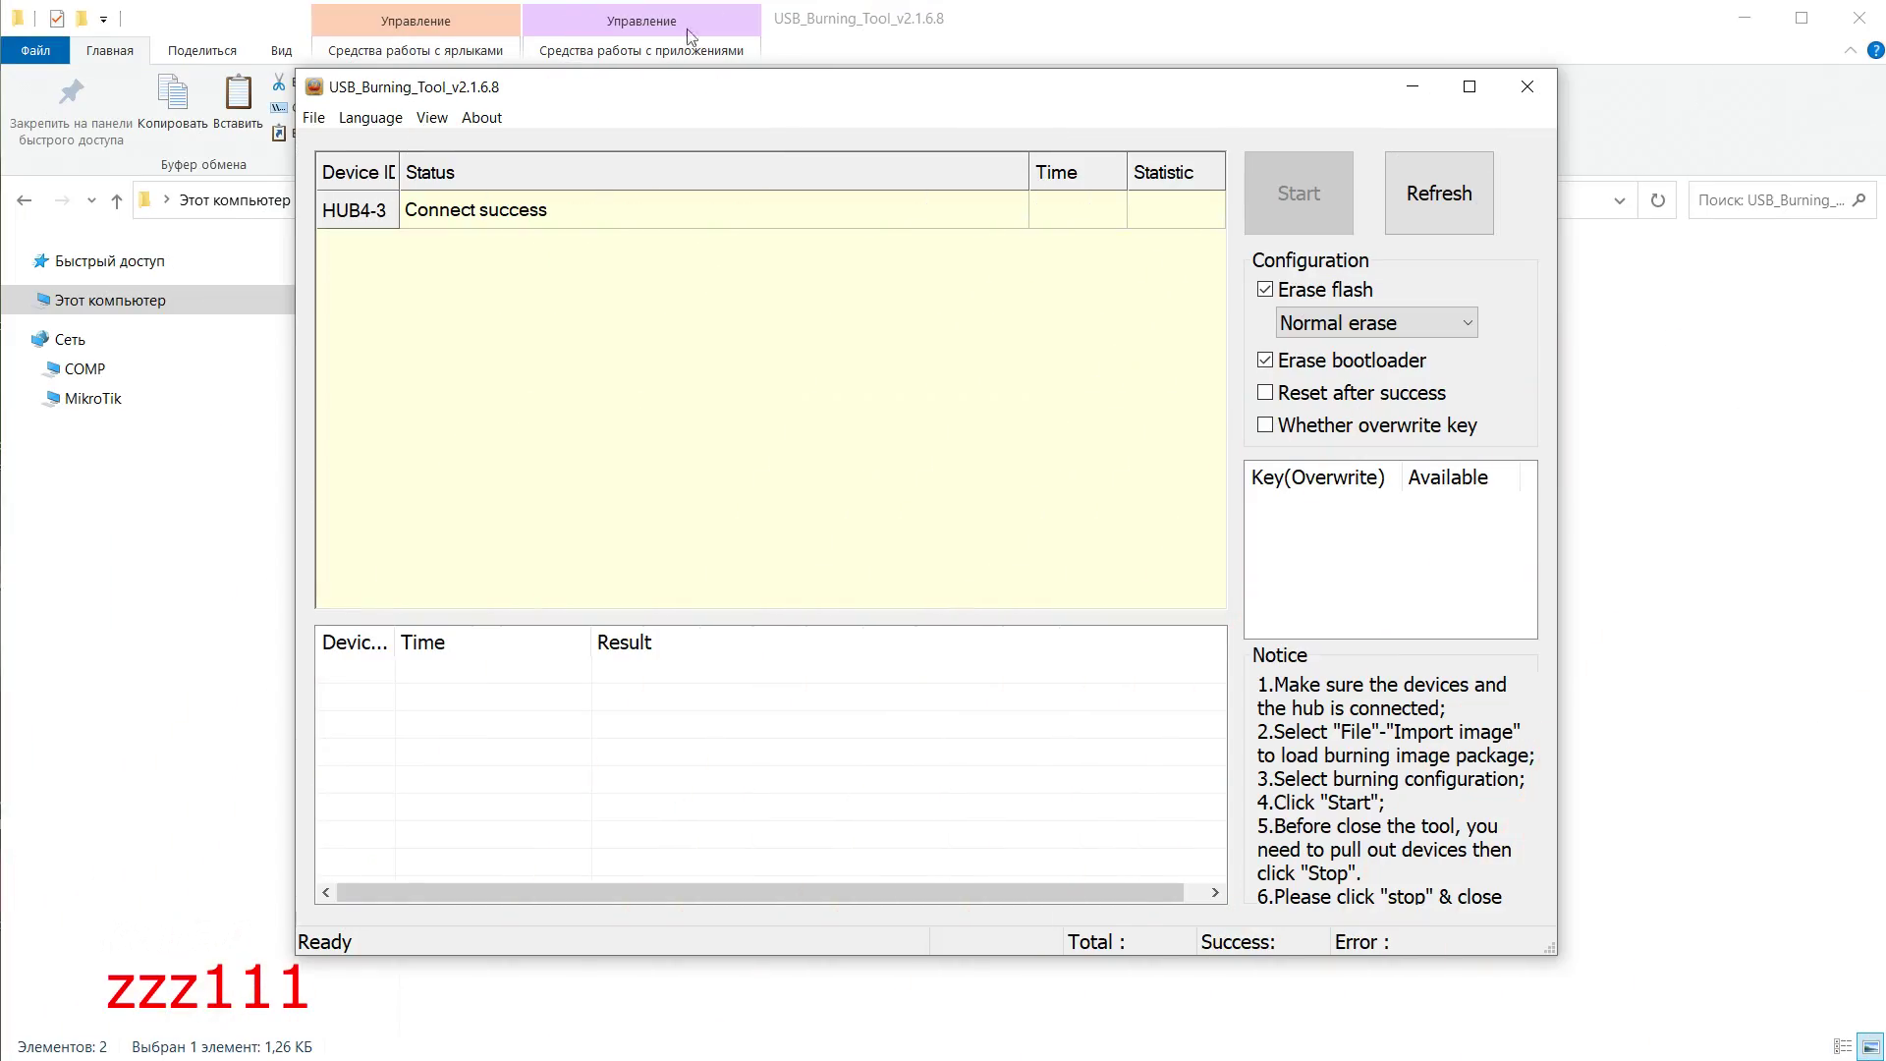
{"action": "left_click", "coordinate": [314, 119]}
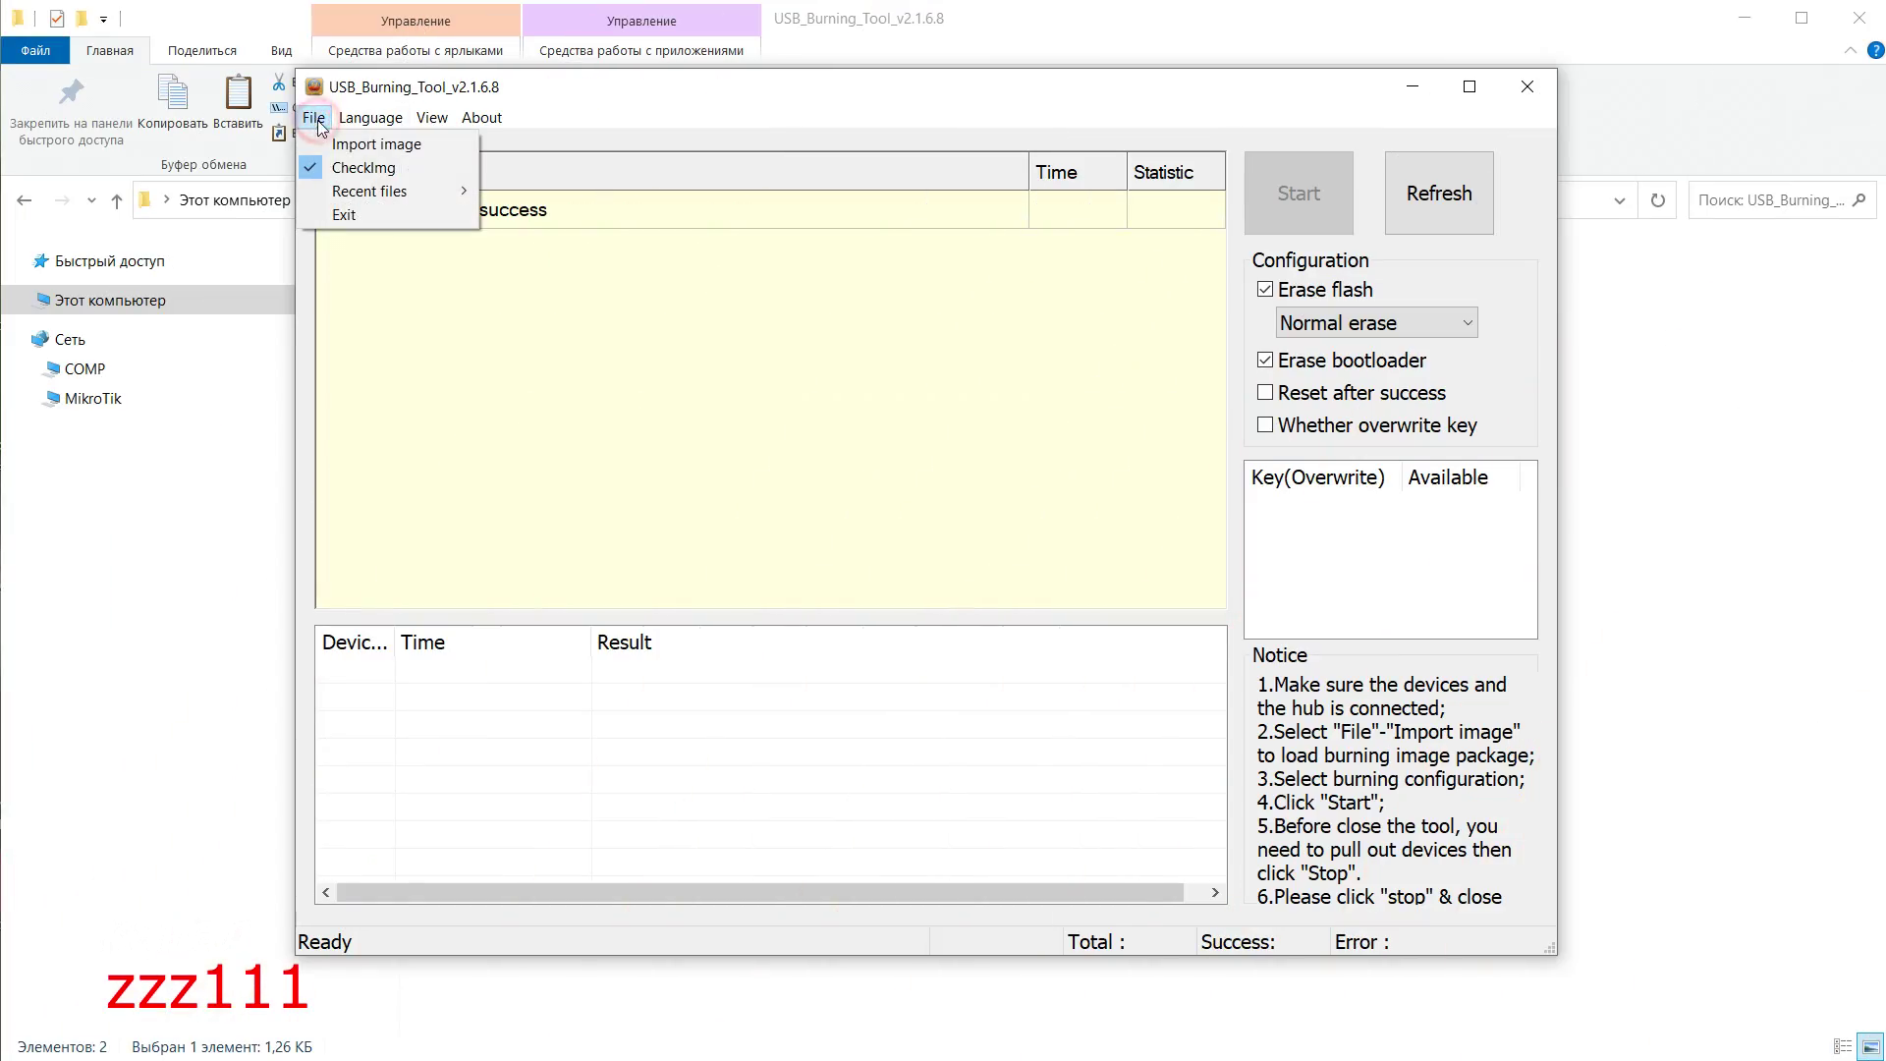
{"action": "left_click", "coordinate": [325, 145]}
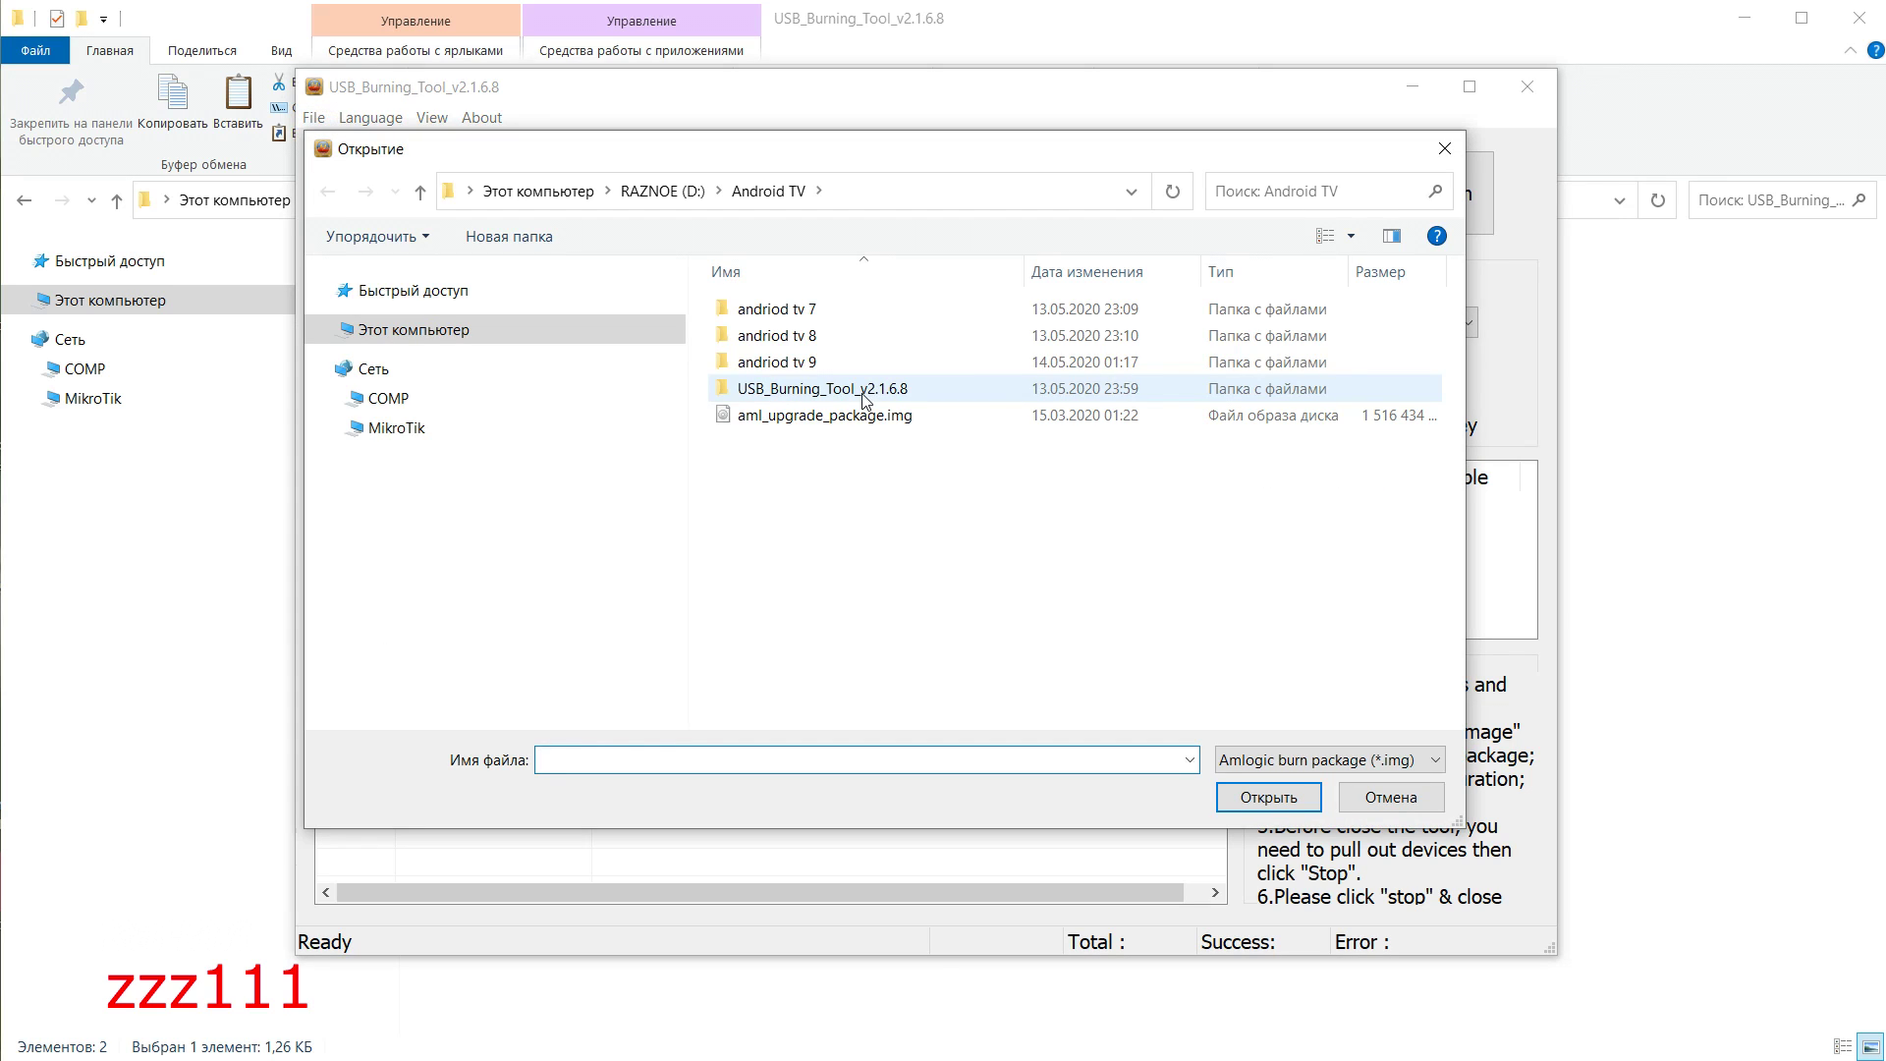
{"action": "double_click", "coordinate": [806, 334]}
{"action": "left_click", "coordinate": [781, 308]}
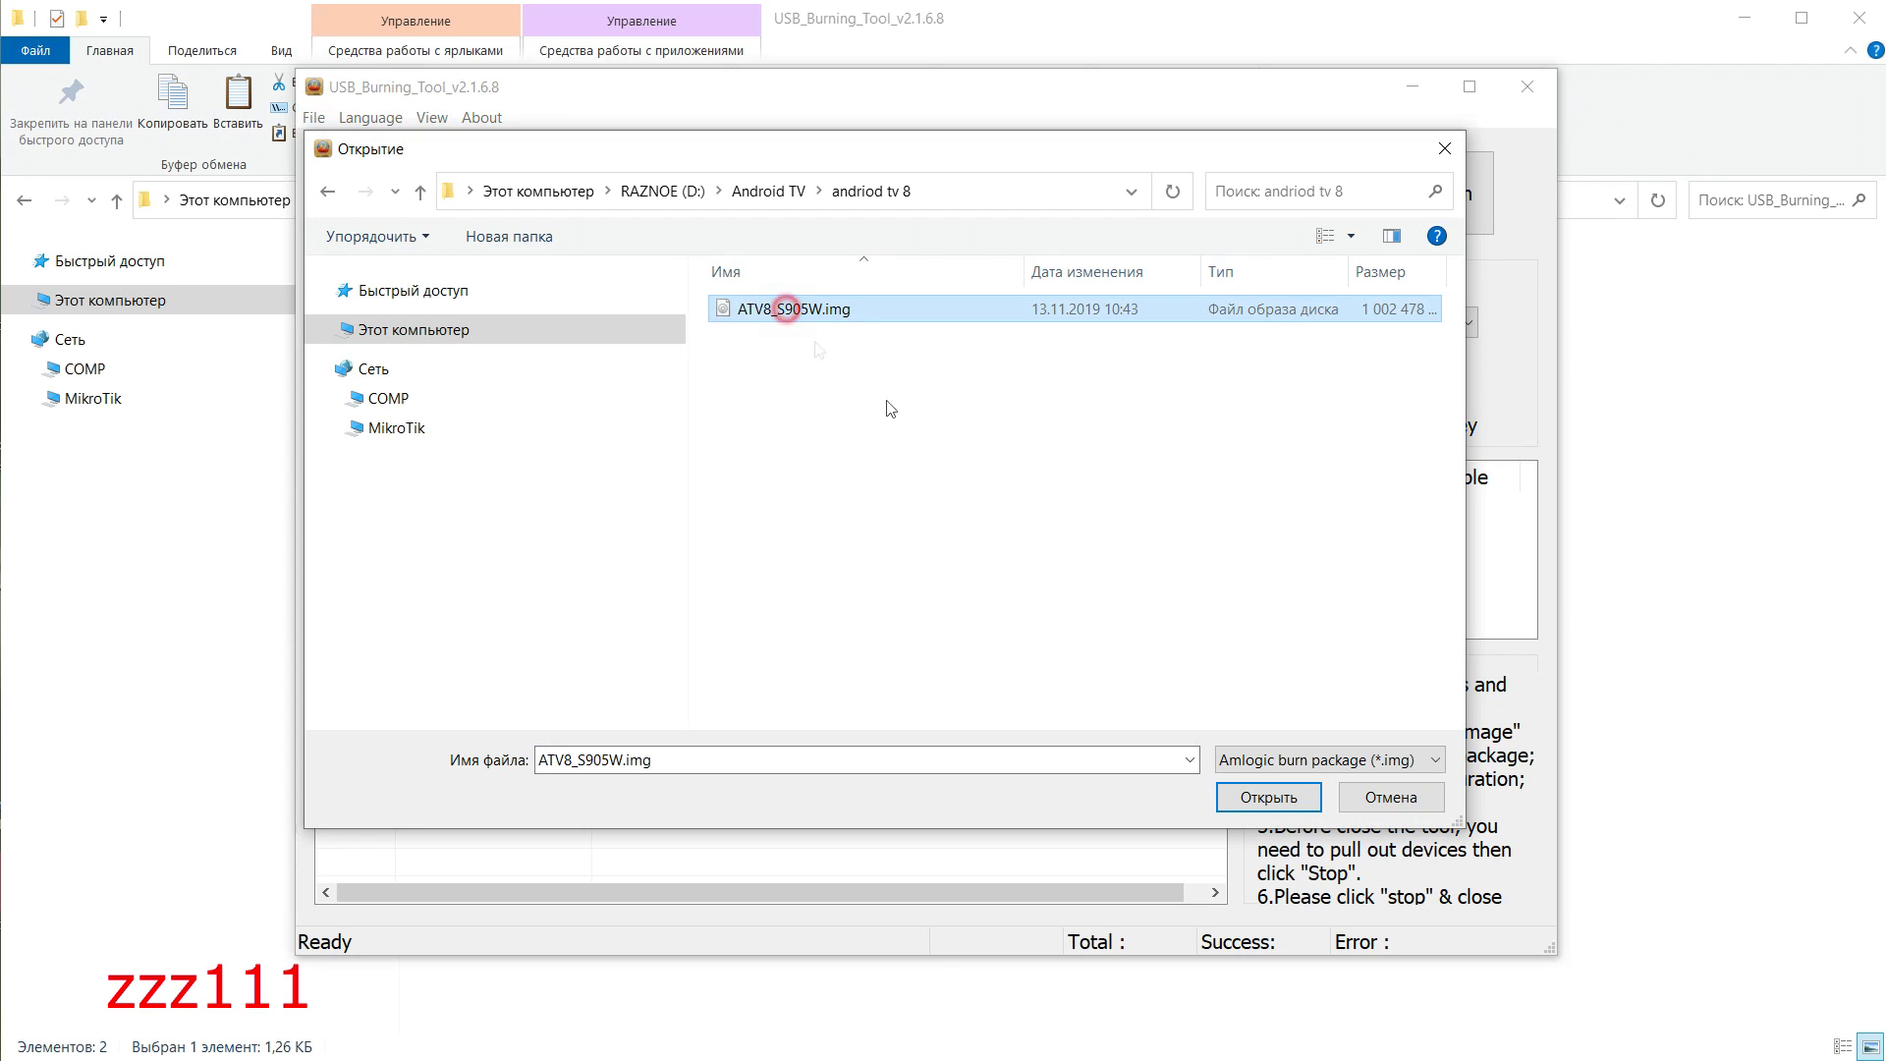
{"action": "left_click", "coordinate": [1254, 791]}
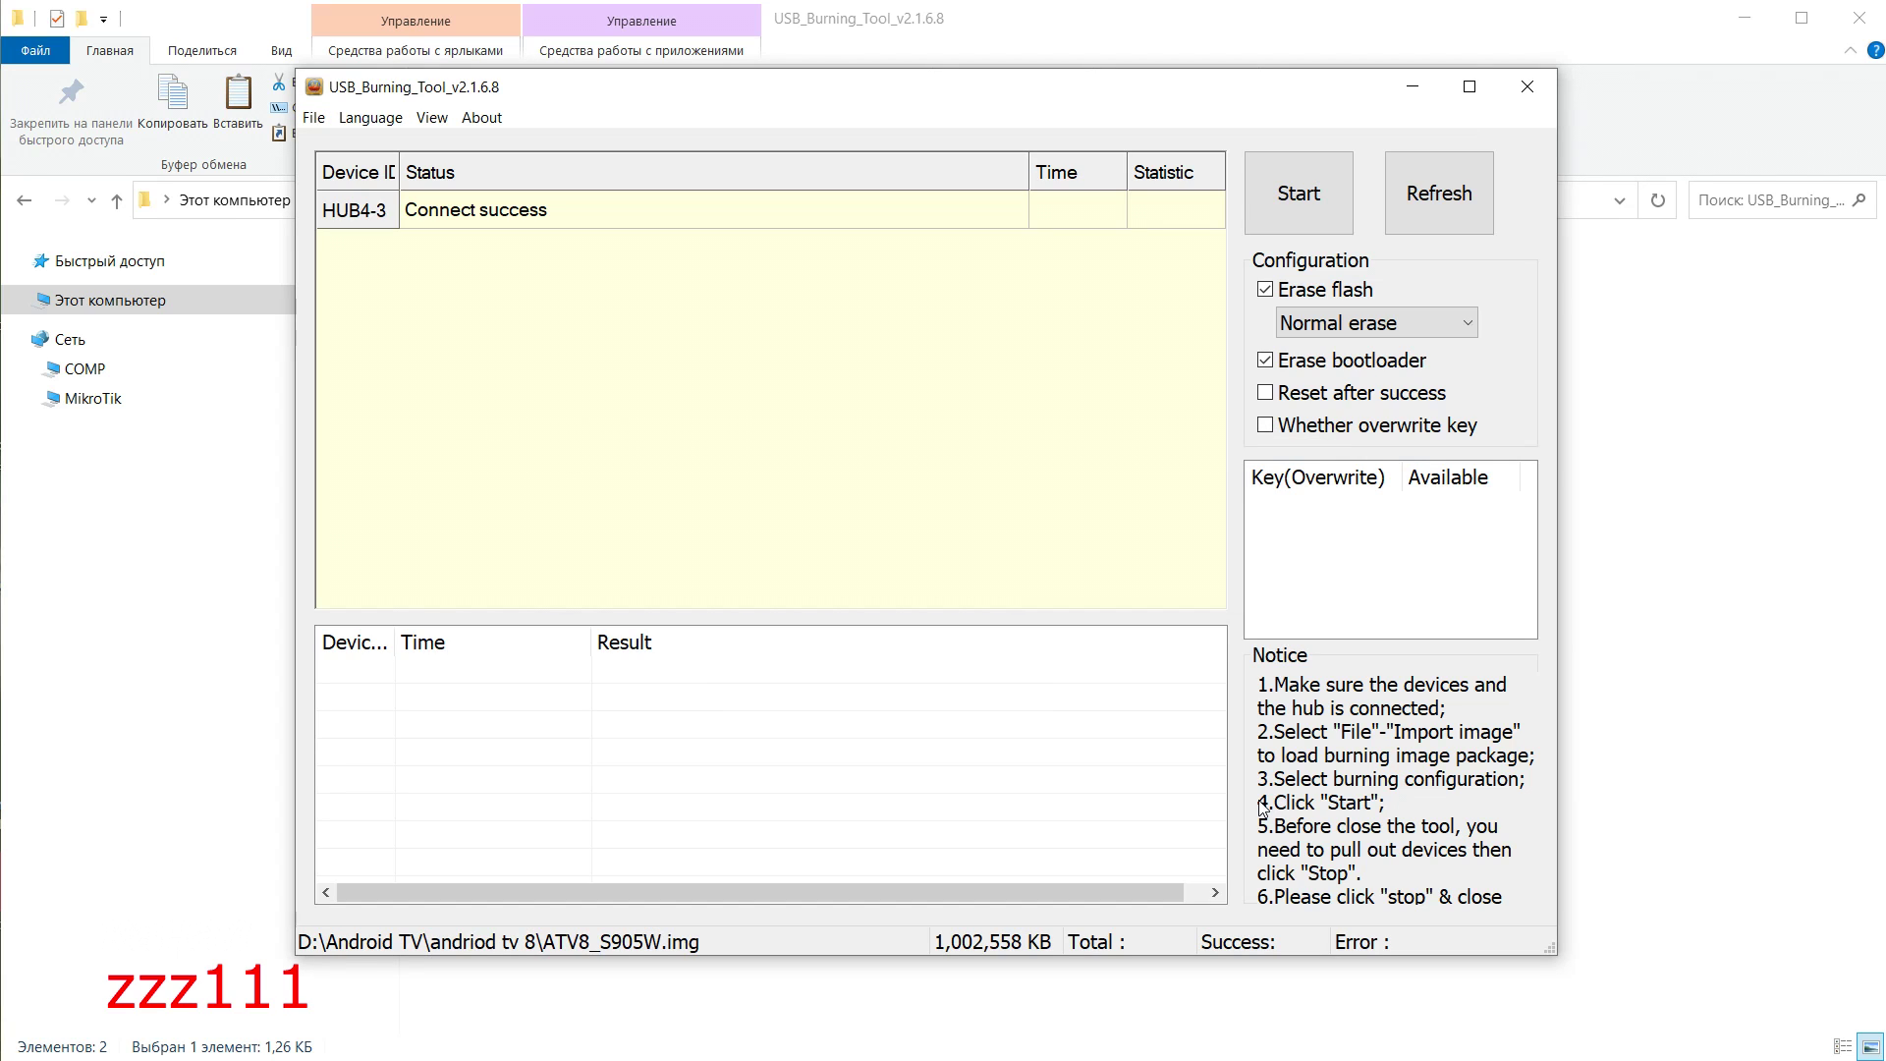
- Try to burn the imported image to the connected device with normal flash erase and bootloader erase, and stop the burning process
{"action": "left_click", "coordinate": [1306, 202]}
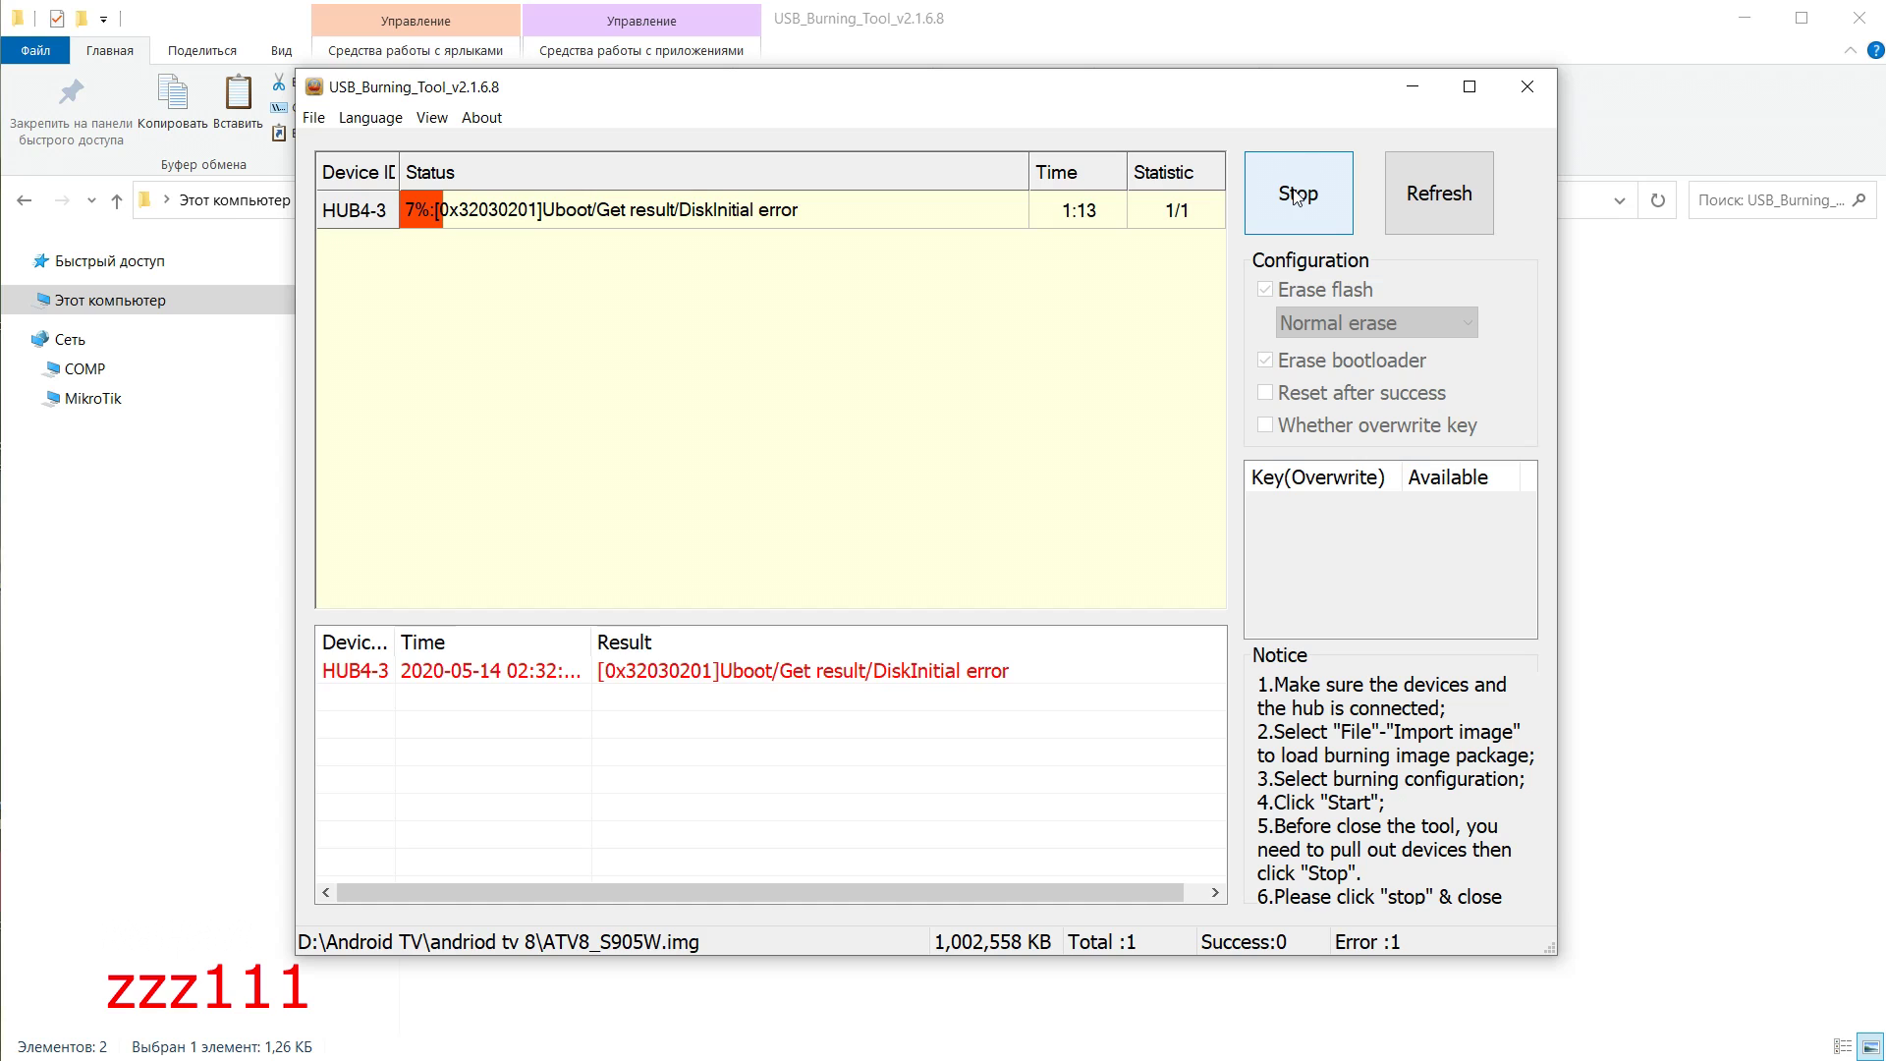
{"action": "left_click", "coordinate": [1298, 192]}
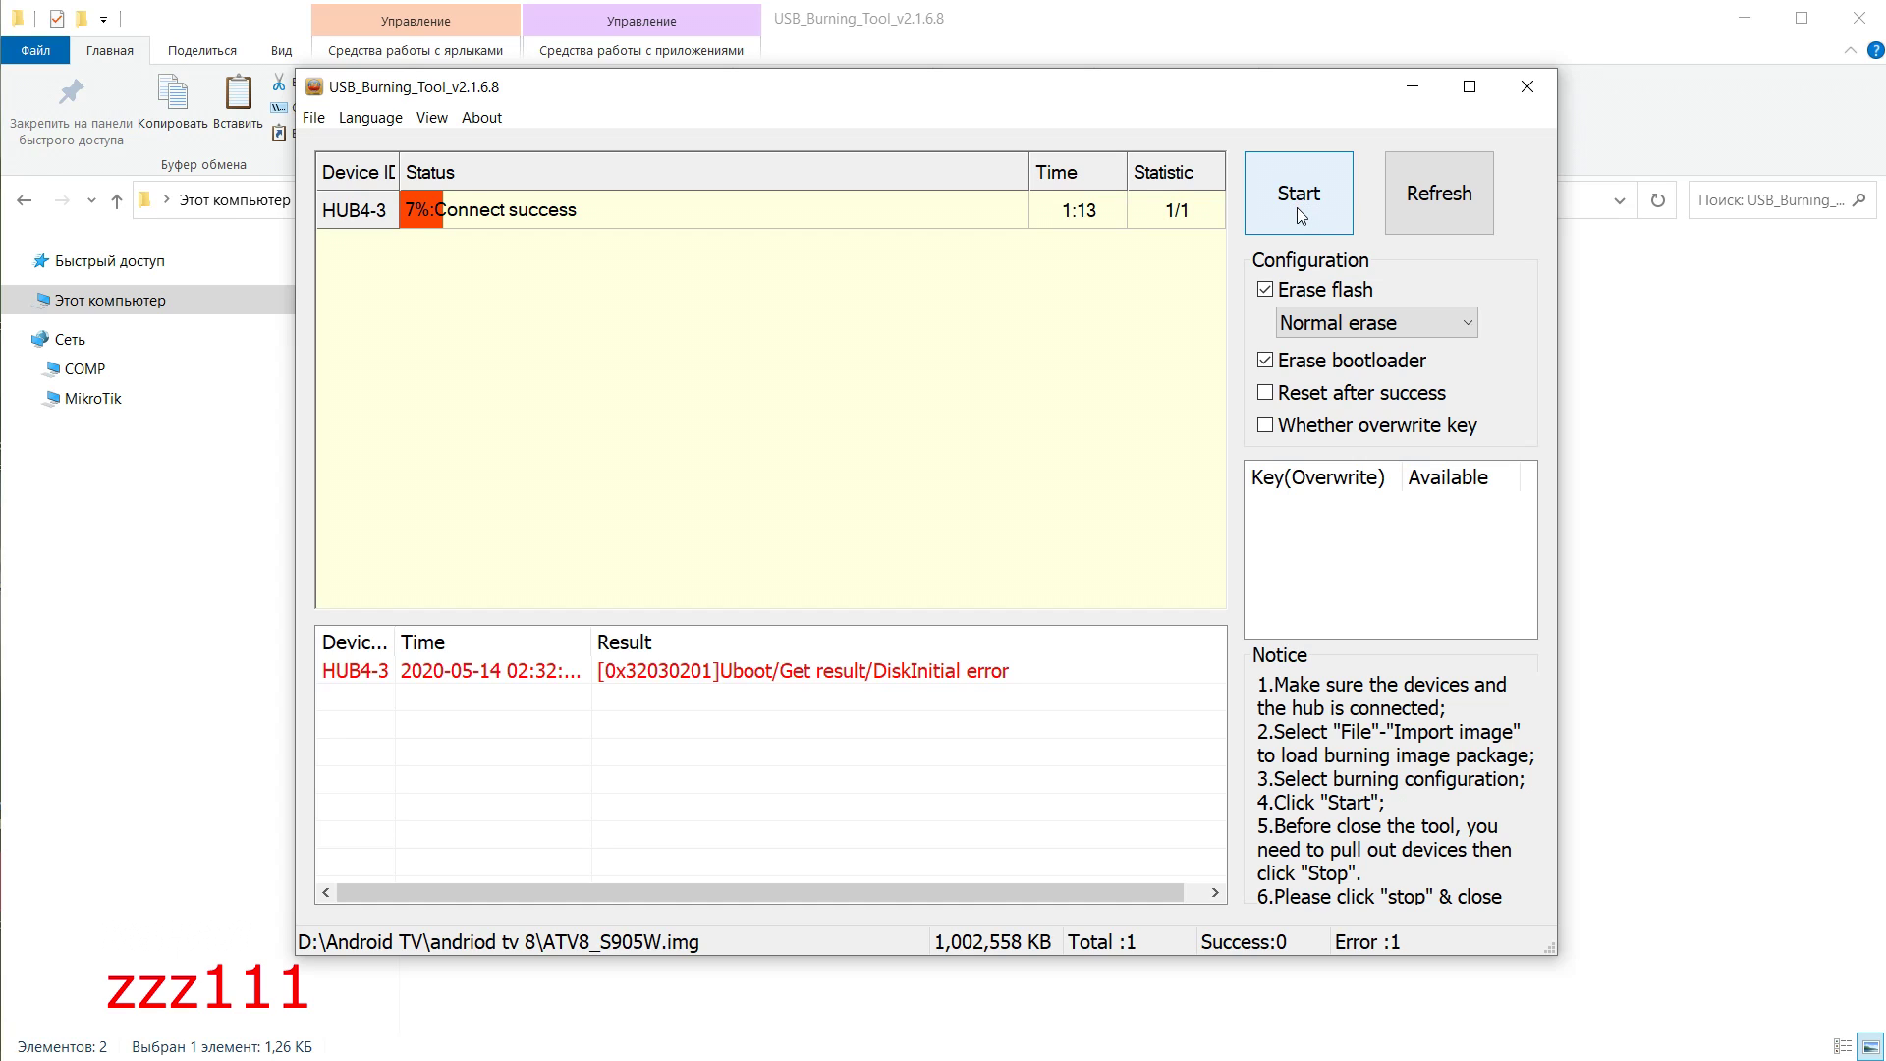
- Refresh the device list, retry burning ATV8_S905W.img with normal flash erase and bootloader erase, and stop the burning process
{"action": "left_click", "coordinate": [1436, 197]}
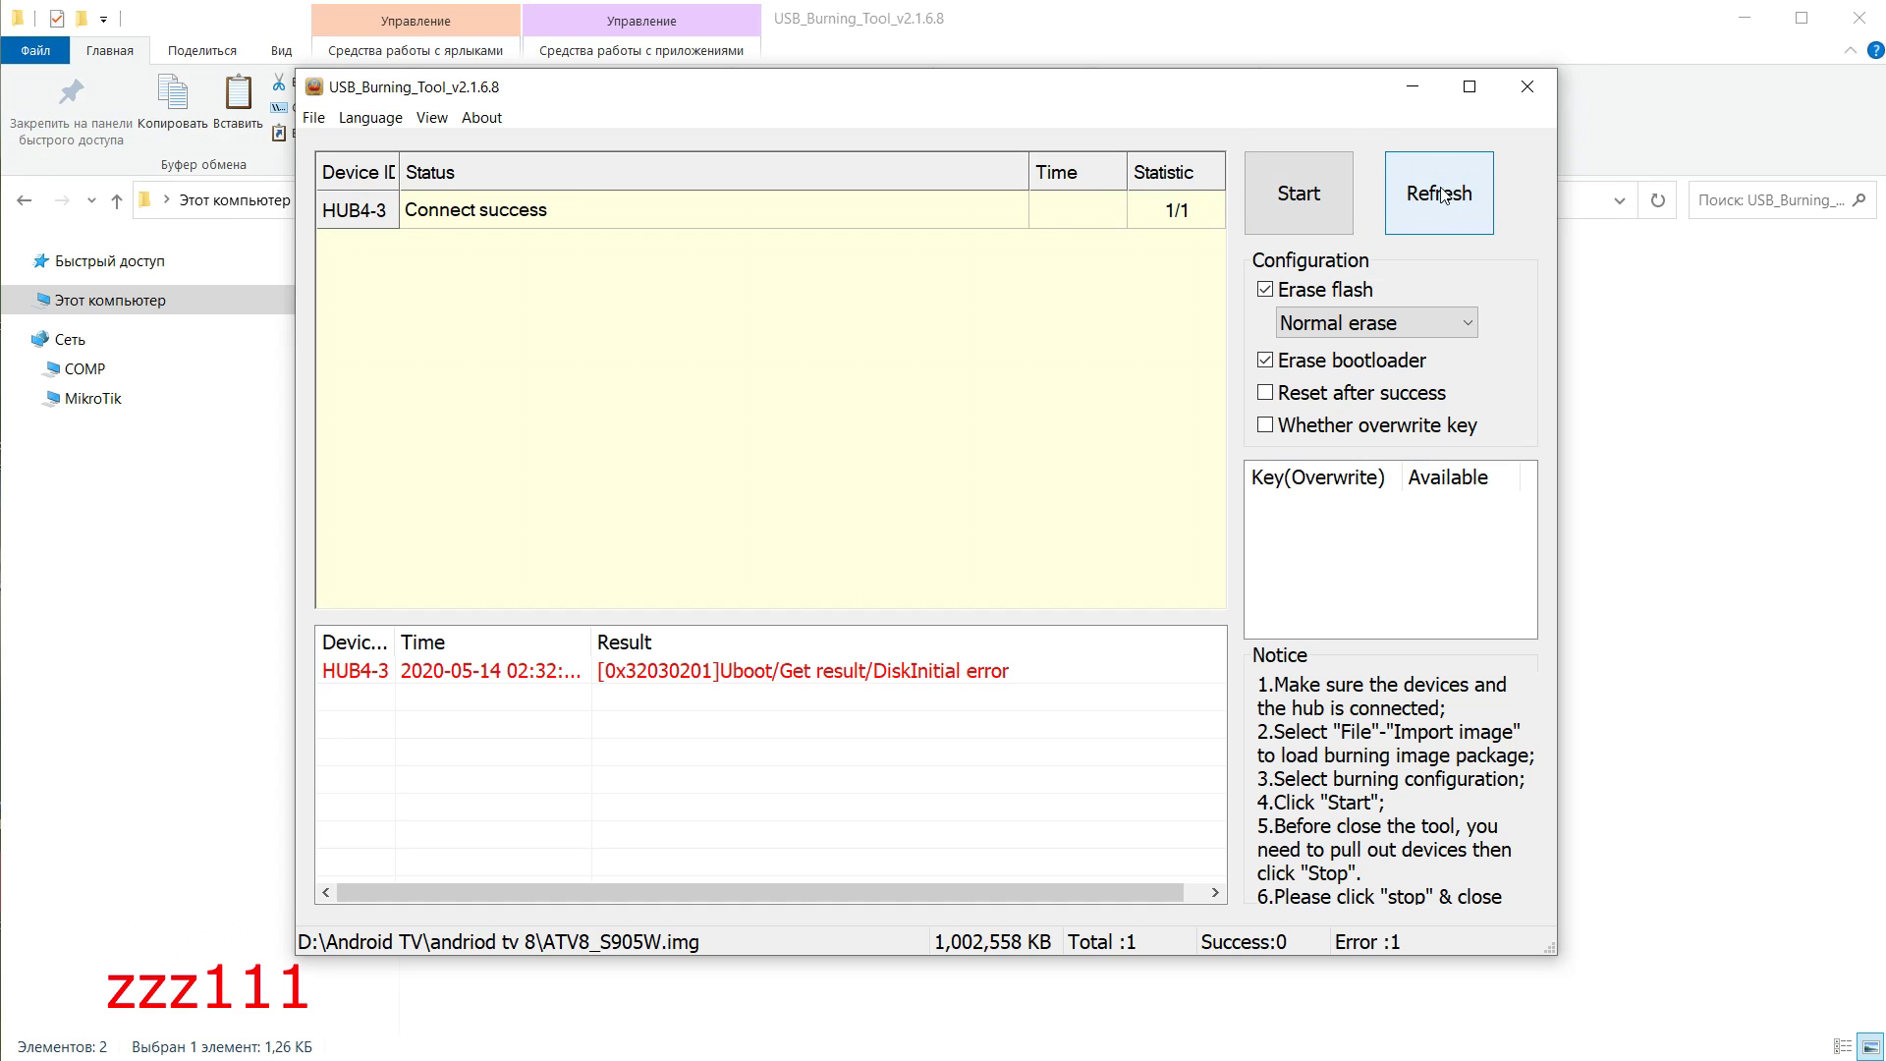
{"action": "left_click", "coordinate": [1290, 190]}
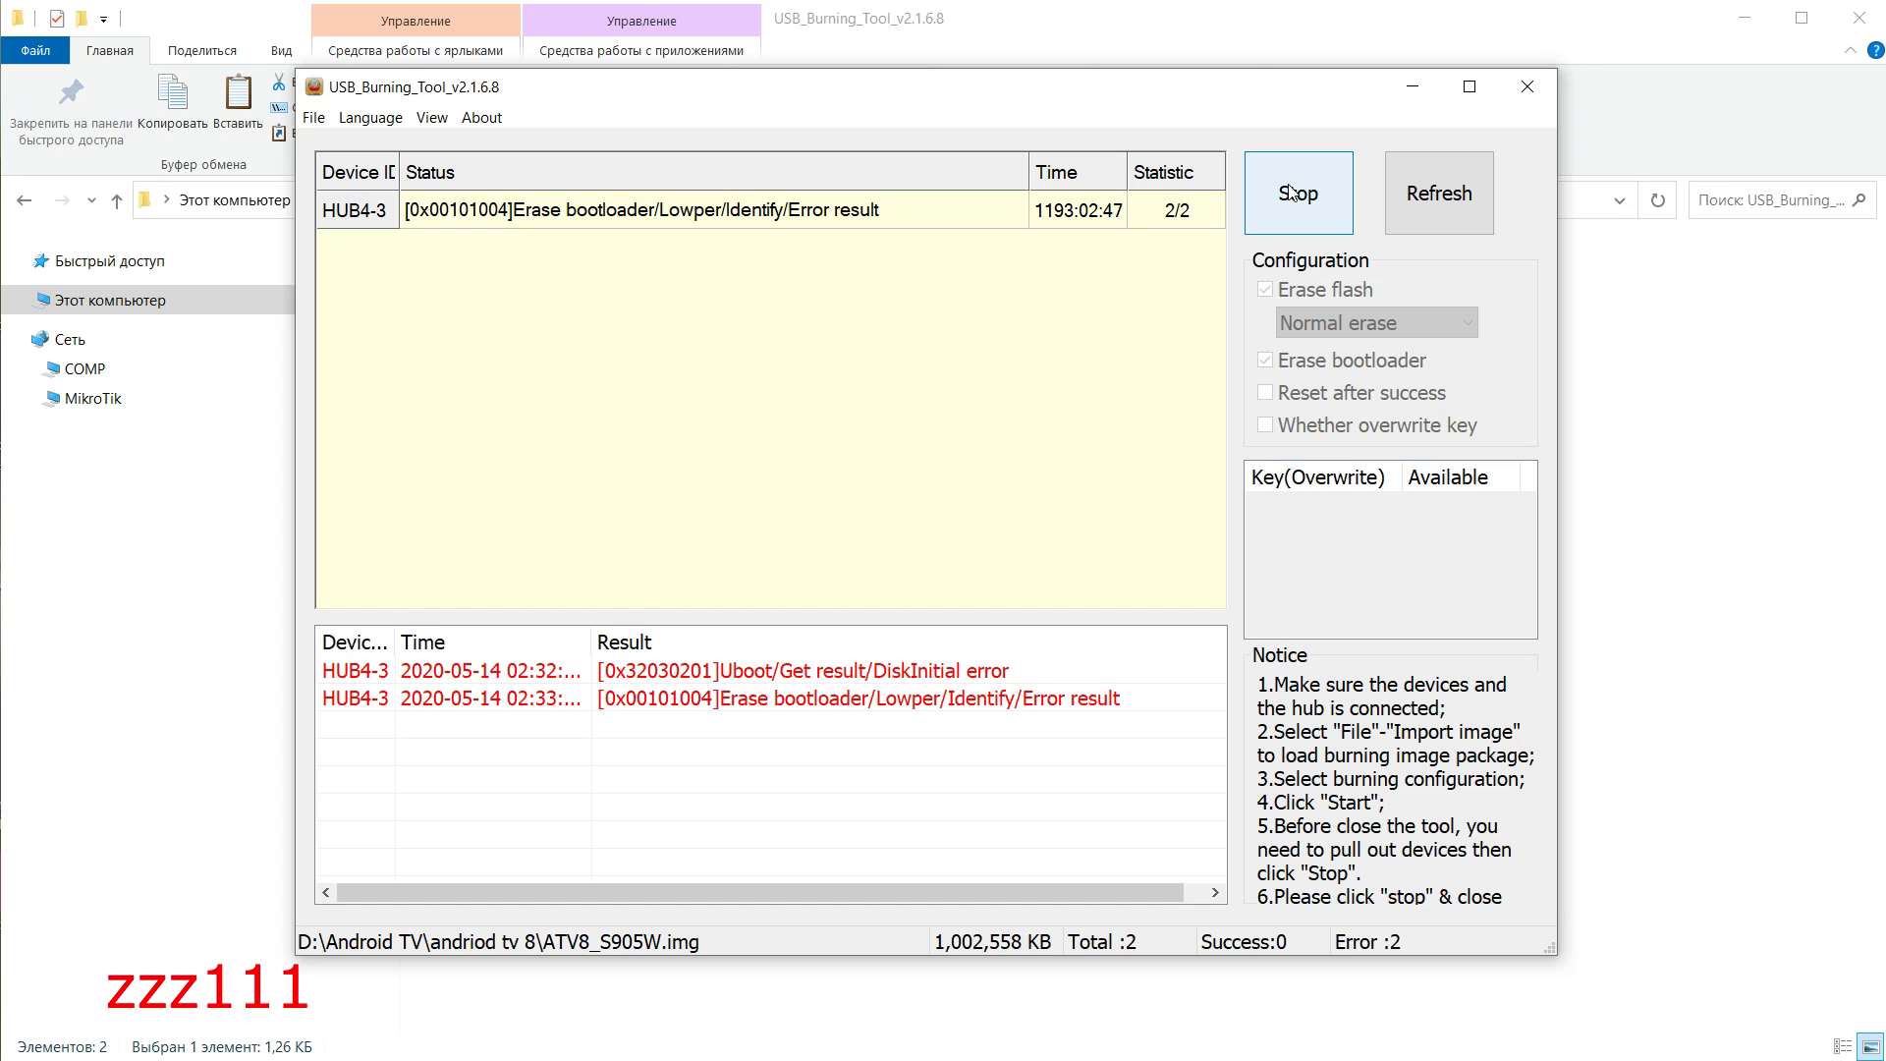
{"action": "left_click", "coordinate": [1292, 192]}
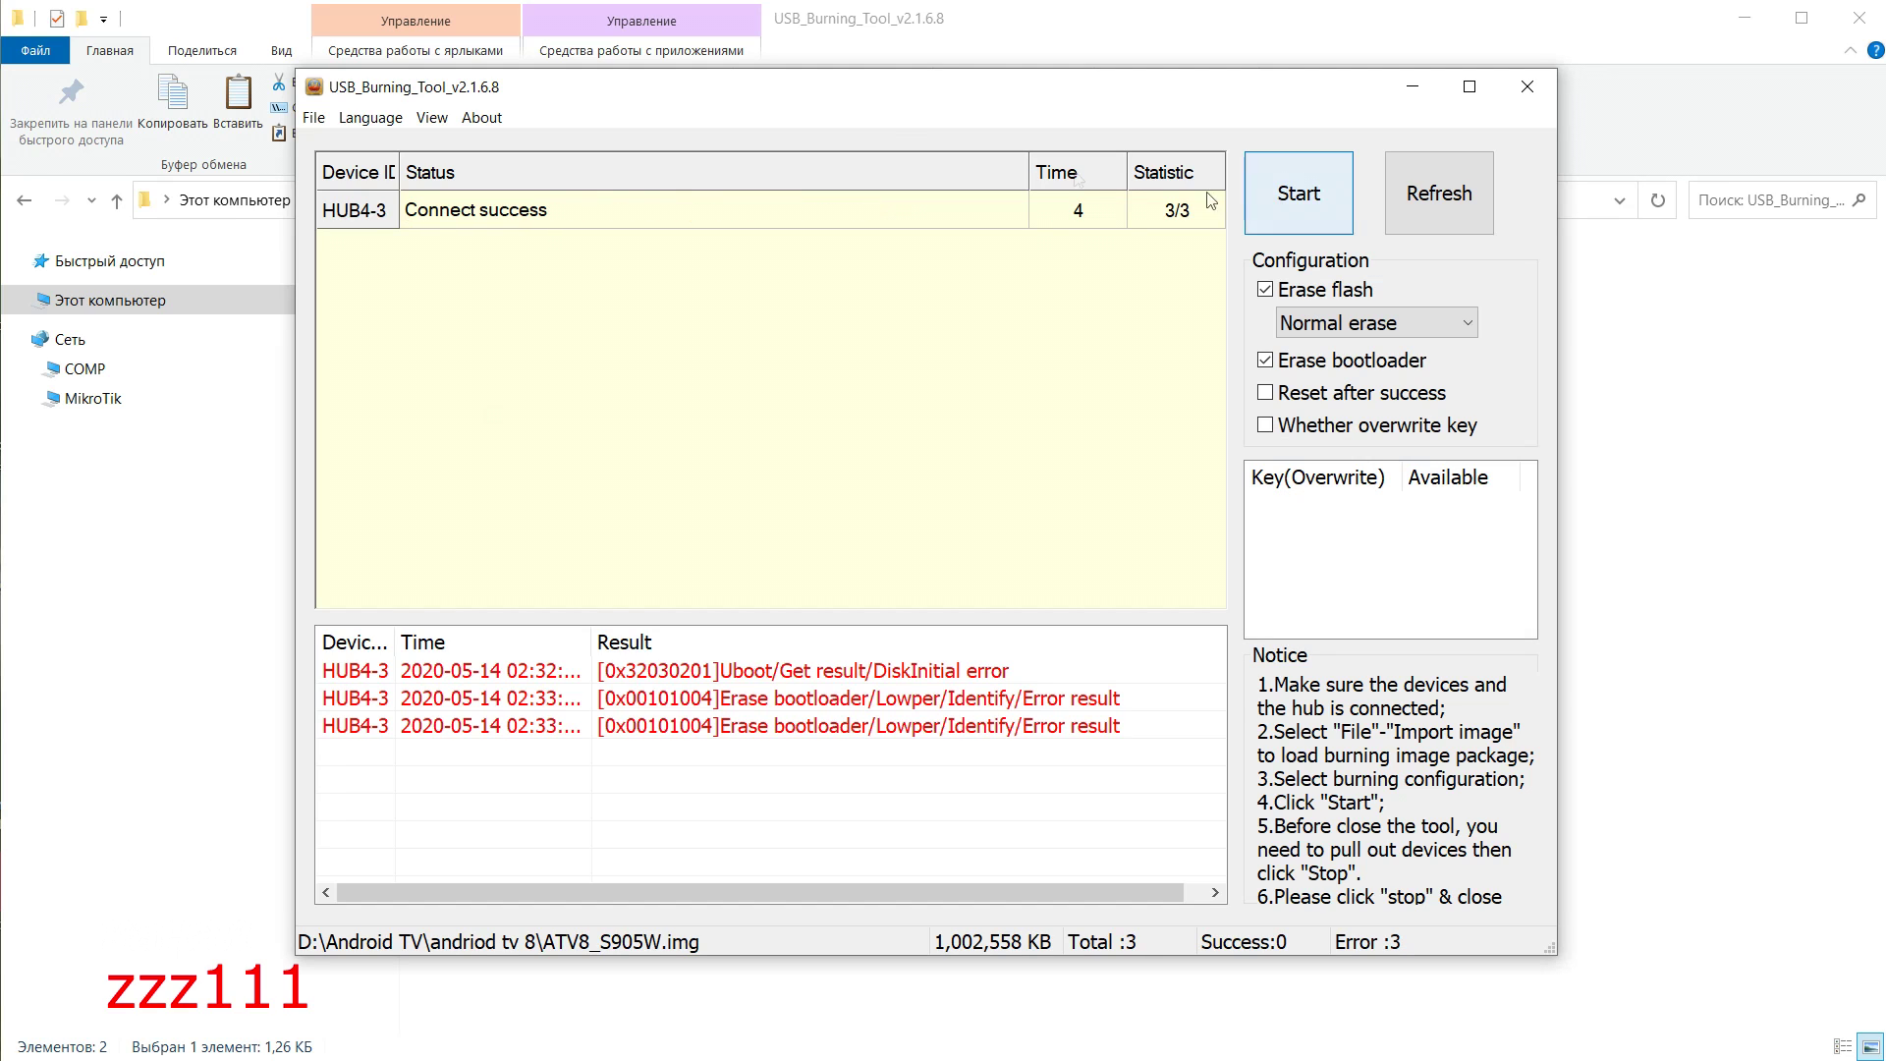
- Import ATV9-V1.5.5.img from the andriod tv 9 folder, try to burn it to the connected device, and stop the burning process
{"action": "left_click", "coordinate": [314, 117]}
{"action": "left_click", "coordinate": [373, 145]}
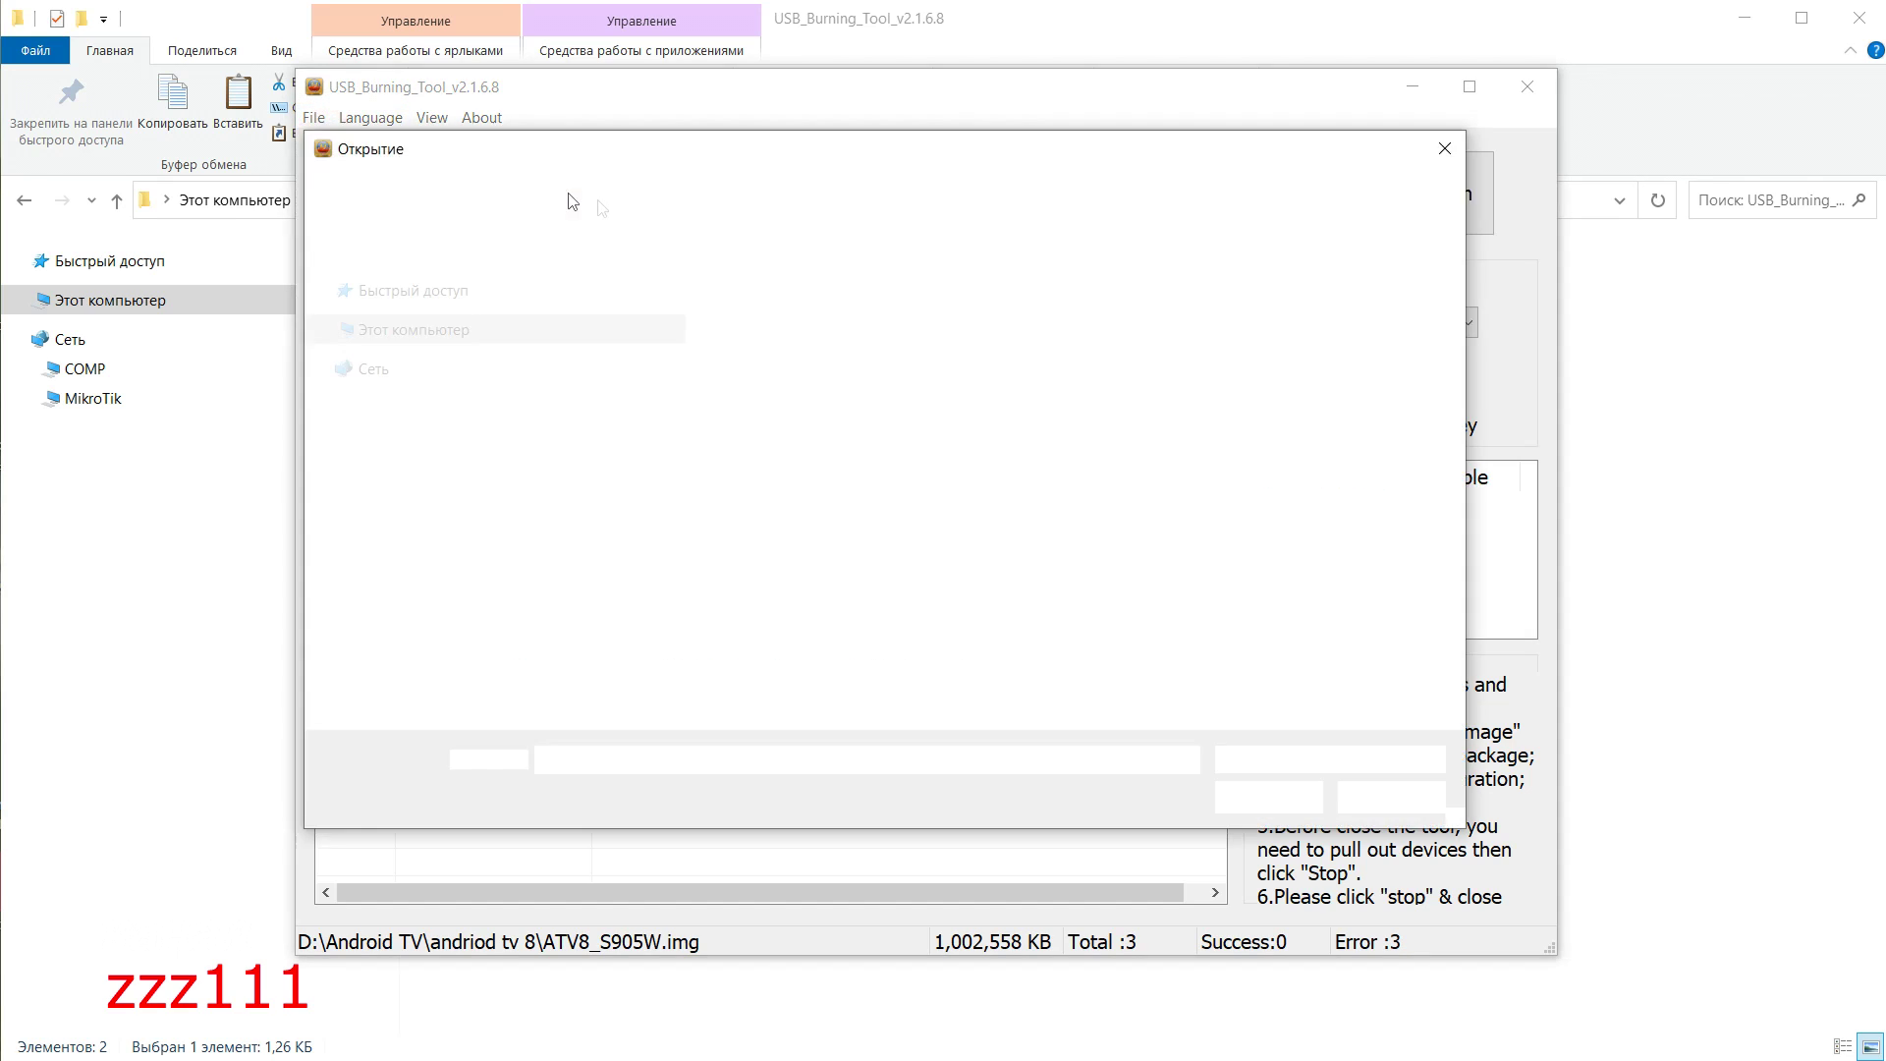
{"action": "left_click", "coordinate": [749, 192]}
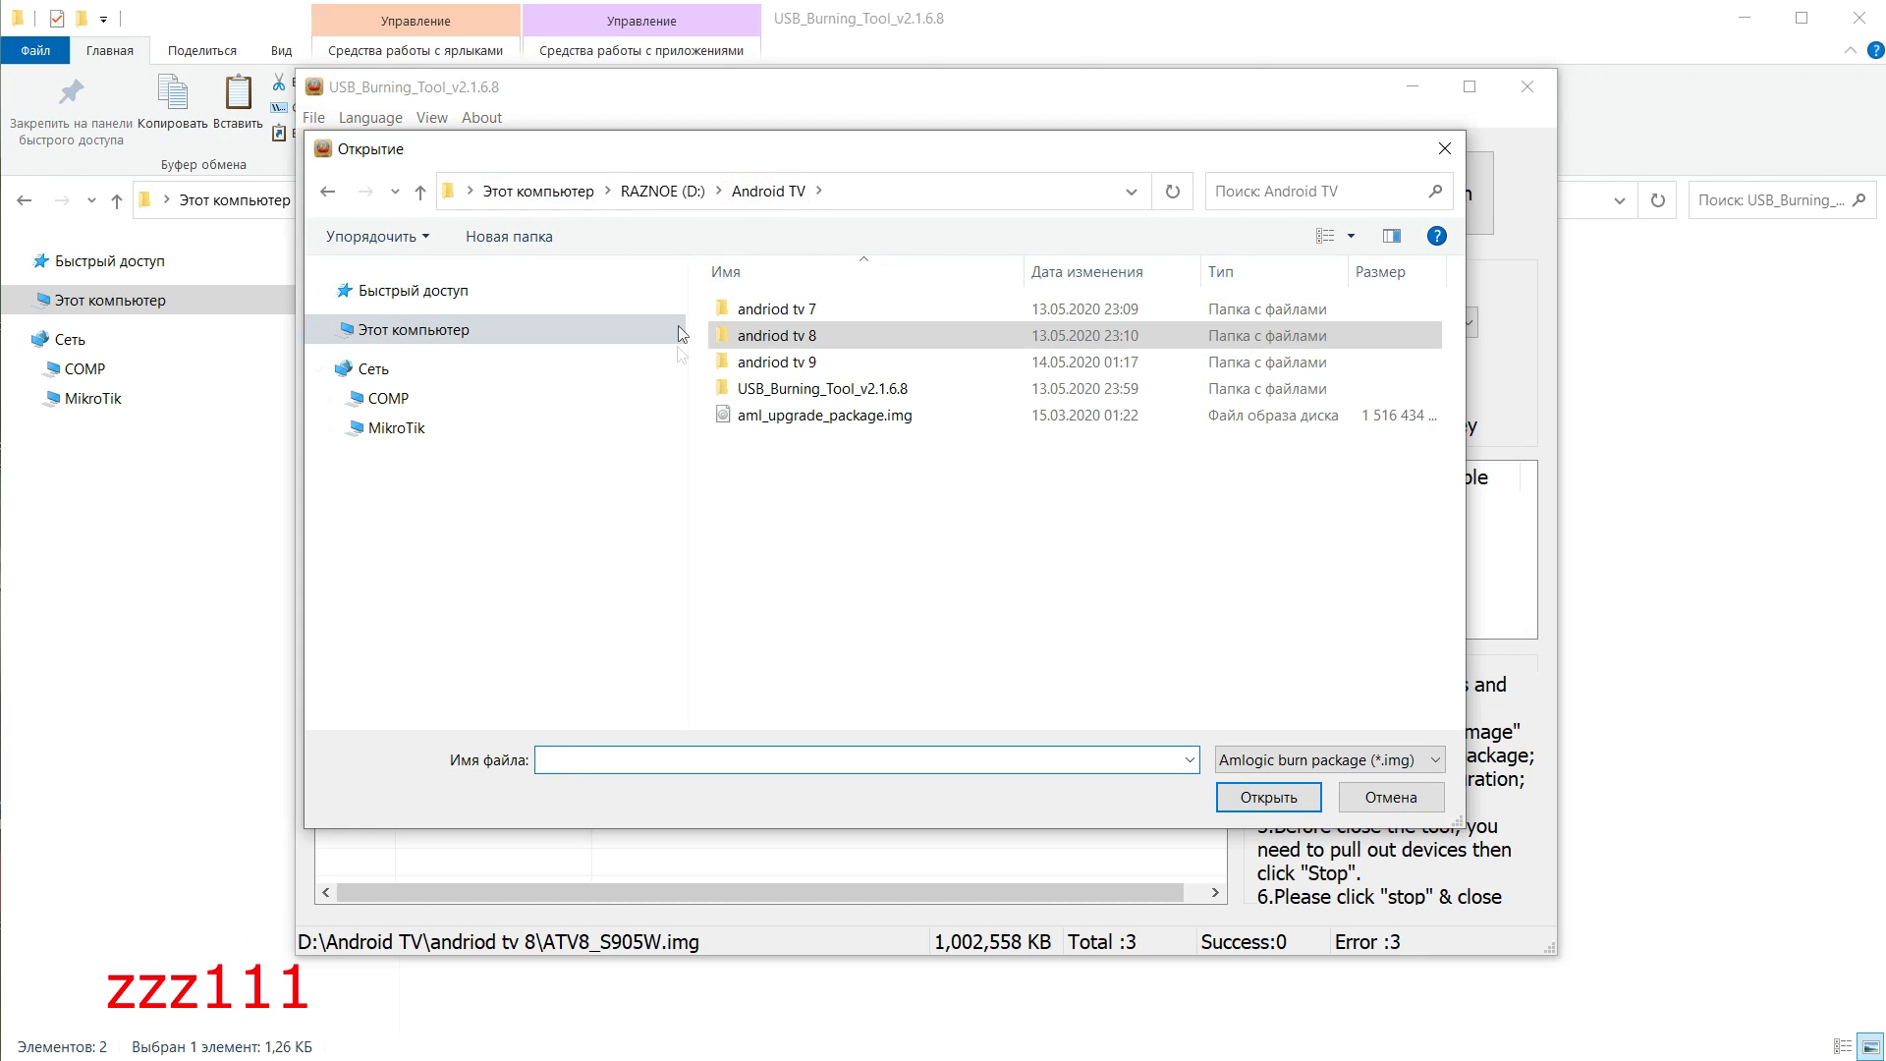
{"action": "double_click", "coordinate": [756, 363]}
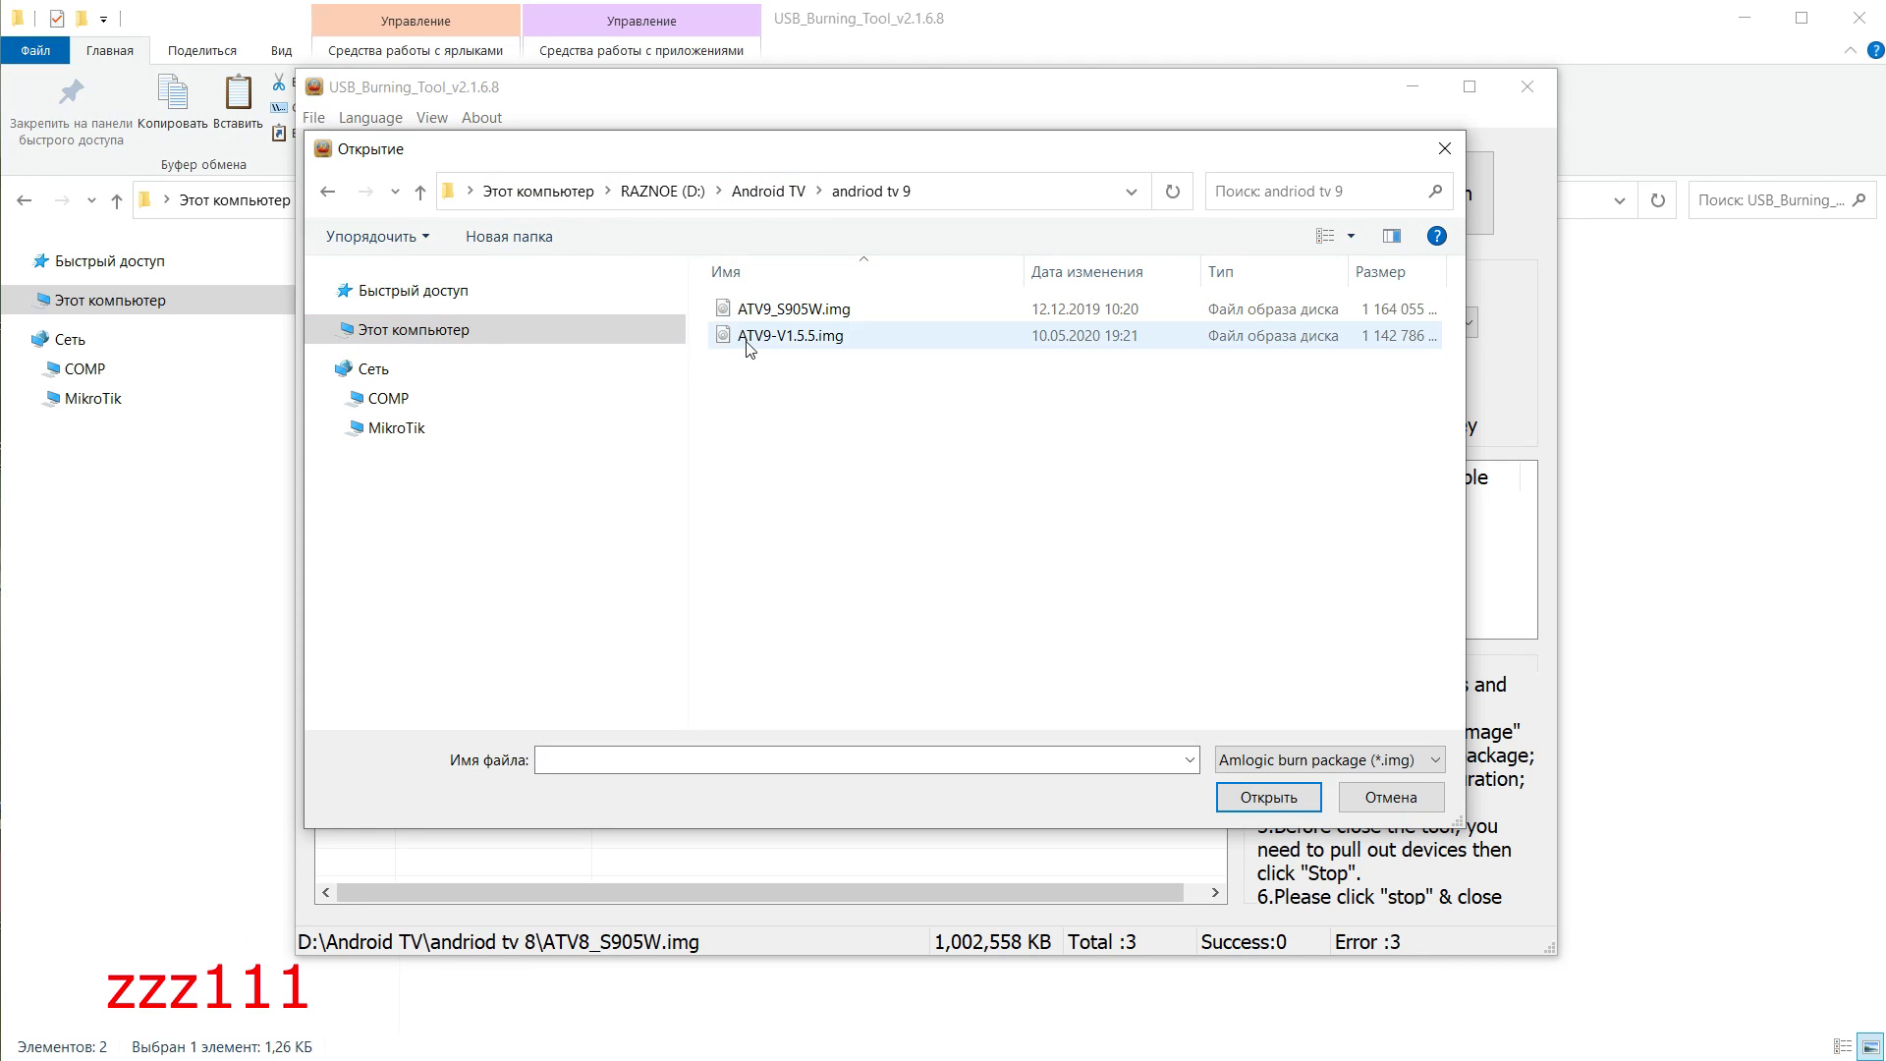
{"action": "left_click", "coordinate": [750, 340]}
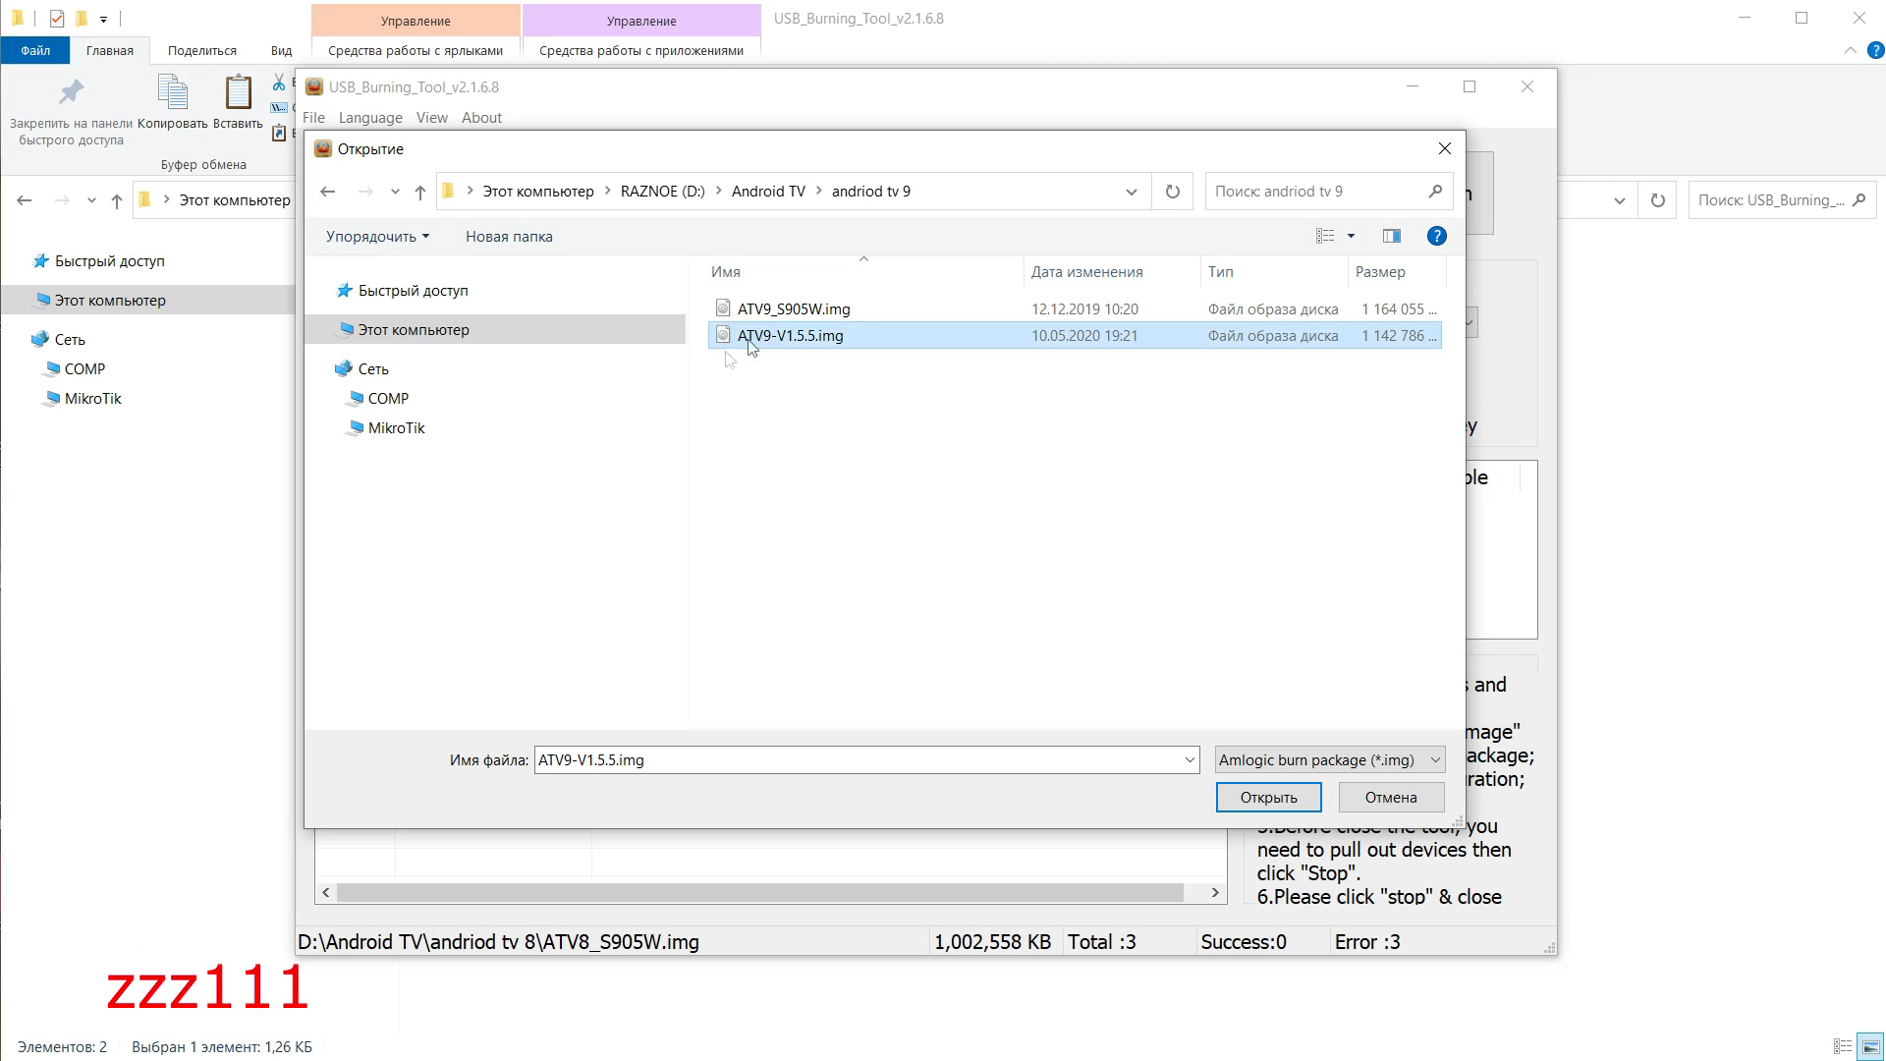
{"action": "left_click", "coordinate": [1253, 790]}
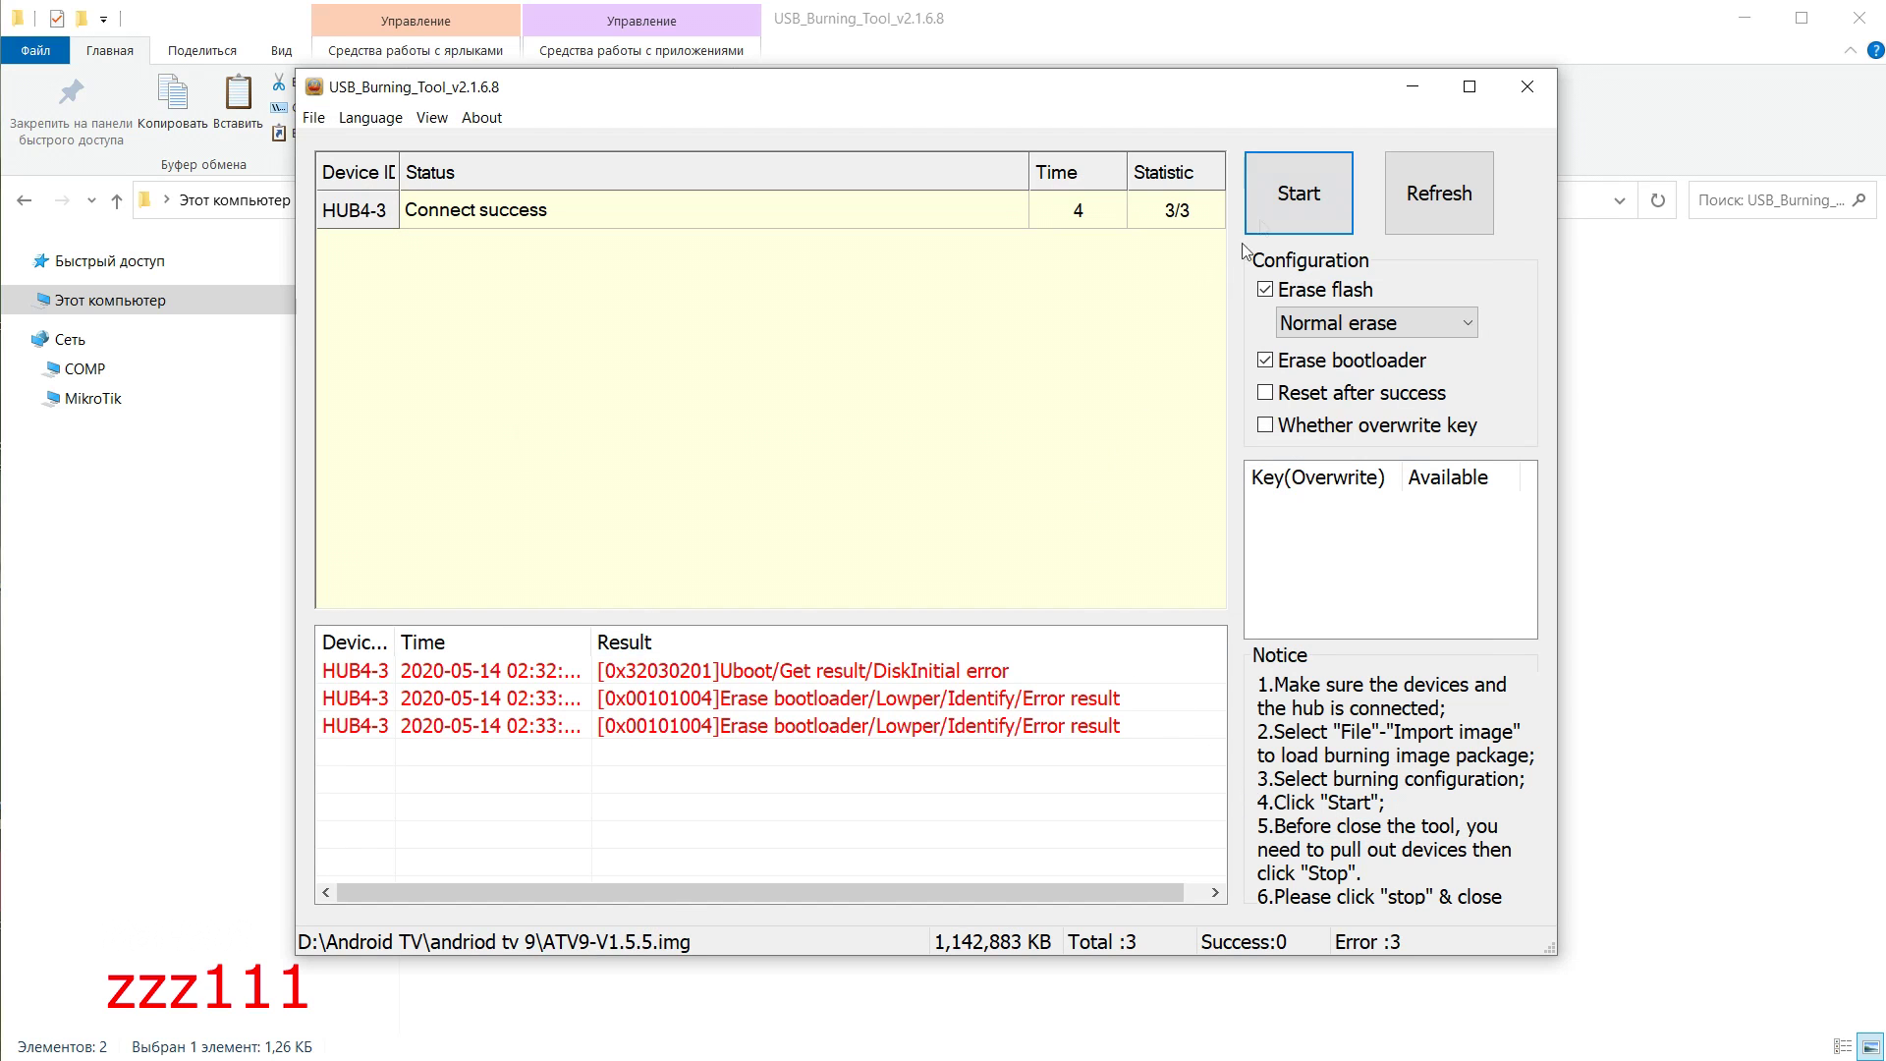
{"action": "left_click", "coordinate": [1307, 191]}
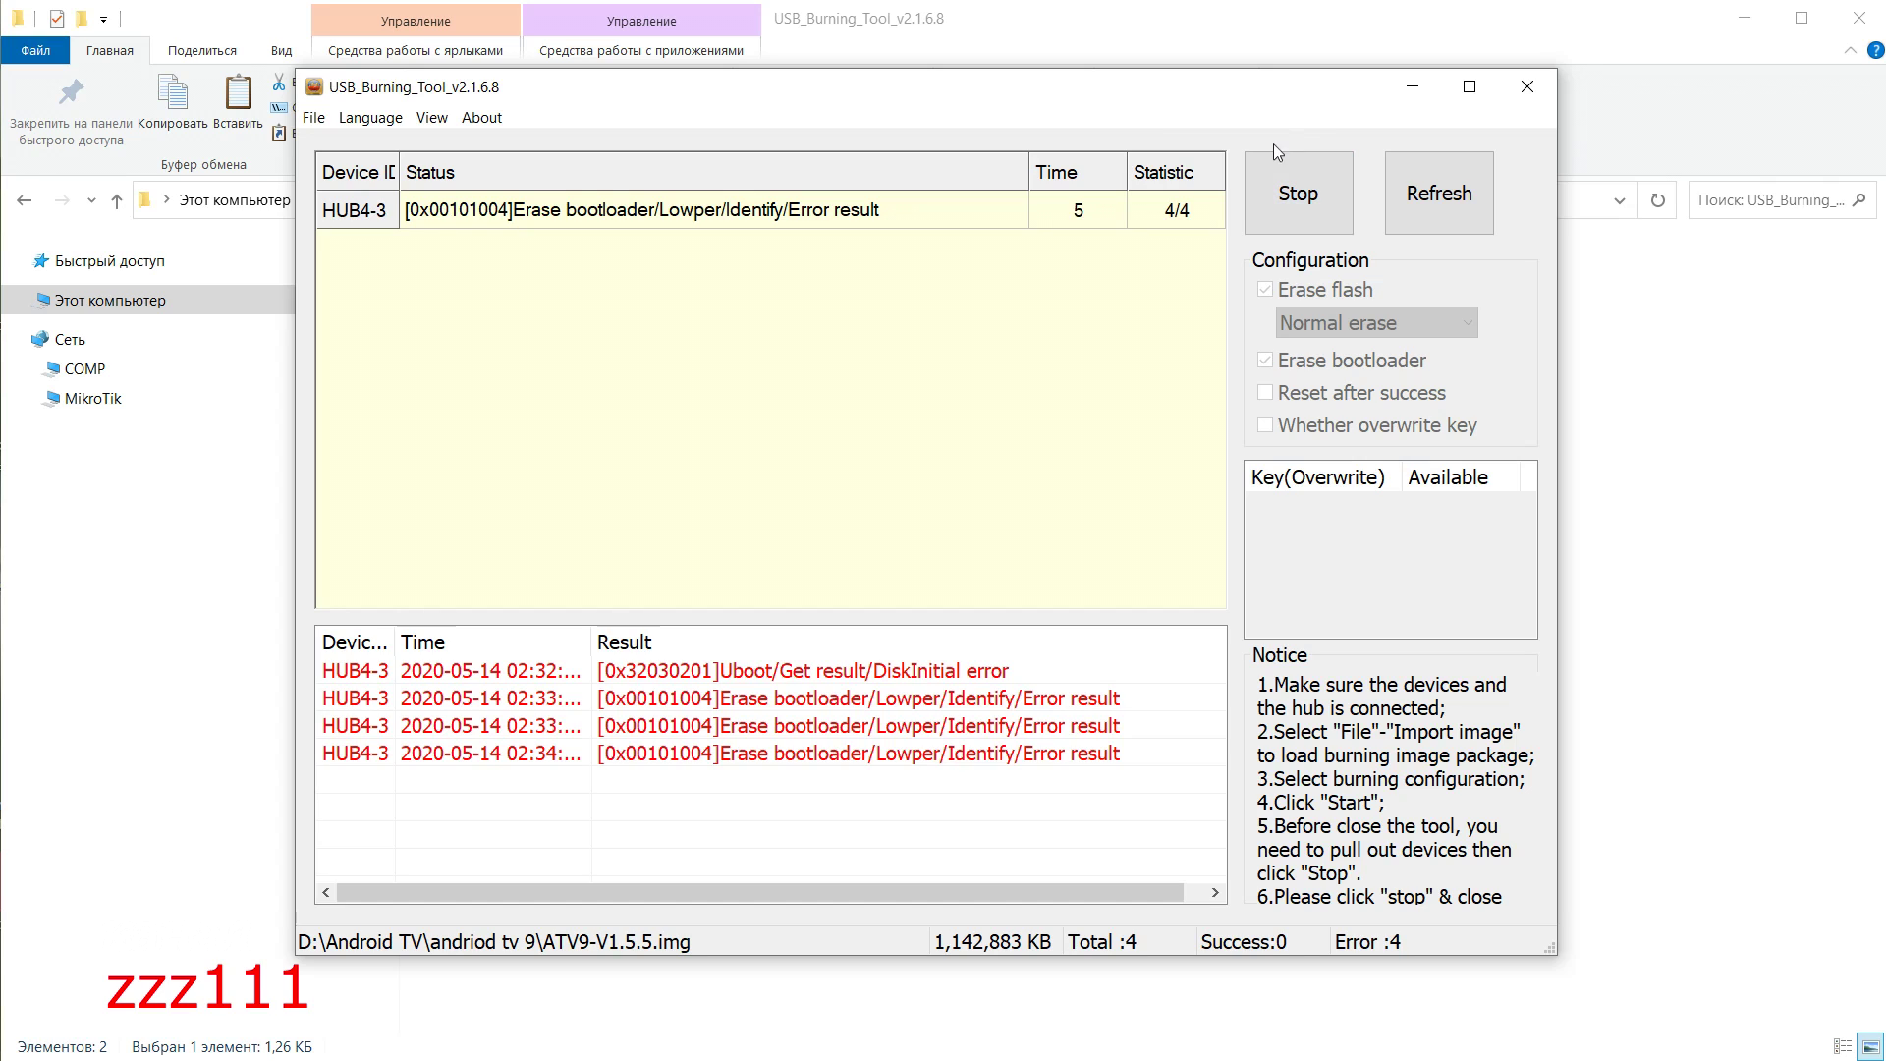
{"action": "left_click", "coordinate": [1297, 201]}
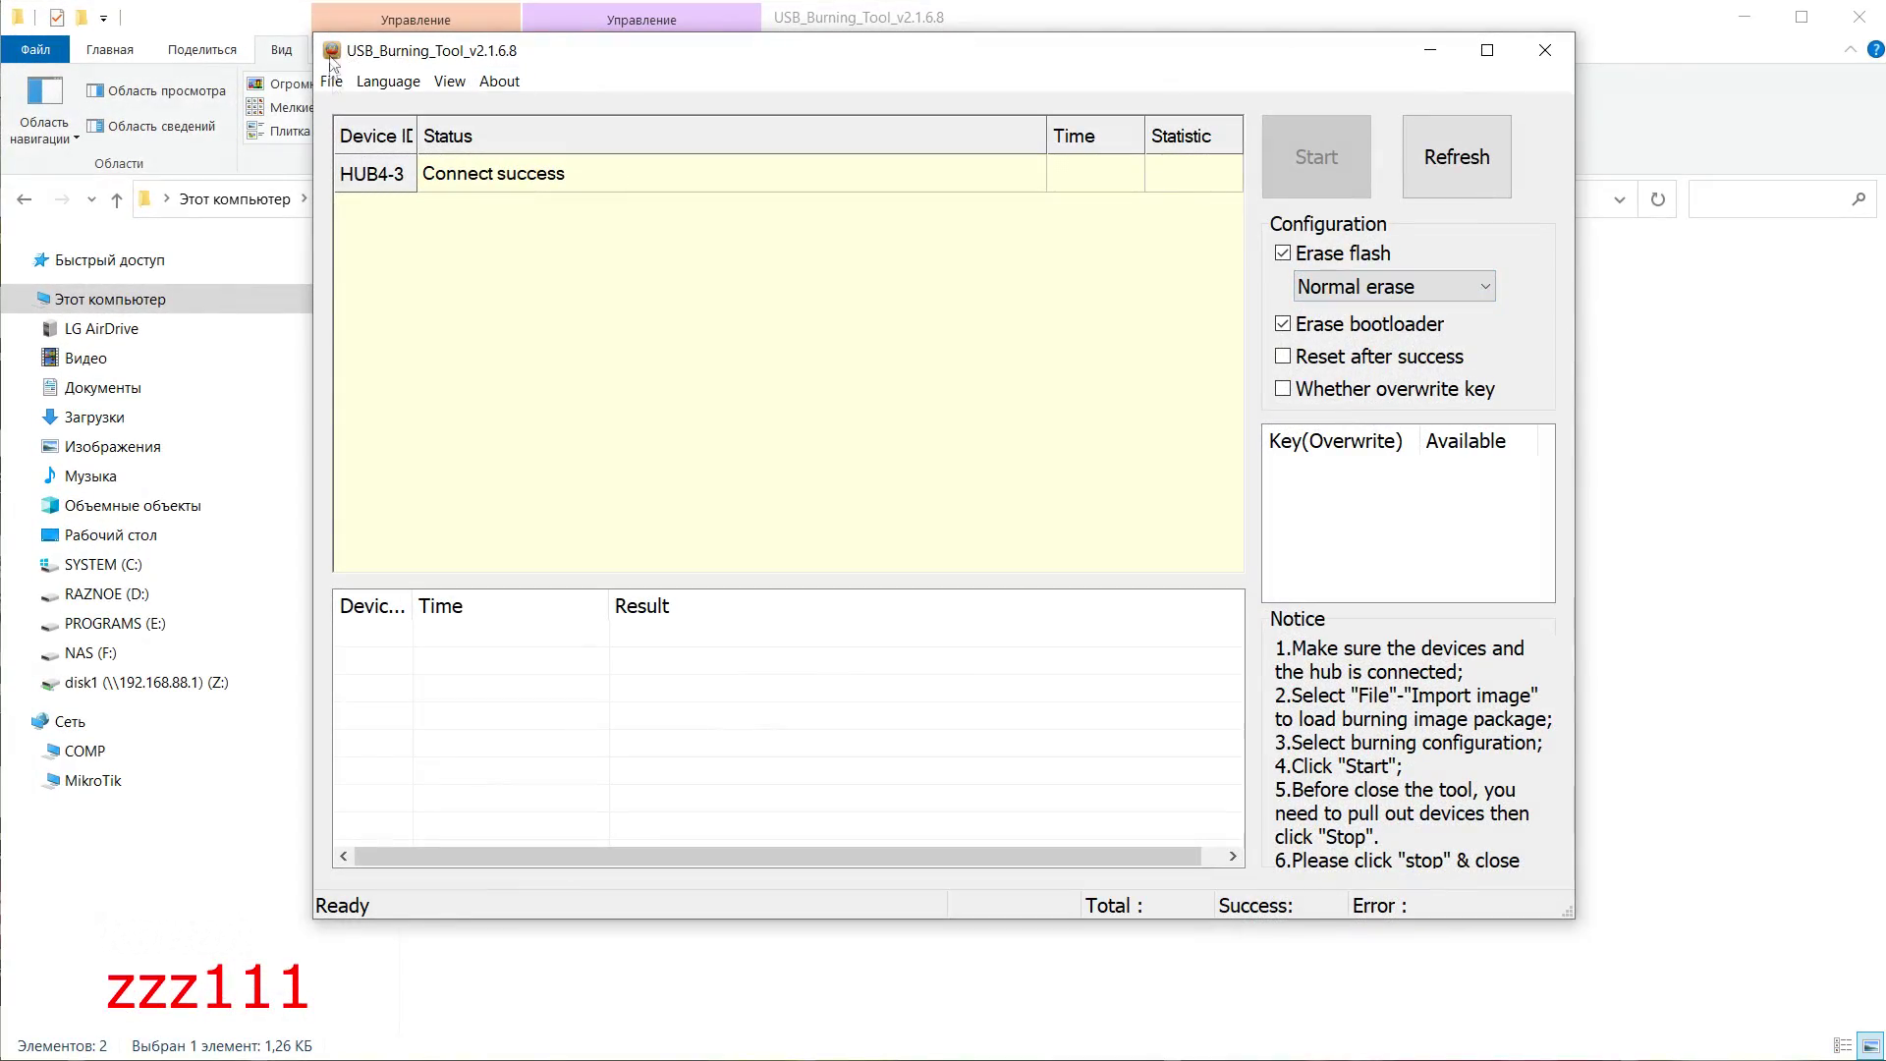
- Import the firmware image aml_upgrade_package.img from the Android TV folder on drive D
{"action": "left_click", "coordinate": [331, 80]}
{"action": "left_click", "coordinate": [385, 114]}
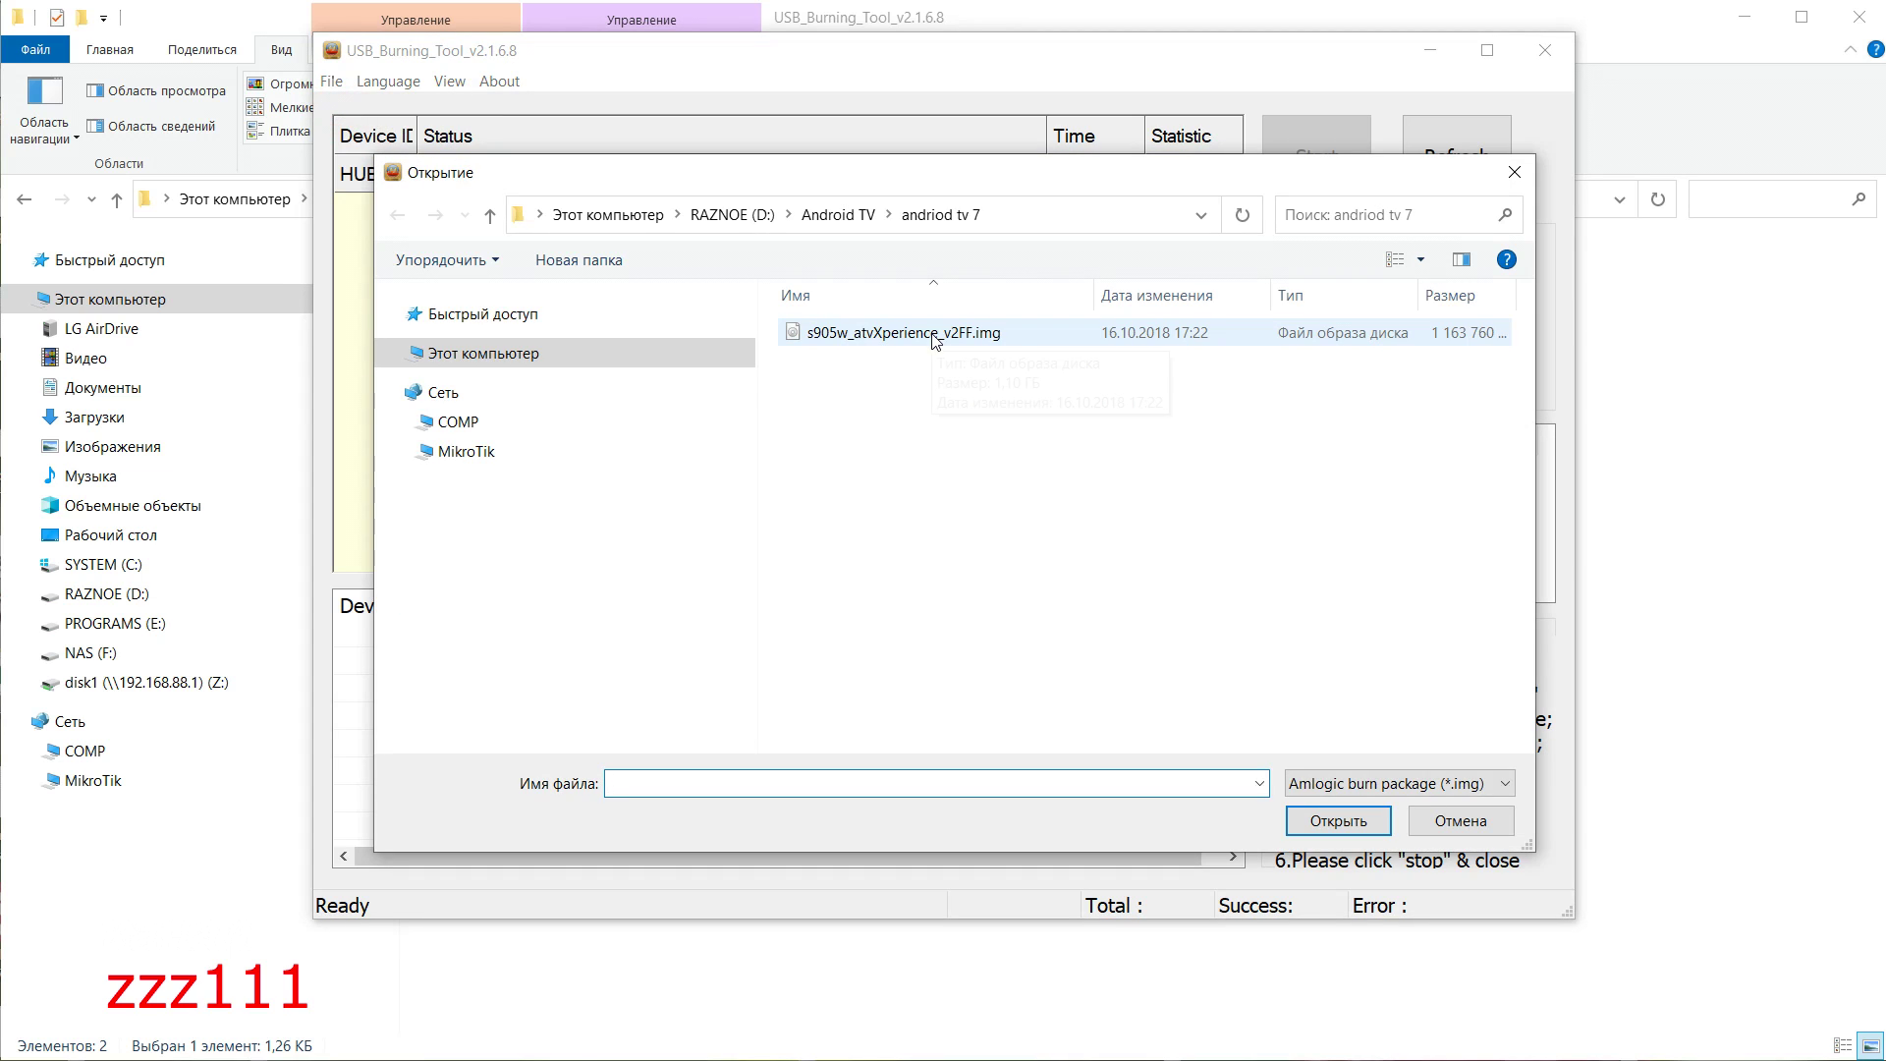
{"action": "left_click", "coordinate": [838, 214]}
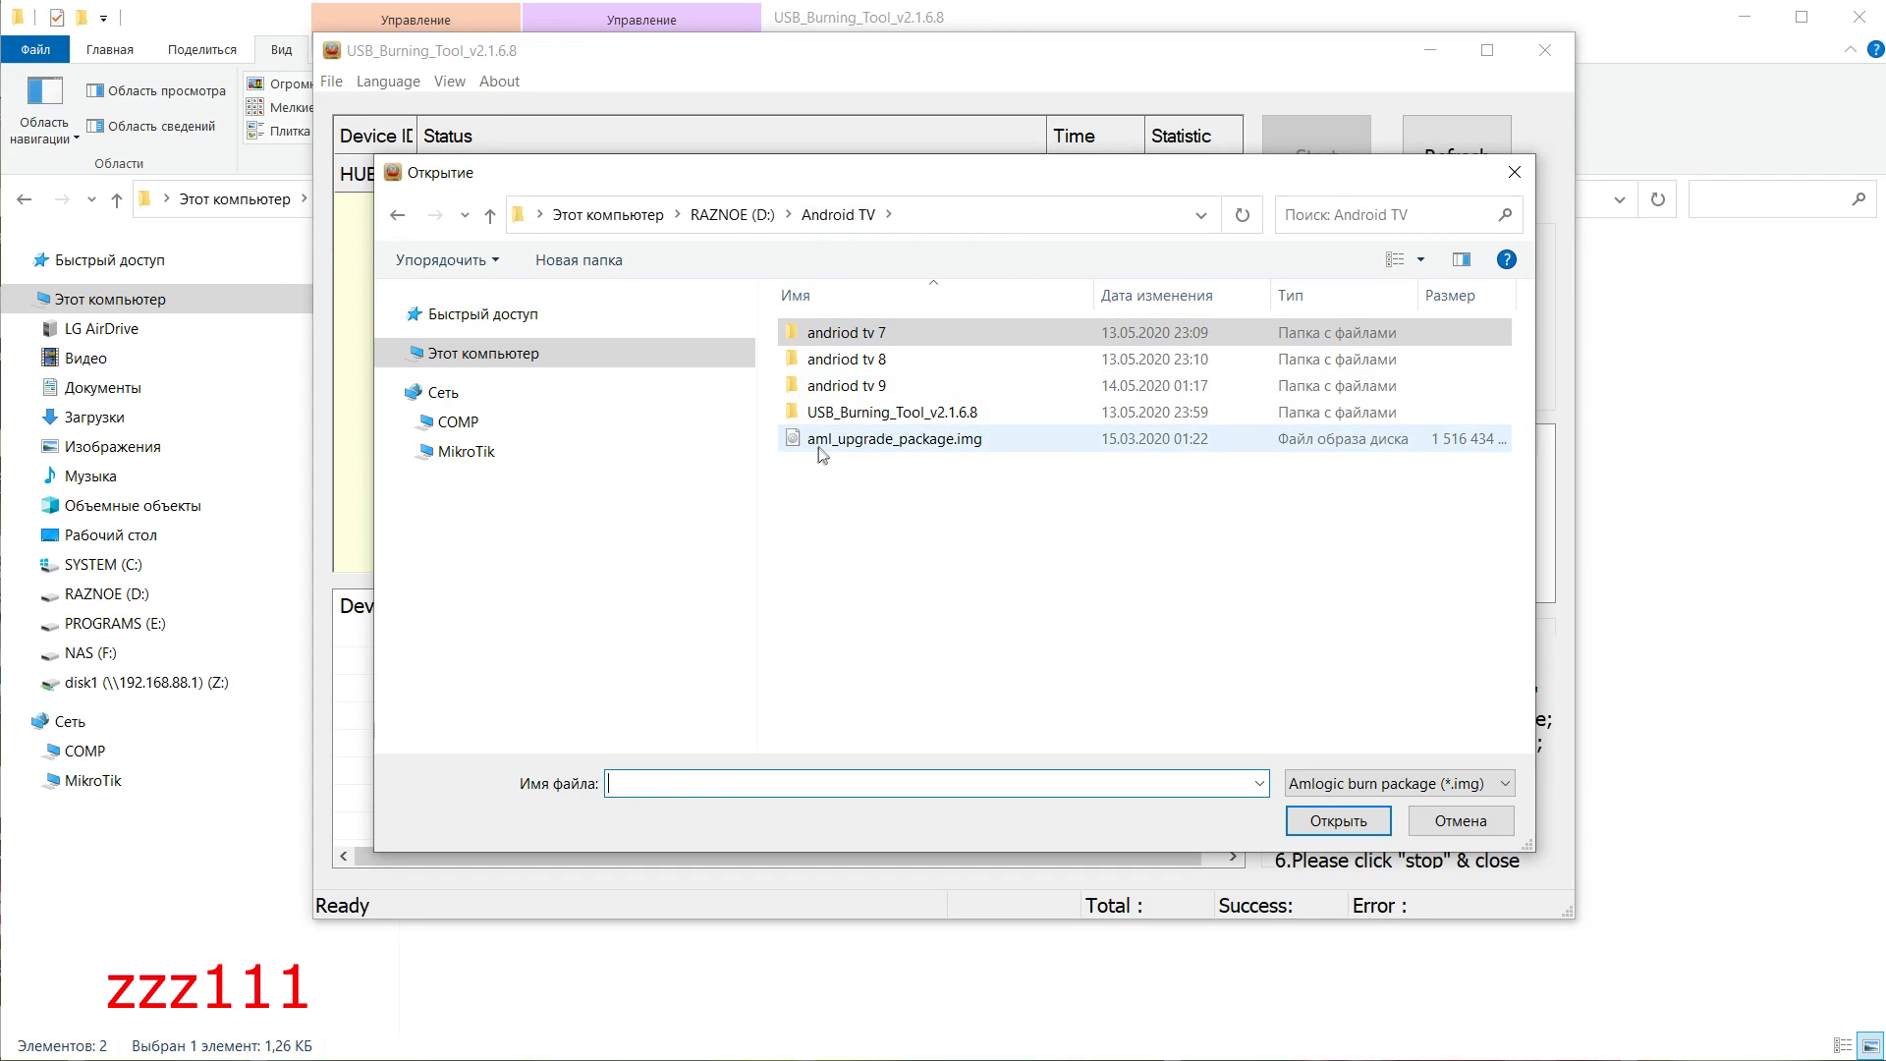
{"action": "left_click", "coordinate": [815, 442]}
{"action": "left_click", "coordinate": [1317, 824]}
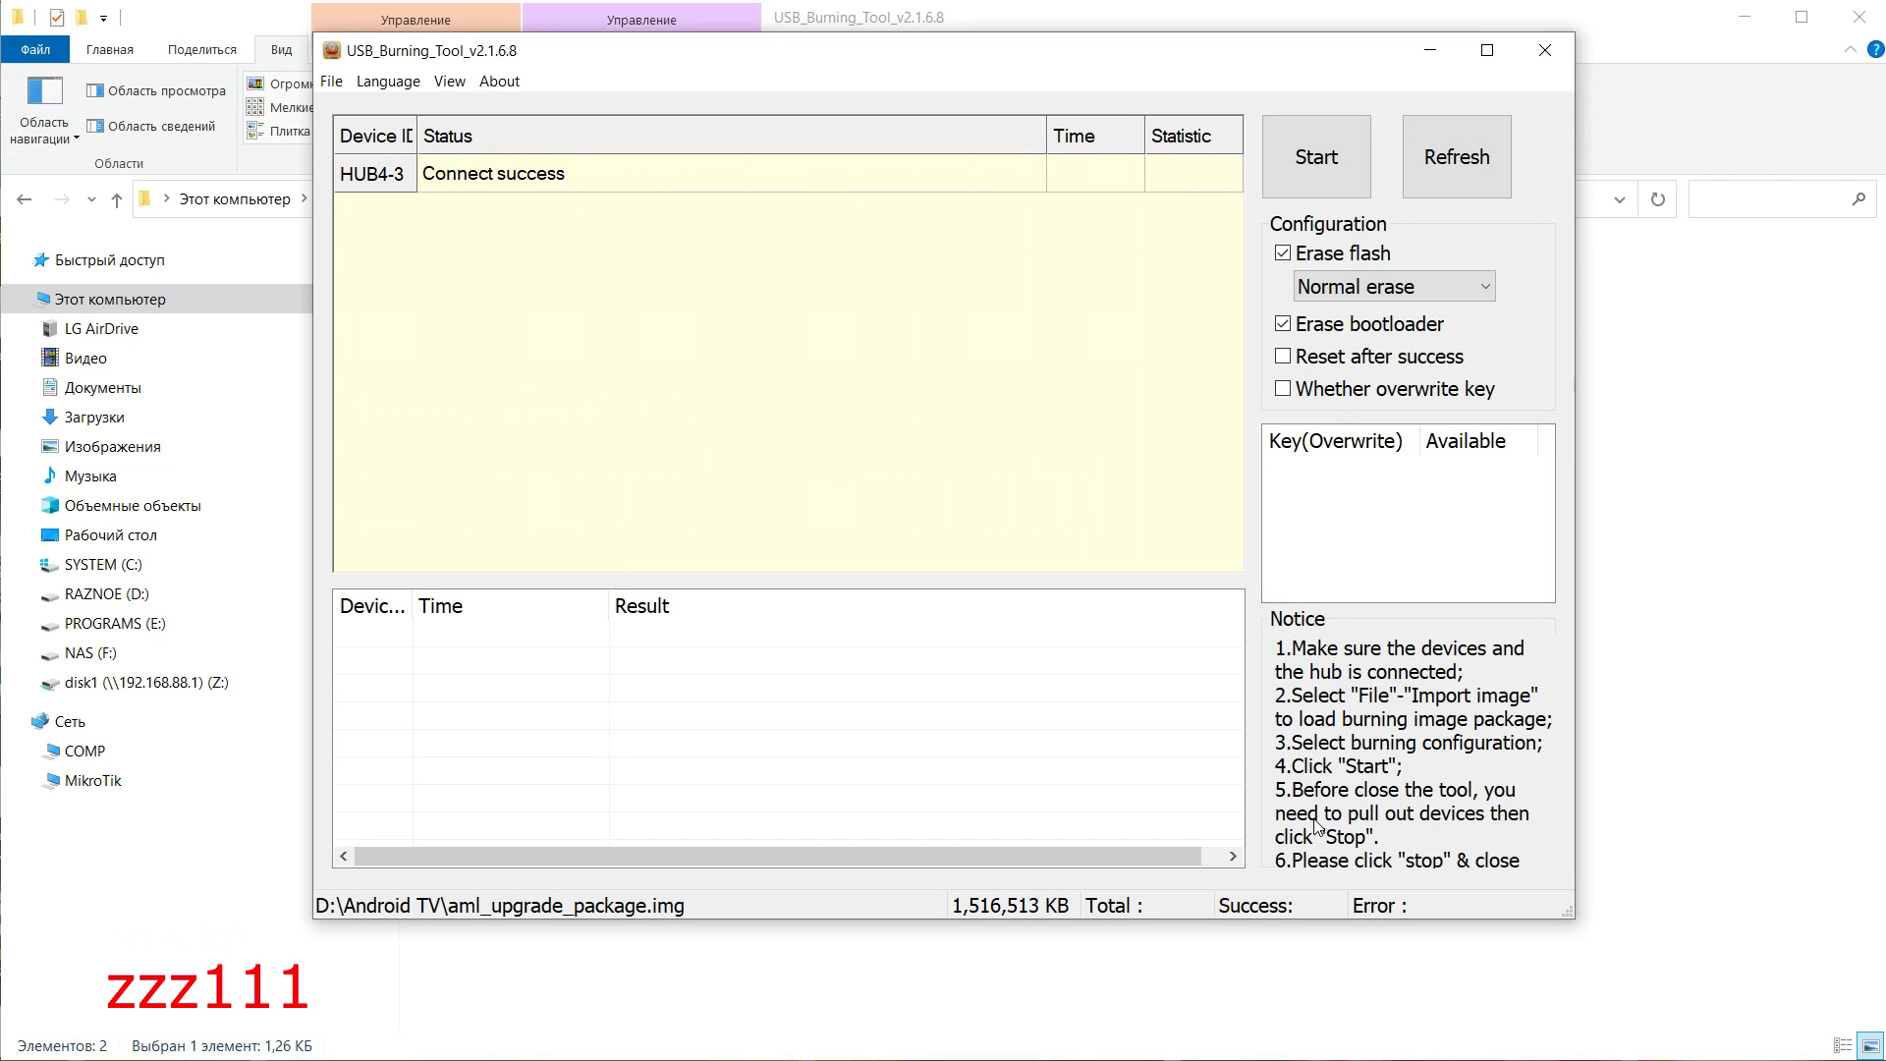
- Burn aml_upgrade_package.img to the device with normal flash erase and bootloader erase, stop the process when complete, and close the tool
{"action": "left_click", "coordinate": [1308, 186]}
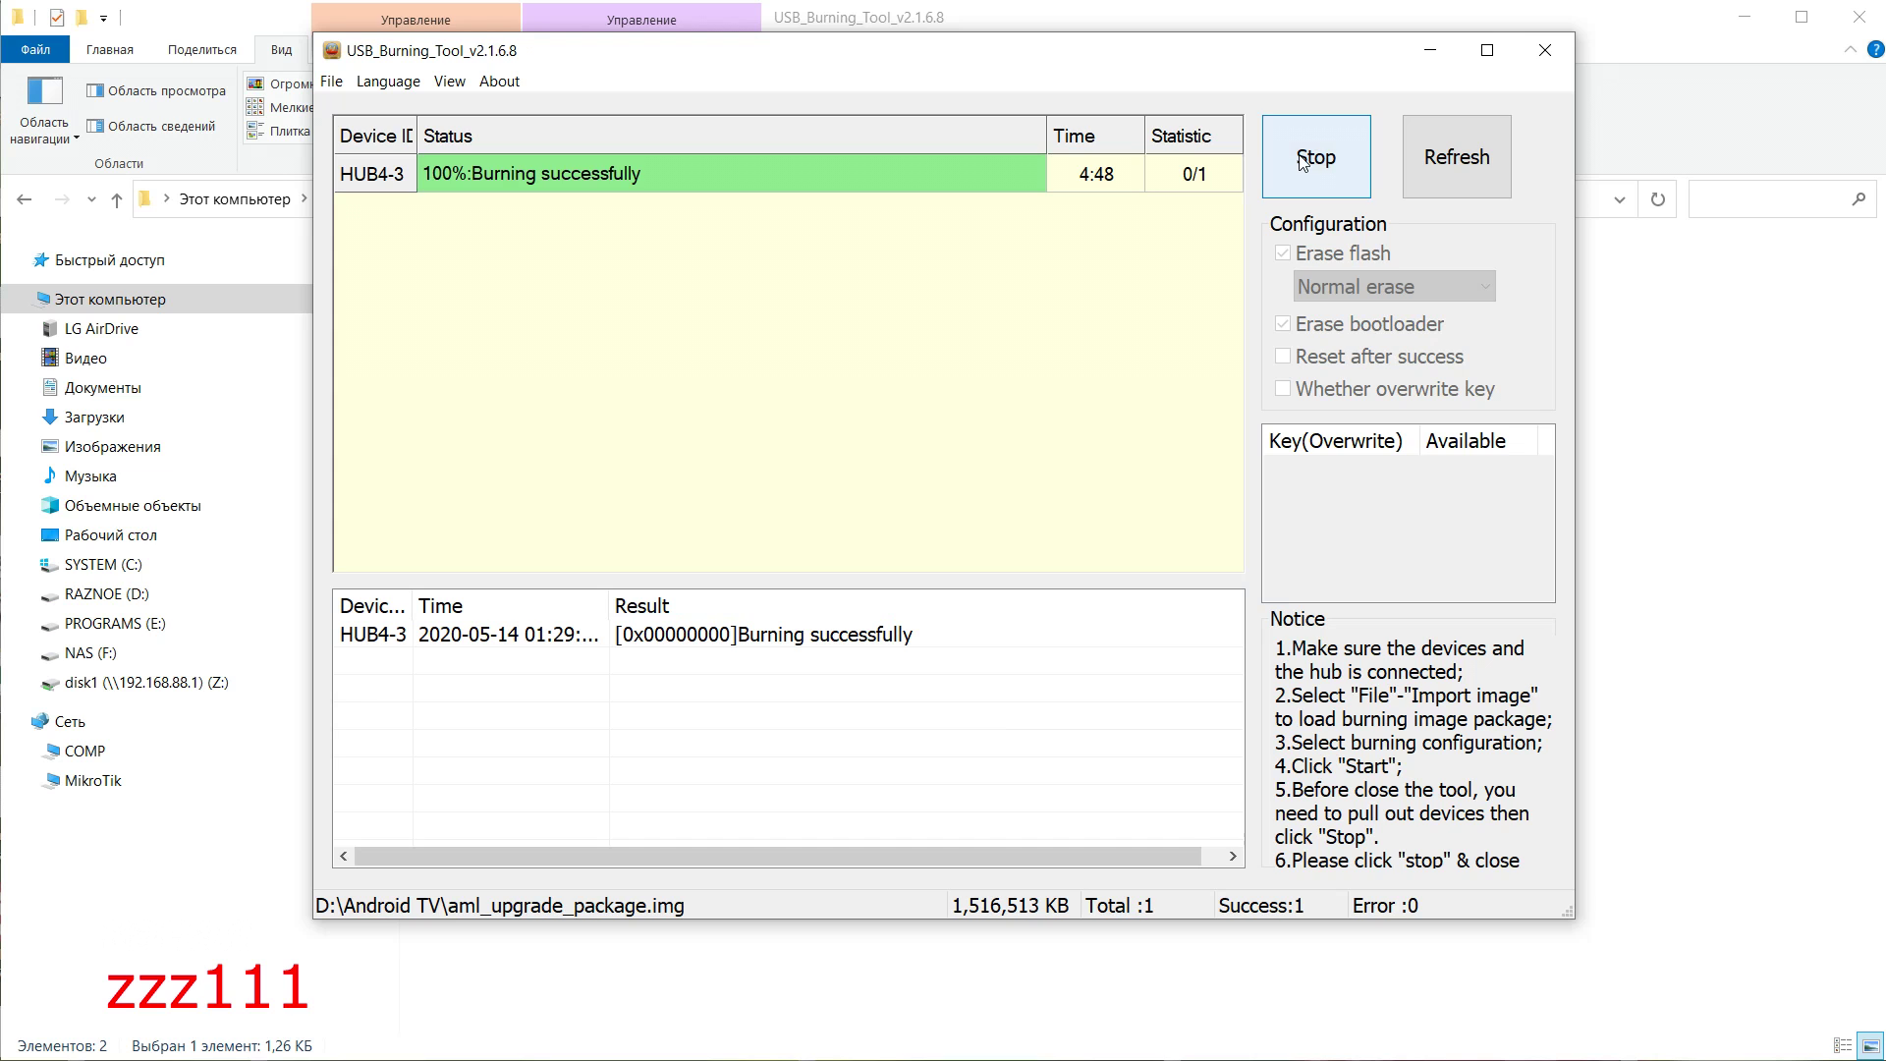
{"action": "left_click", "coordinate": [1300, 162]}
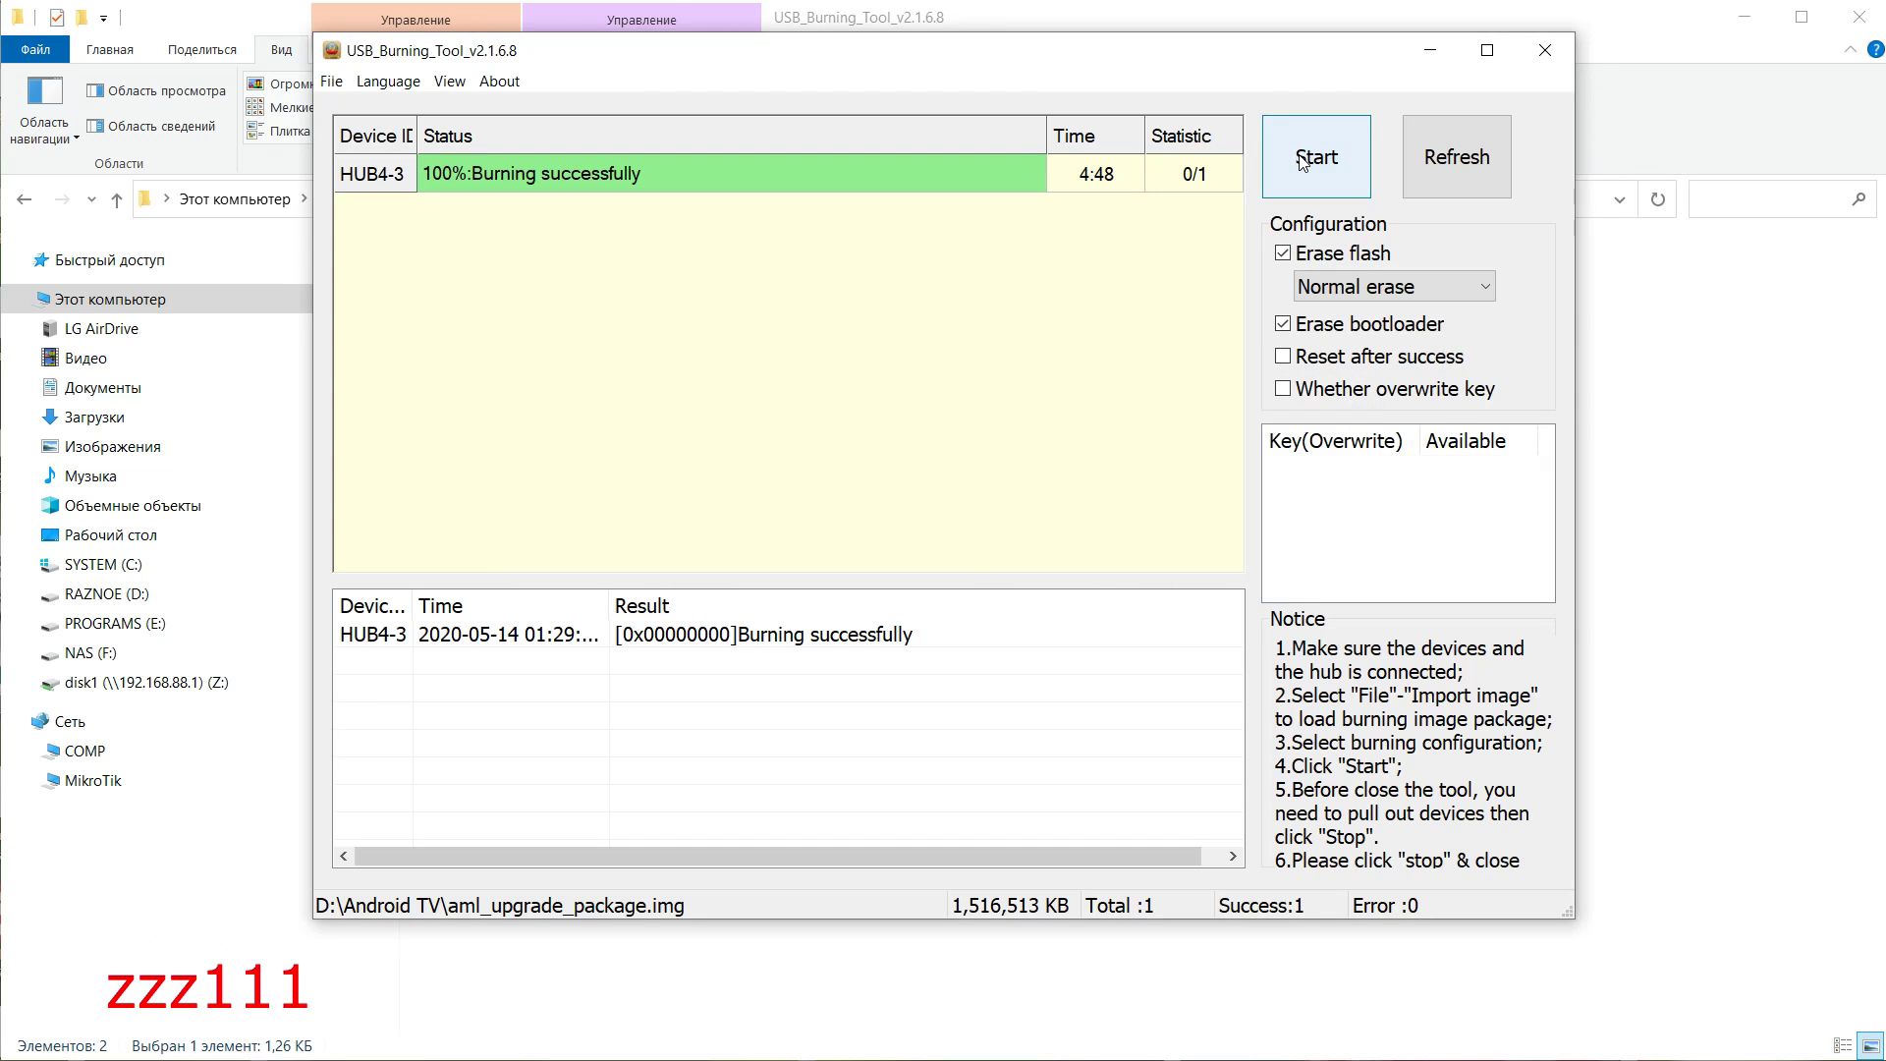
{"action": "left_click", "coordinate": [1540, 51]}
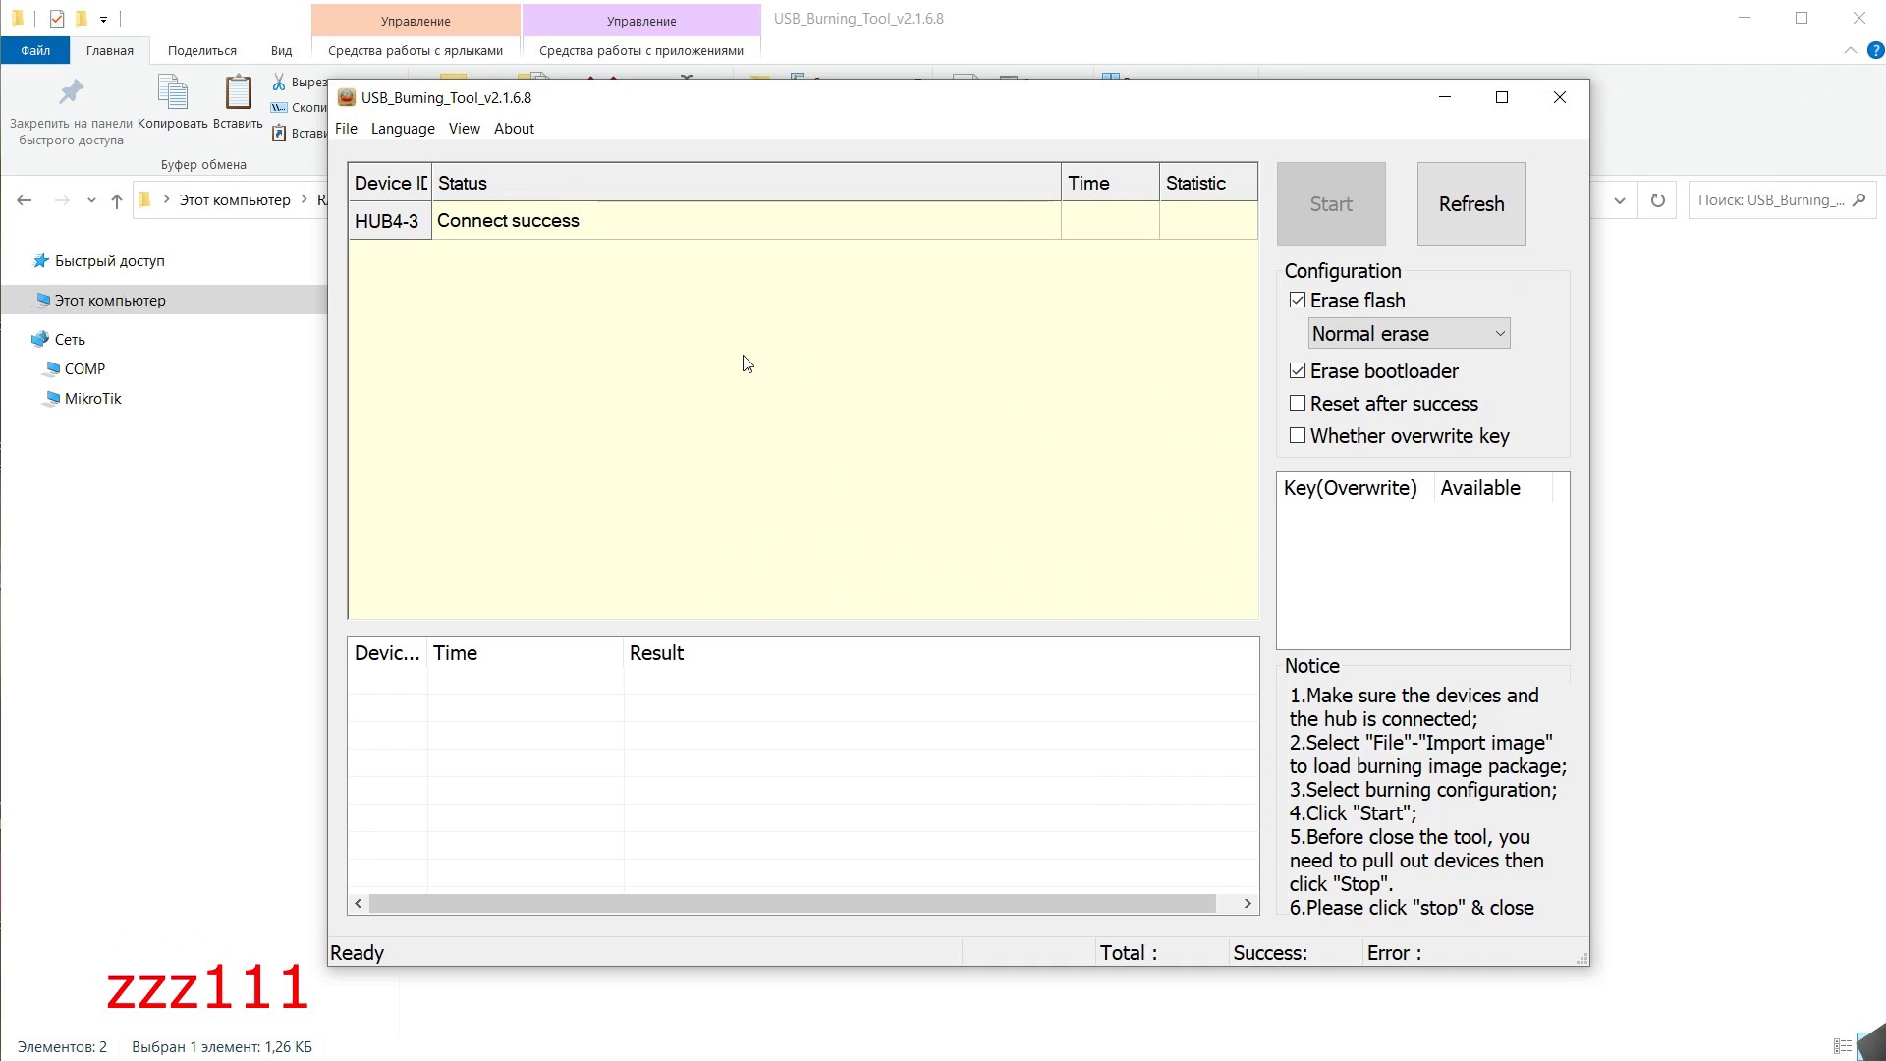
- Import the firmware image ATV9-V1.5.5.img from the andriod tv 9 folder
{"action": "left_click", "coordinate": [346, 128]}
{"action": "left_click", "coordinate": [353, 157]}
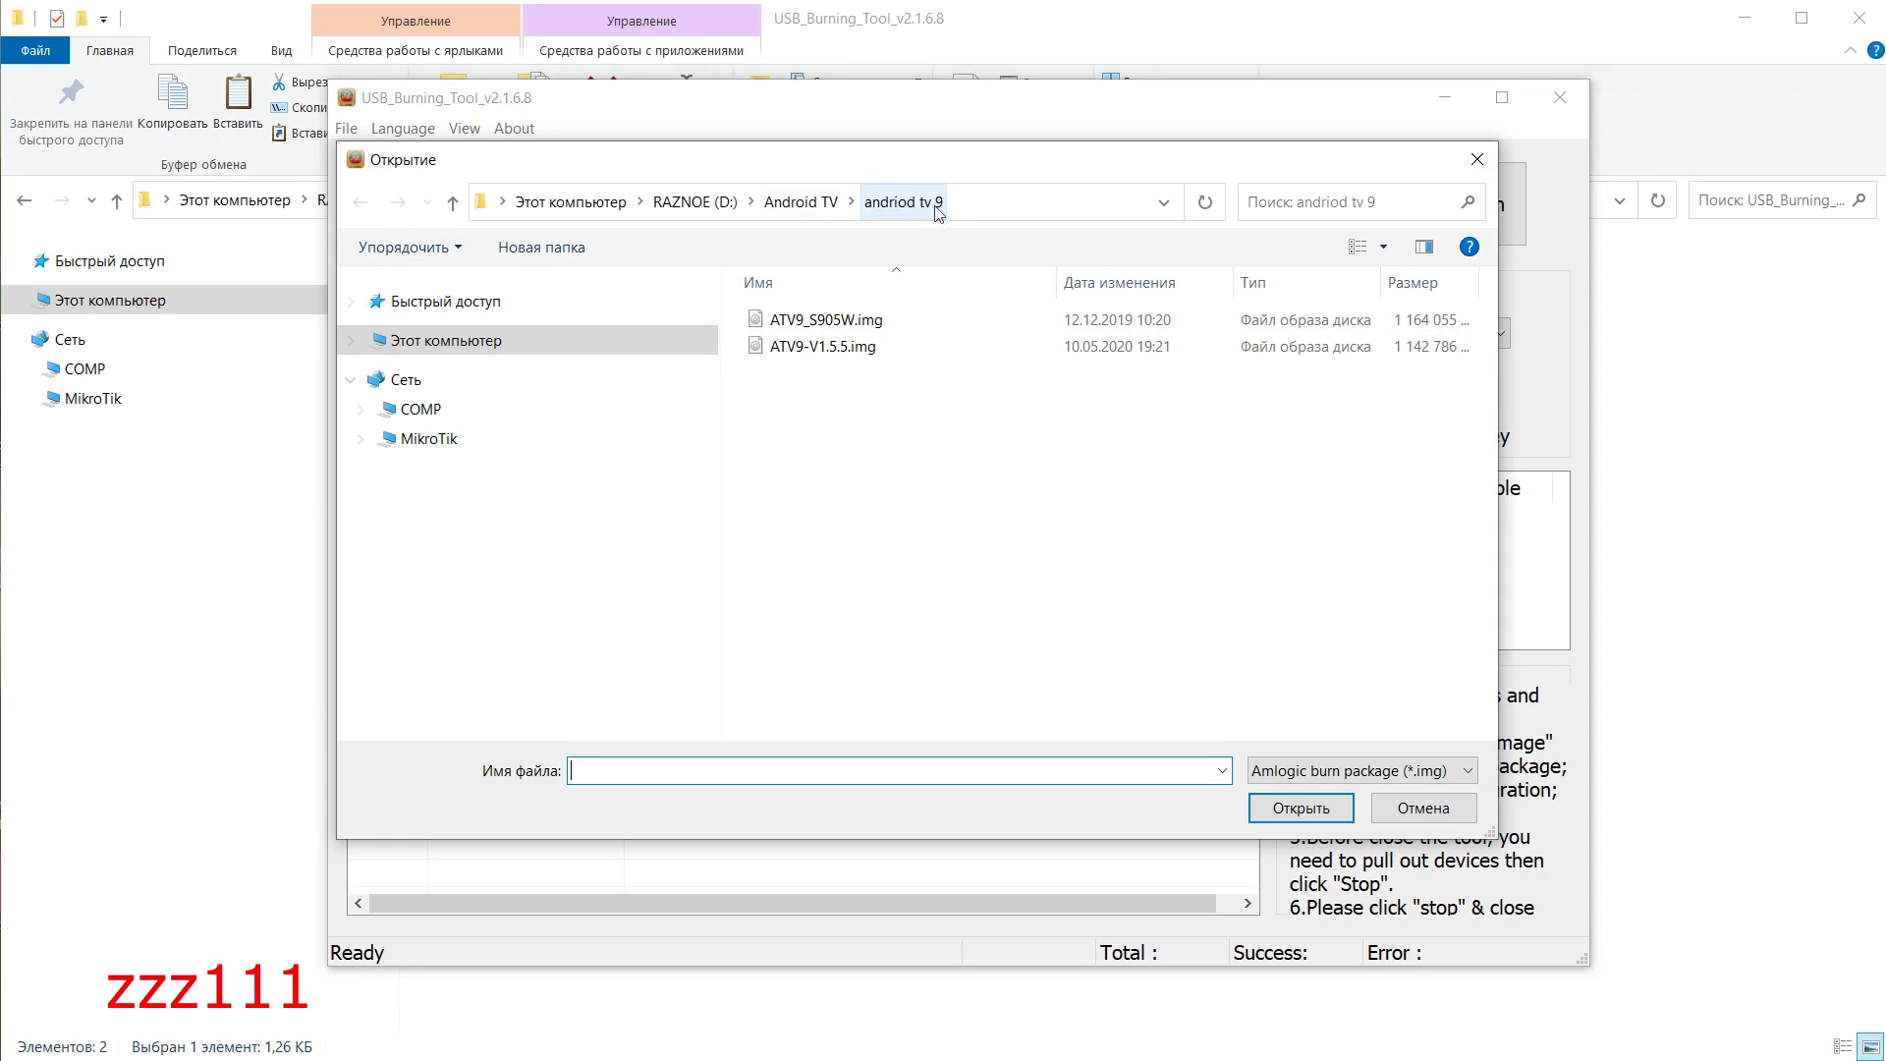
{"action": "left_click", "coordinate": [815, 347]}
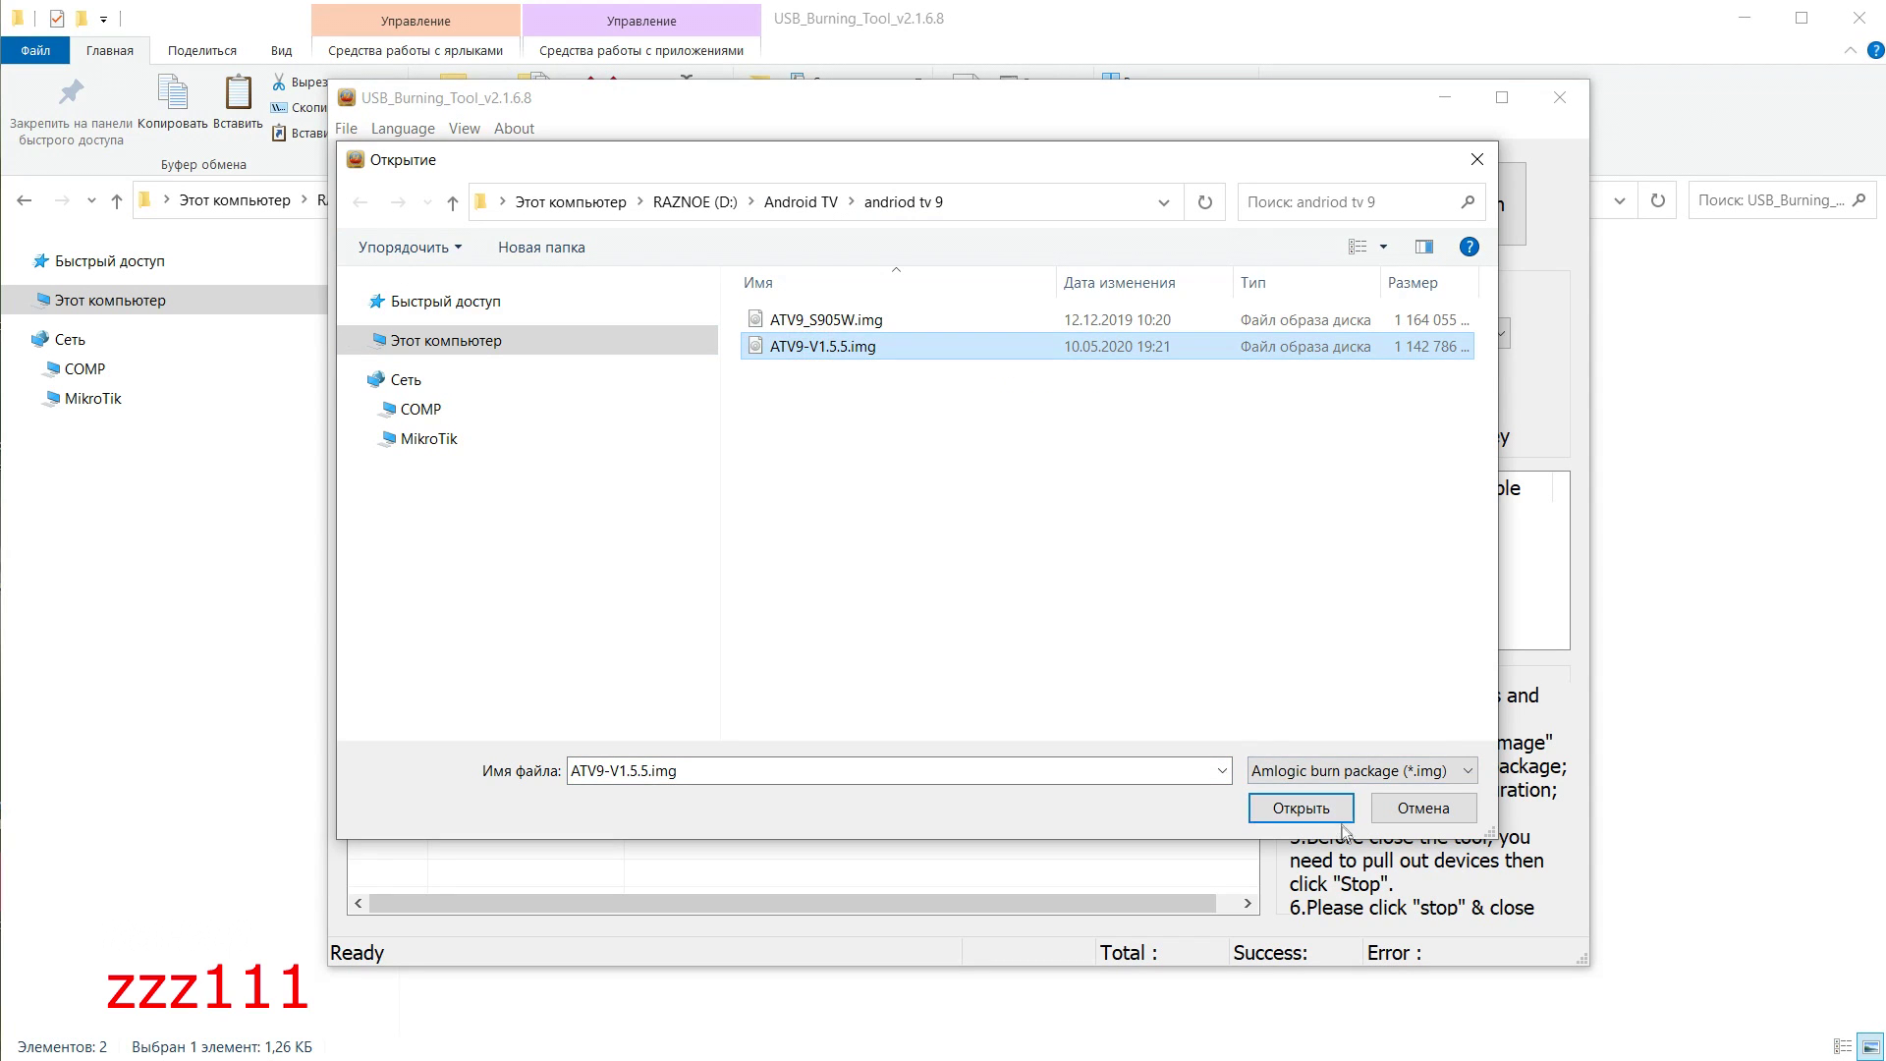
{"action": "left_click", "coordinate": [1307, 806]}
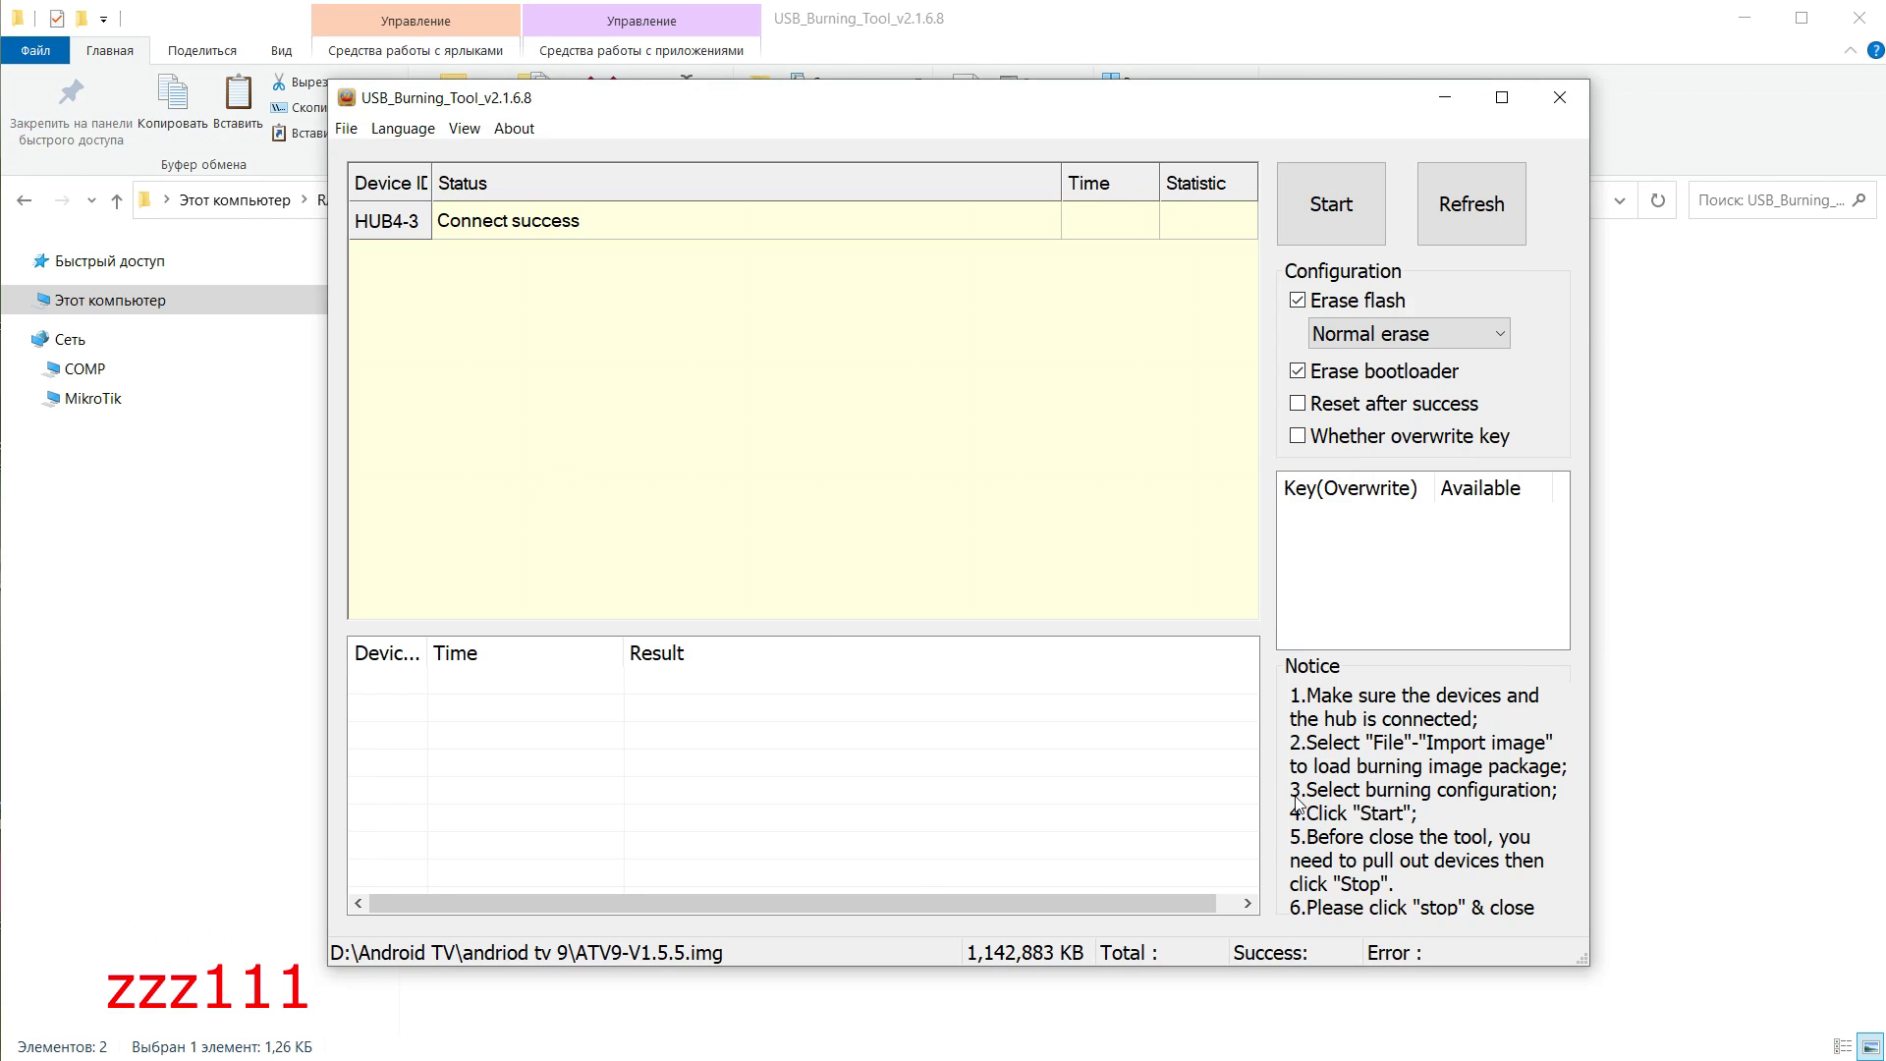
- Burn ATV9-V1.5.5.img to the device, widen the result log's Time column to read the full timestamp, and stop the finished process
{"action": "left_click", "coordinate": [1330, 201]}
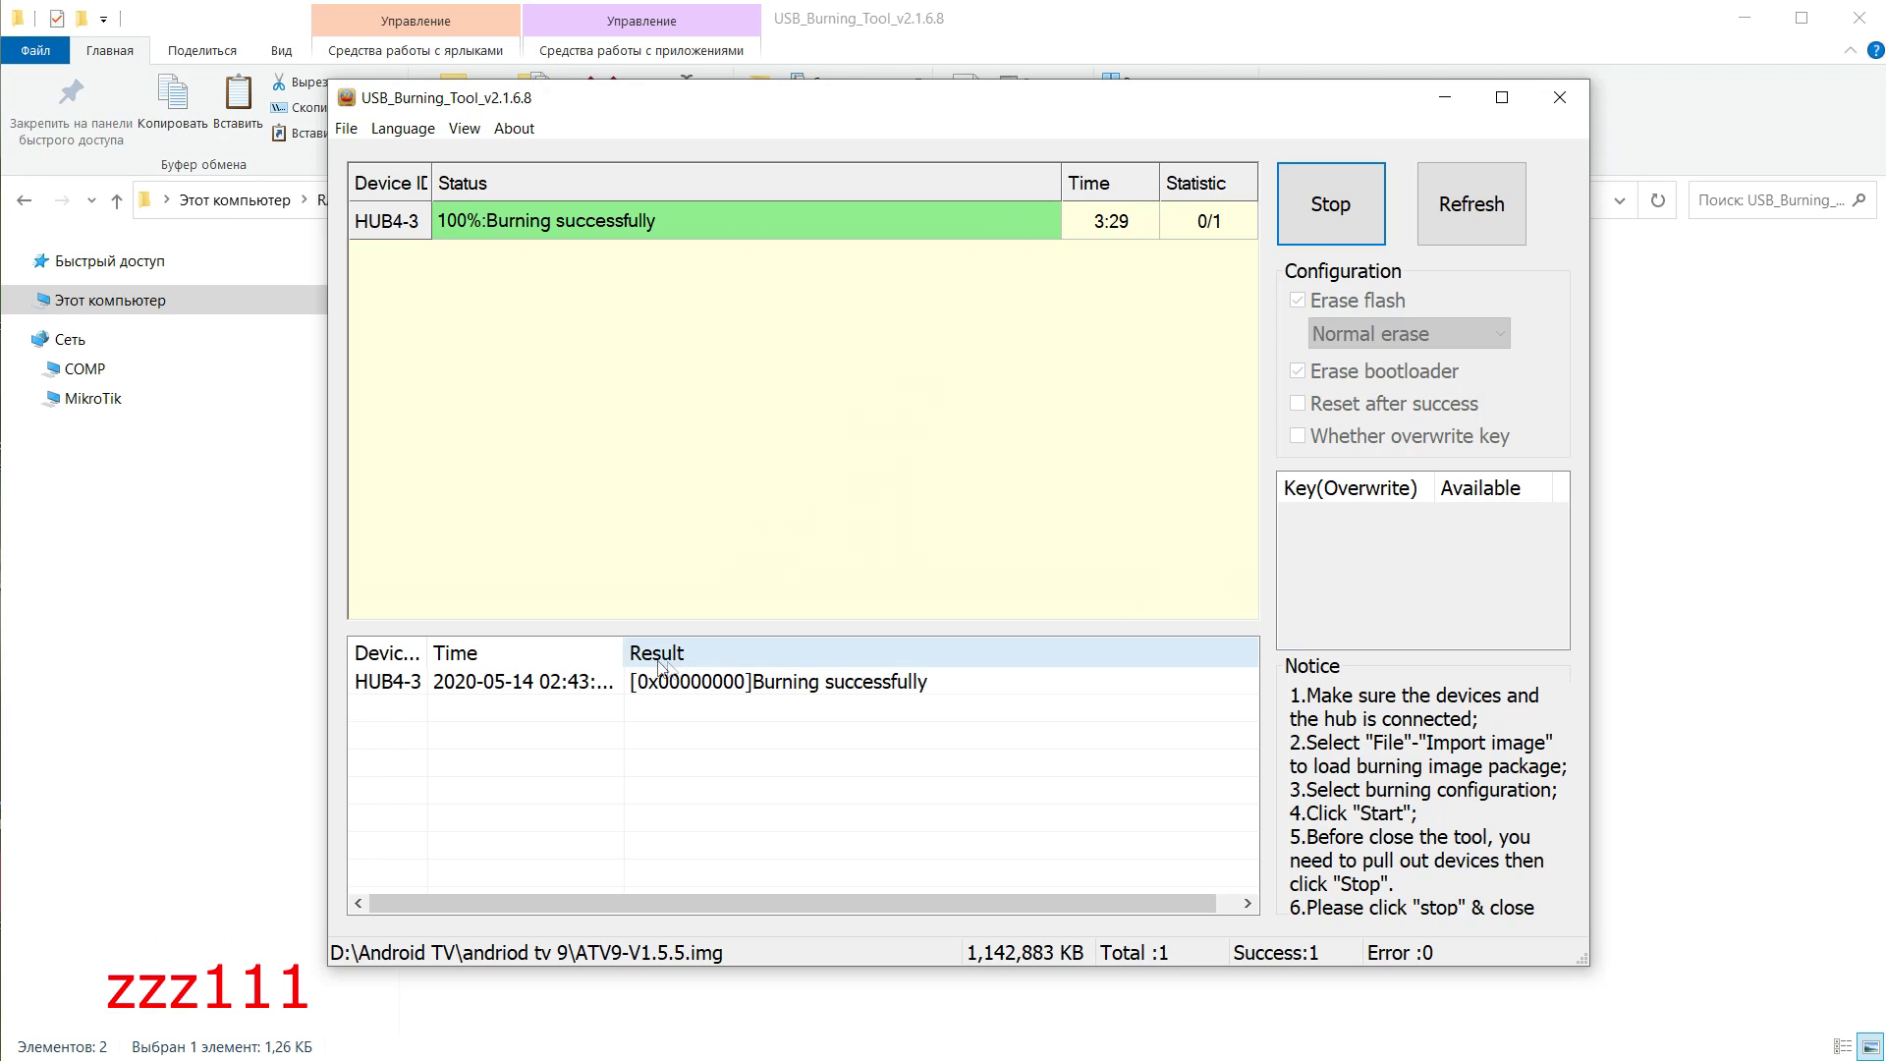
{"action": "left_click_drag", "start_coordinate": [626, 652], "coordinate": [708, 654]}
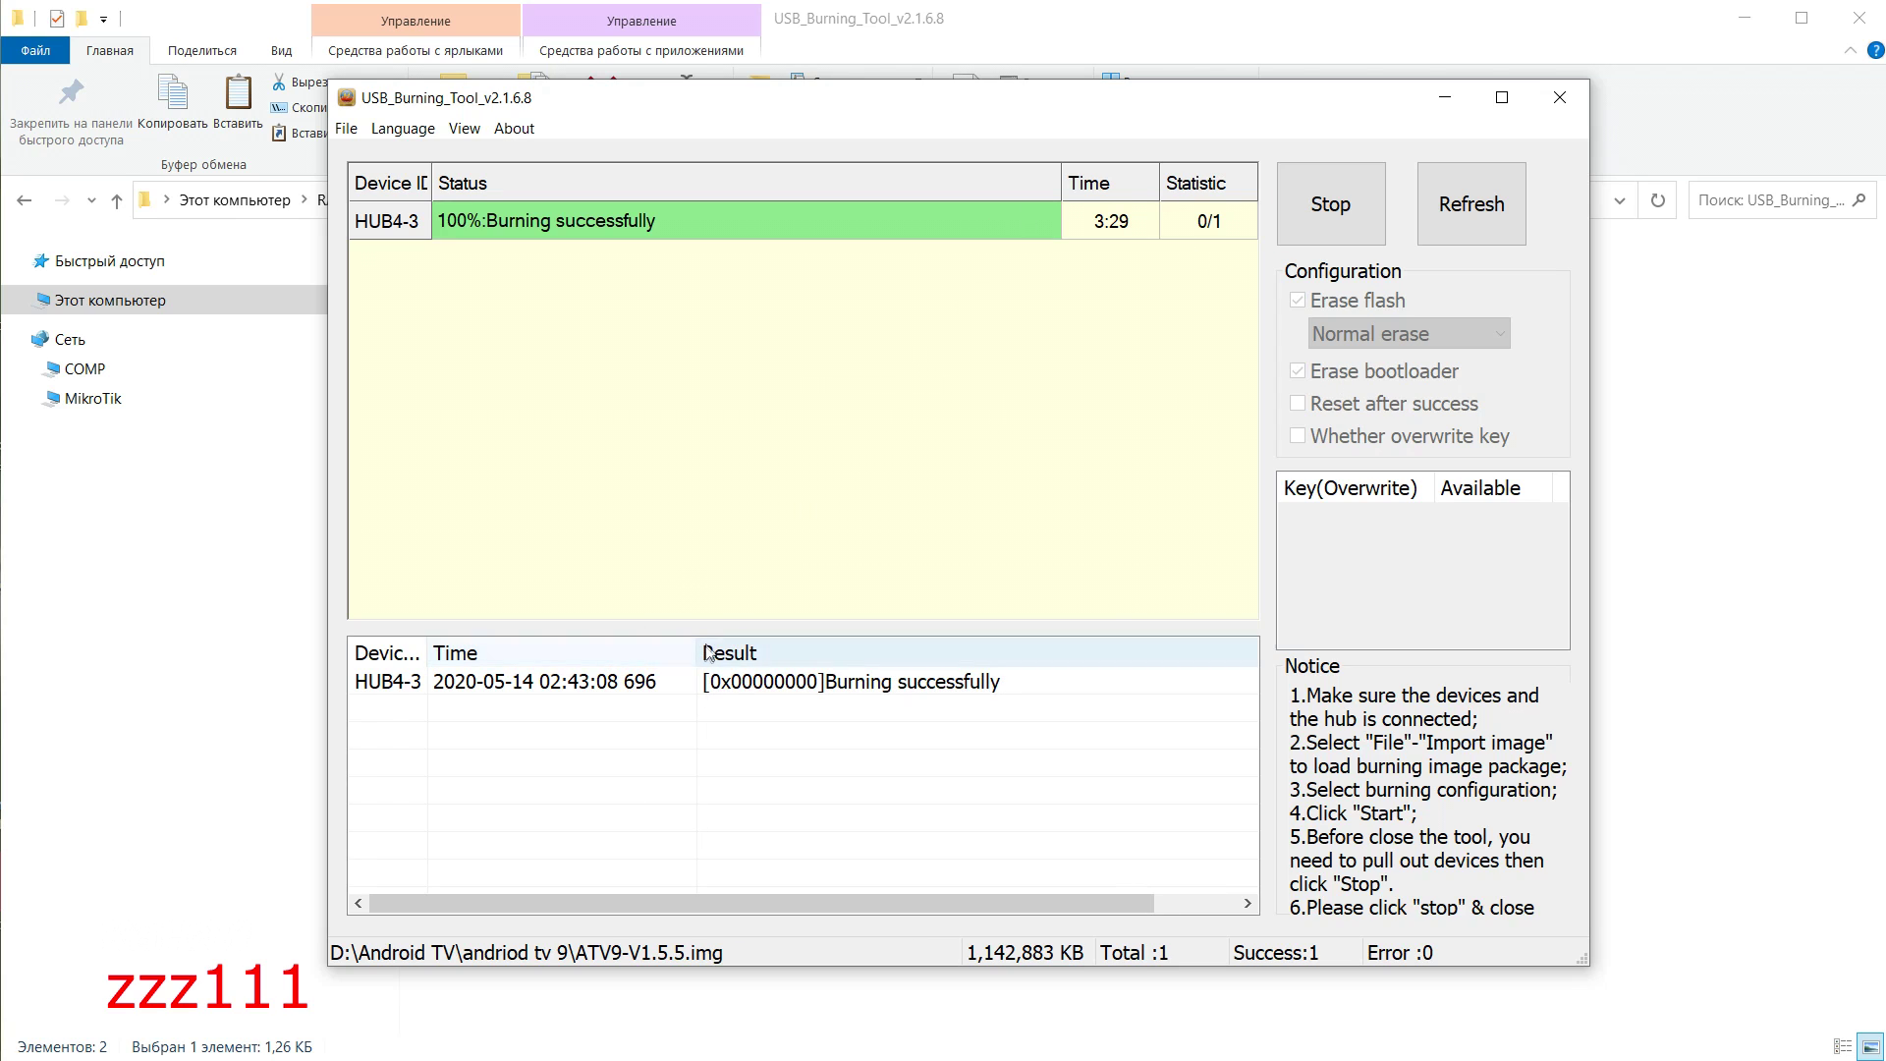
{"action": "left_click", "coordinate": [1352, 204]}
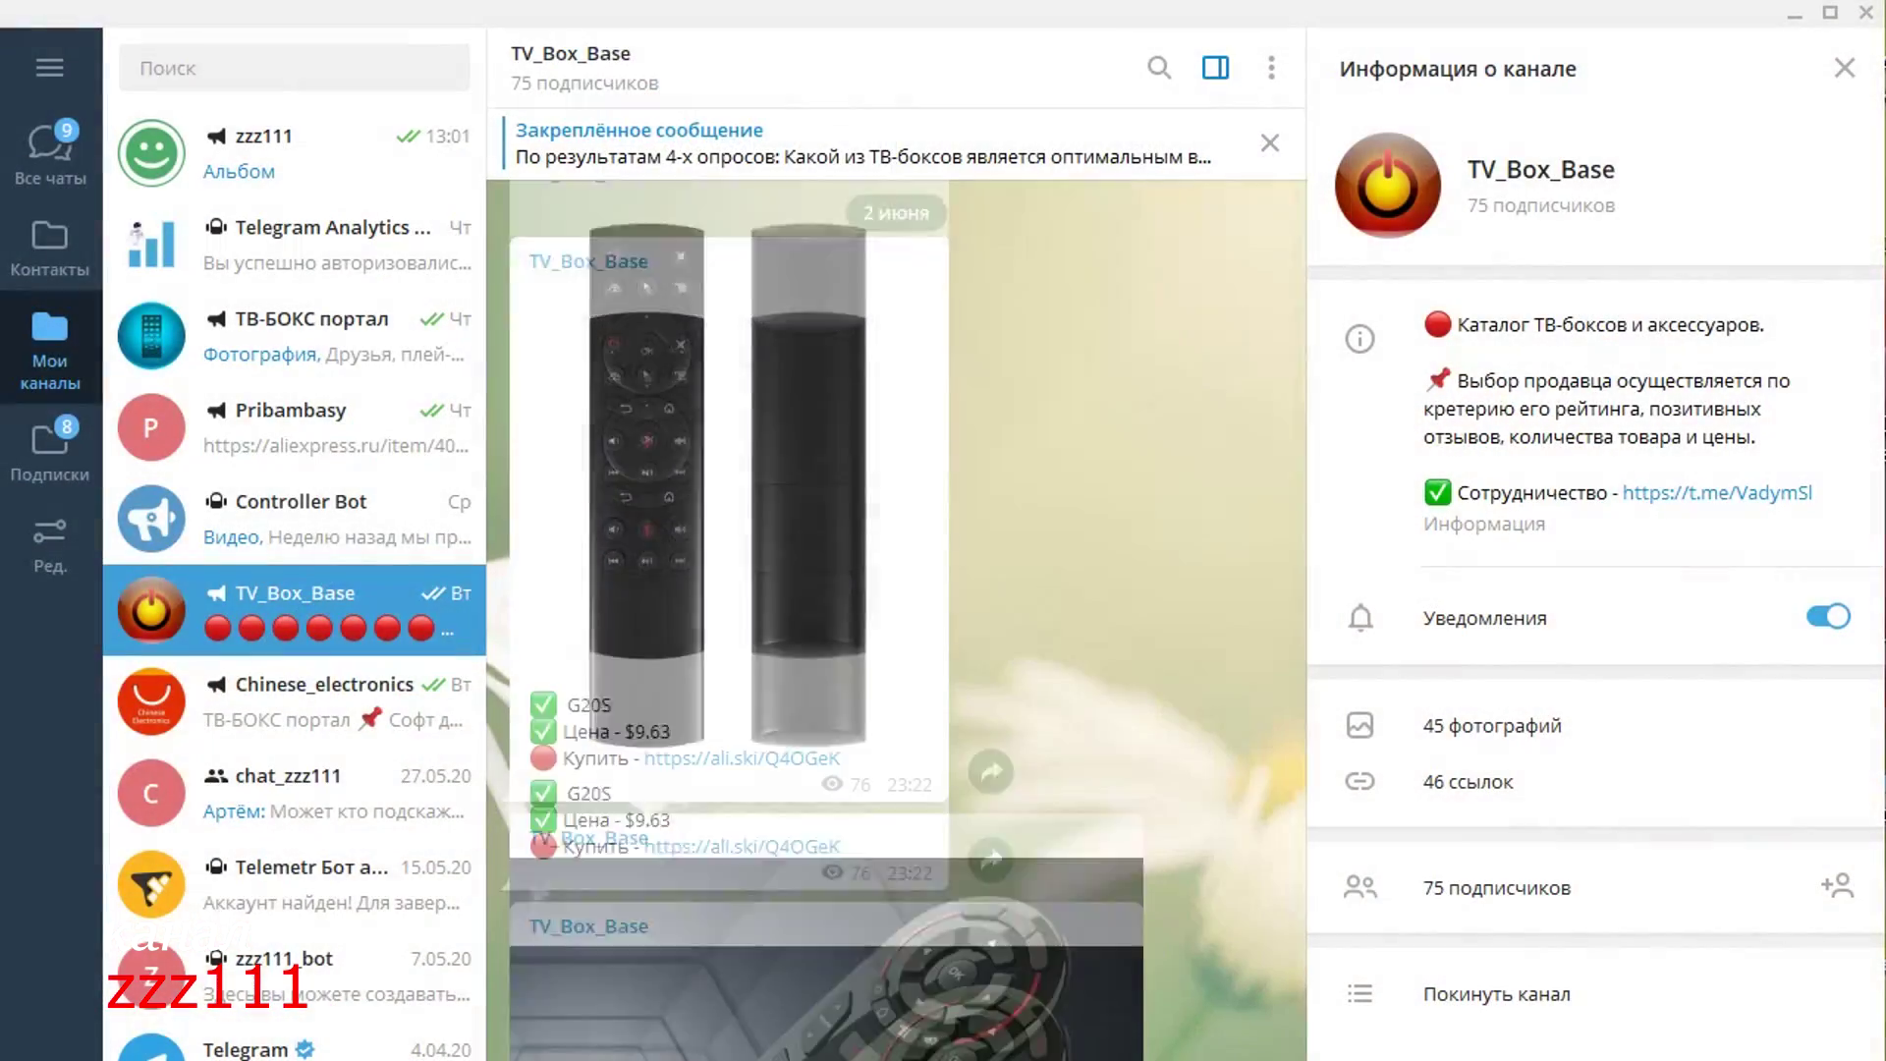
- Browse the TV_Box_Base channel in Telegram to examine its posts on remotes, TV boxes, prices and poll results
{"action": "scroll", "coordinate": [825, 619], "scroll_direction": "down", "scroll_amount": 10}
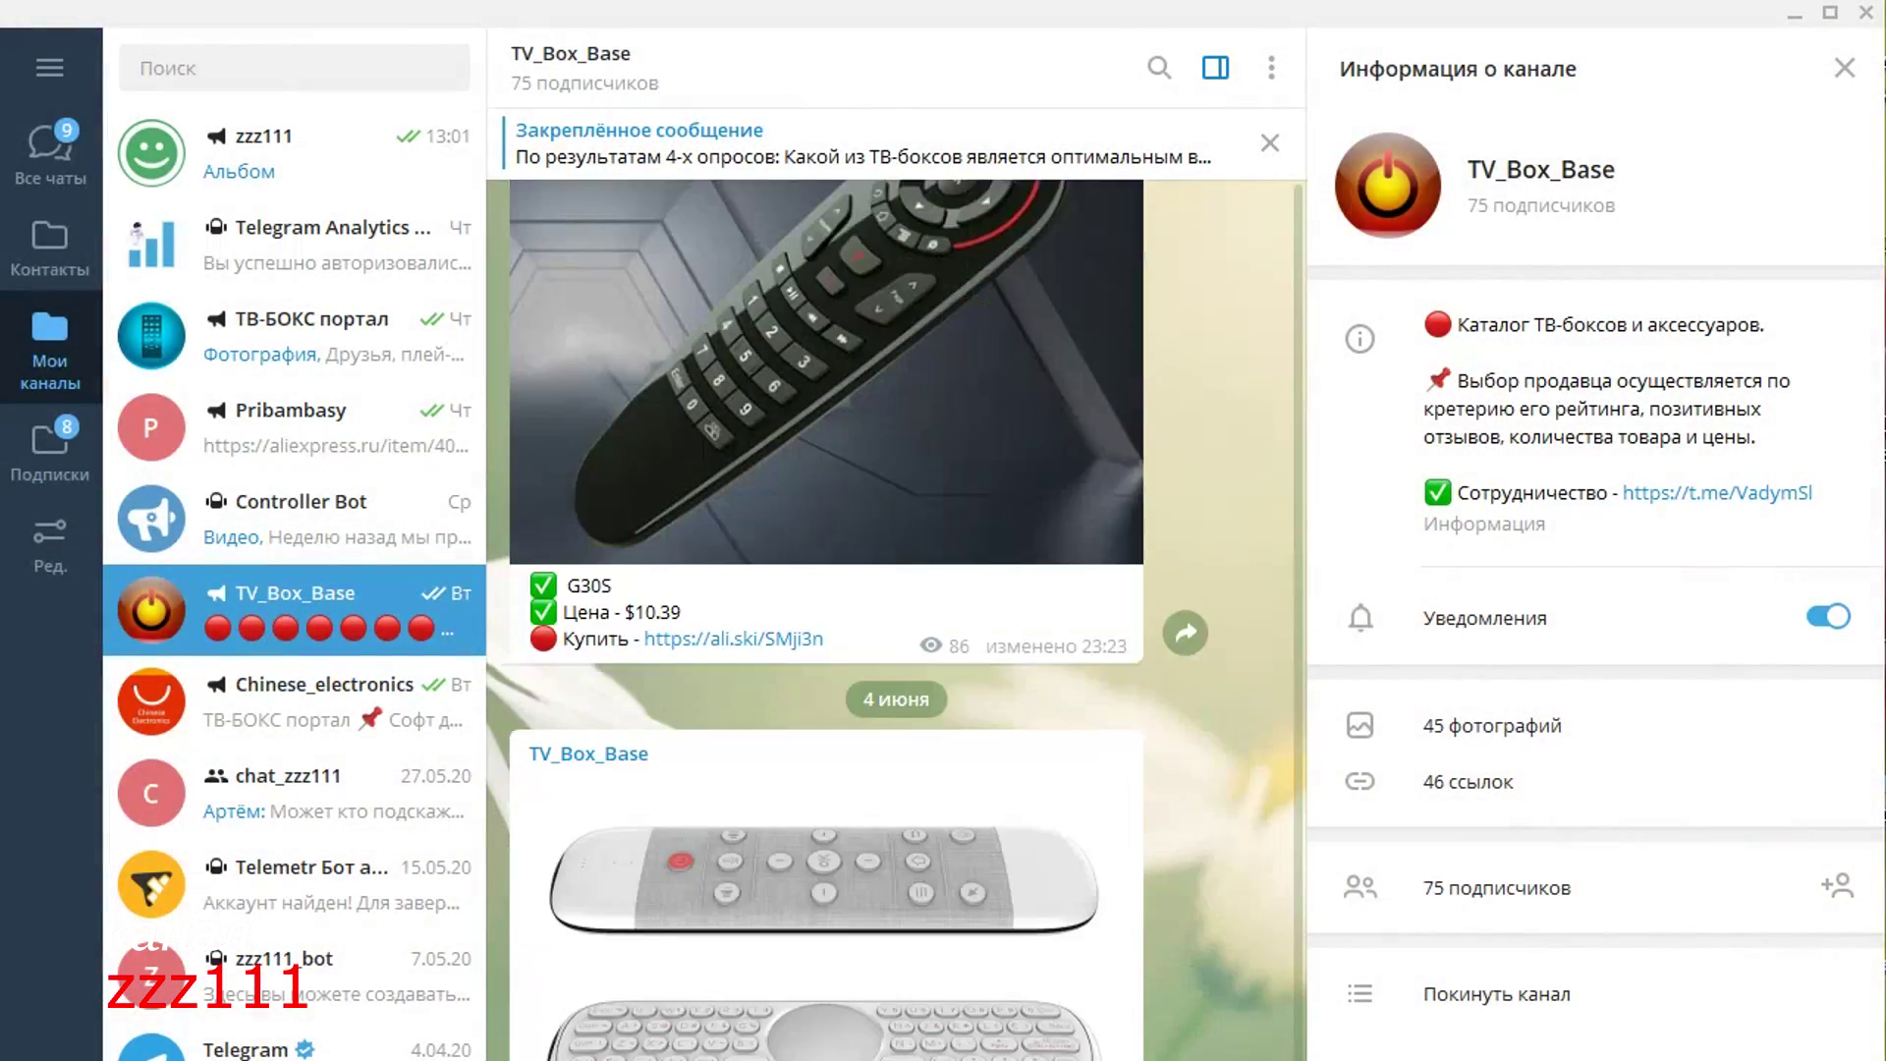
{"action": "scroll", "coordinate": [825, 619], "scroll_direction": "down", "scroll_amount": 10}
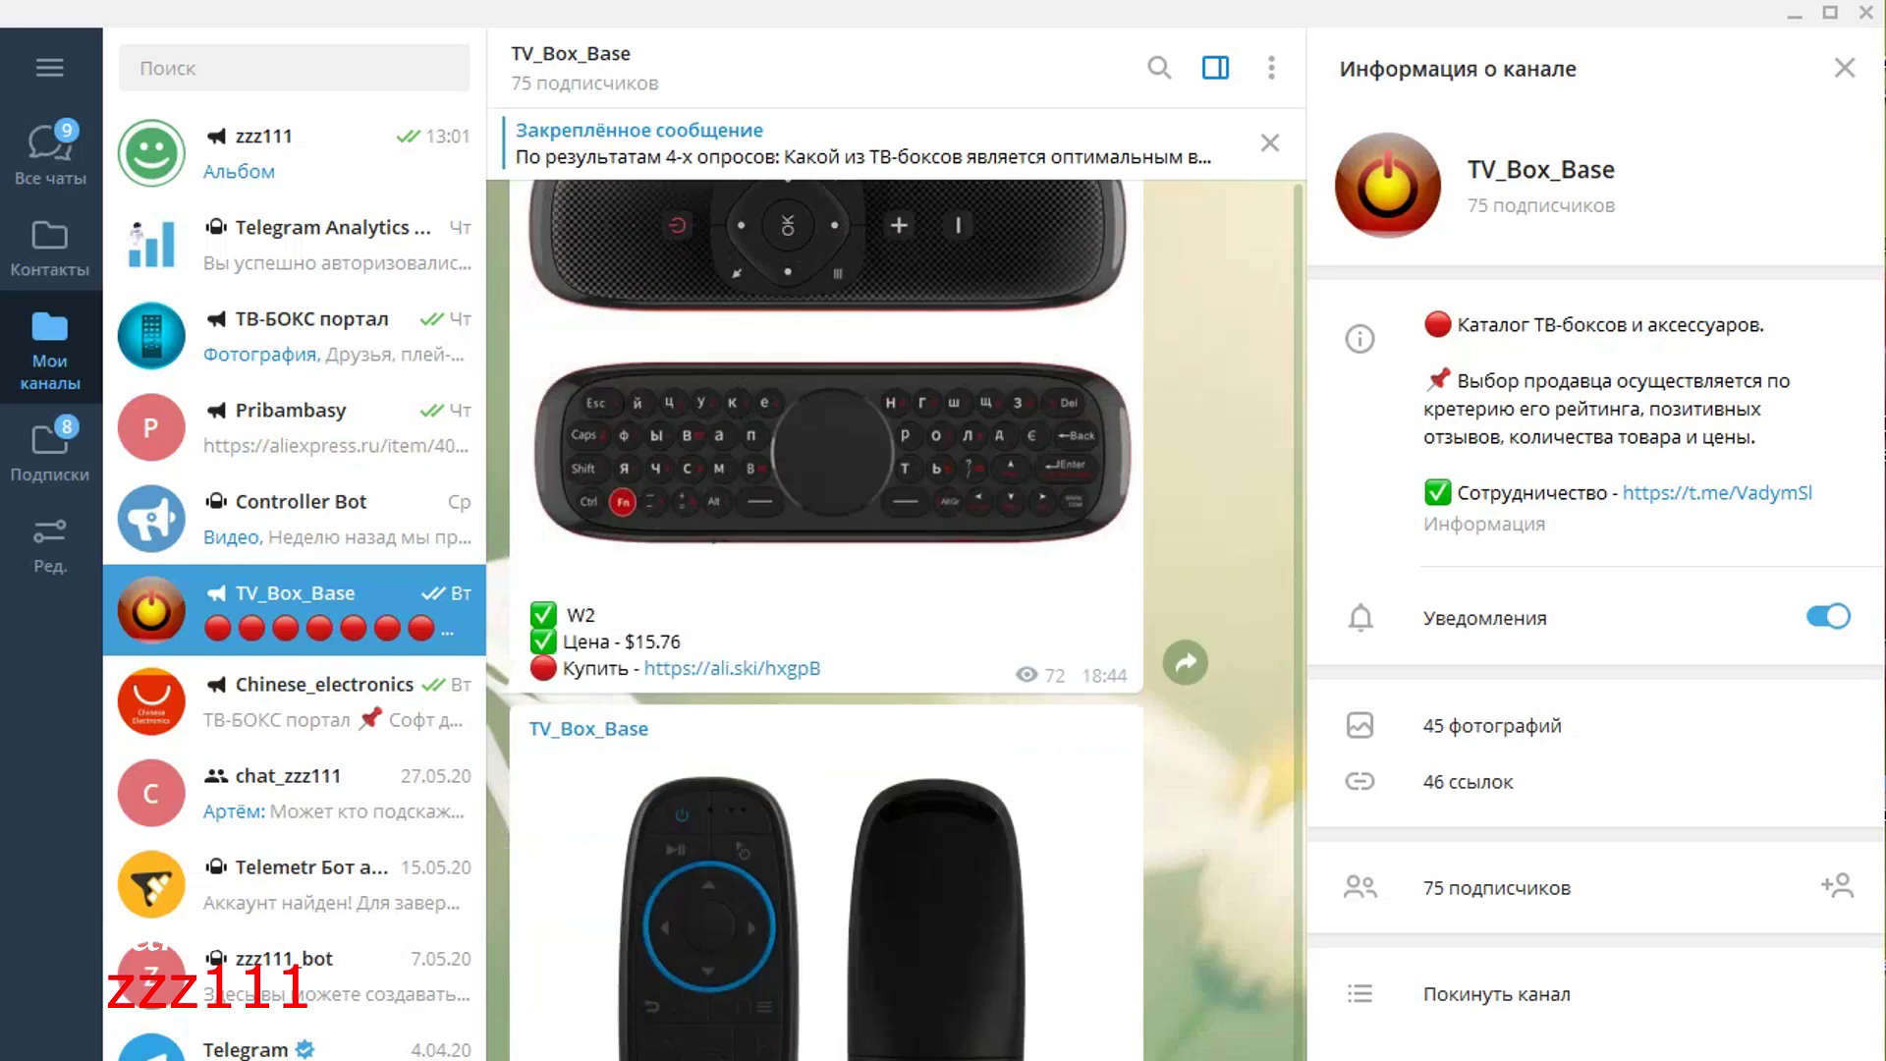
{"action": "scroll", "coordinate": [825, 618], "scroll_direction": "down", "scroll_amount": 10}
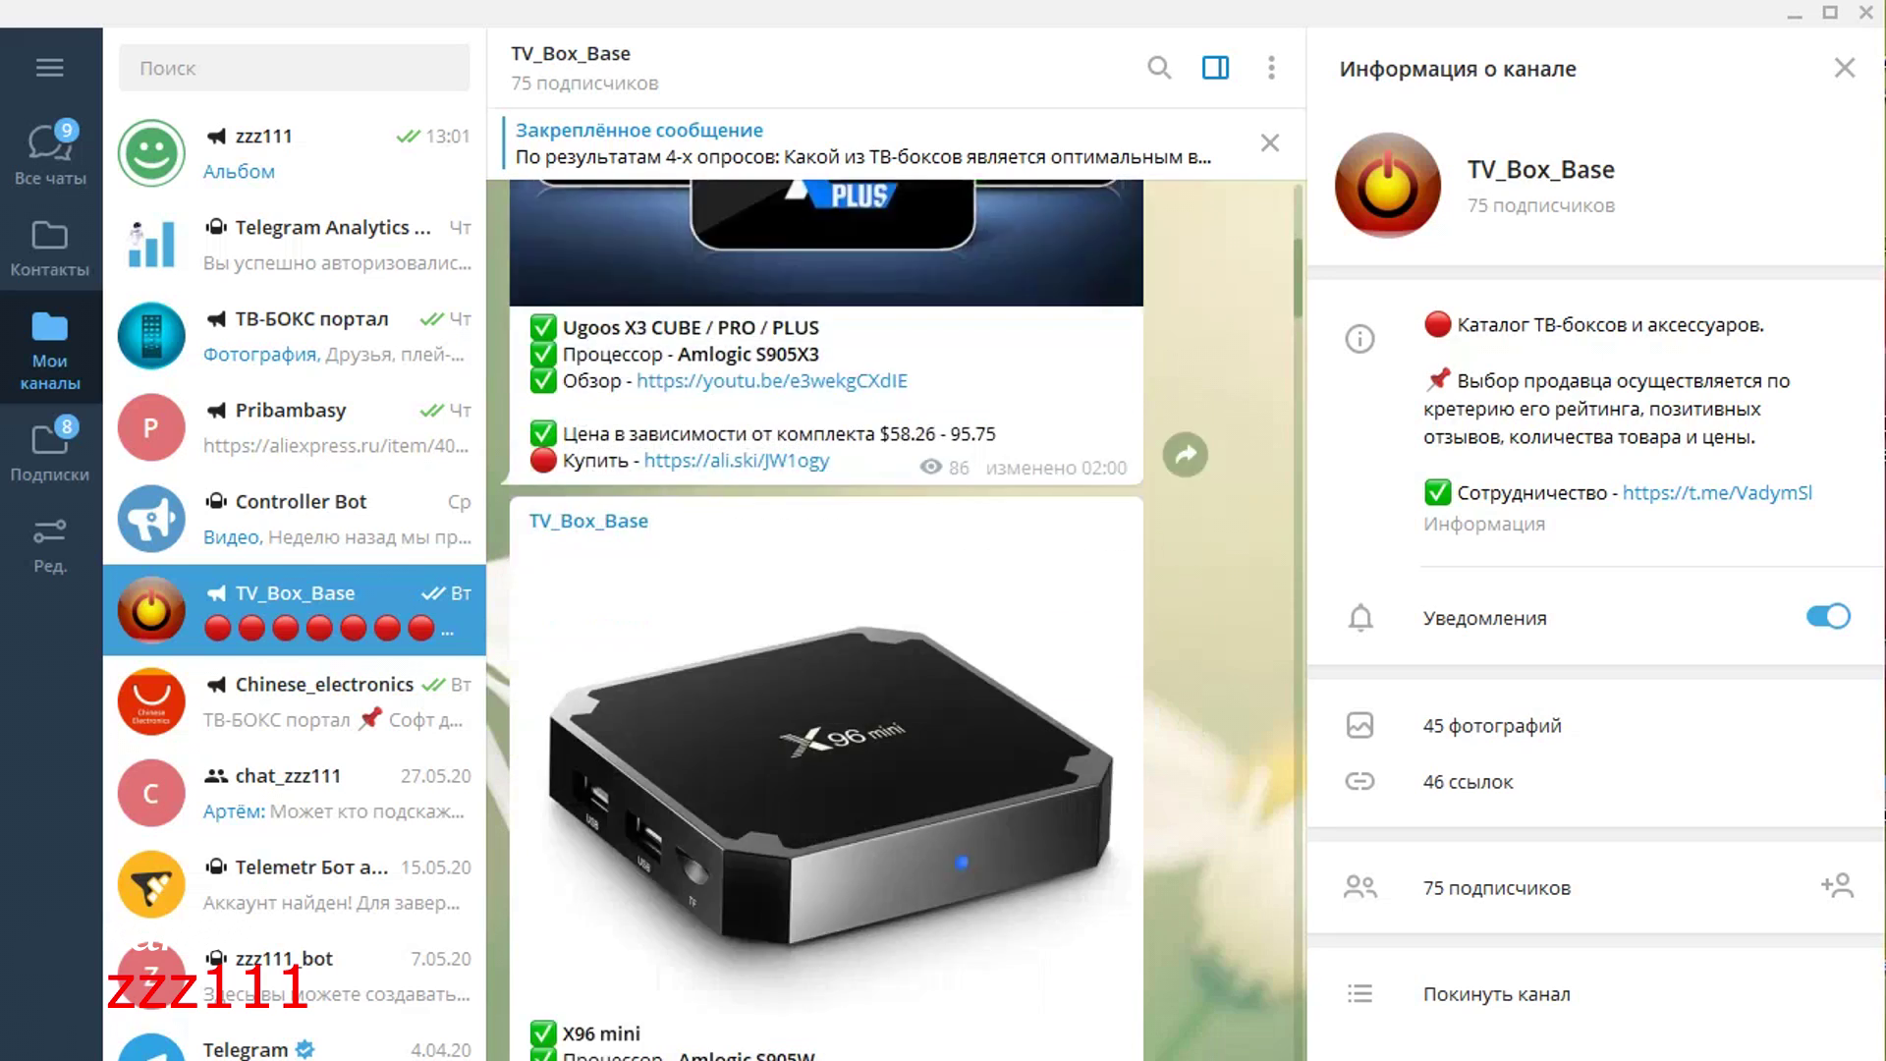
{"action": "scroll", "coordinate": [825, 619], "scroll_direction": "down", "scroll_amount": 10}
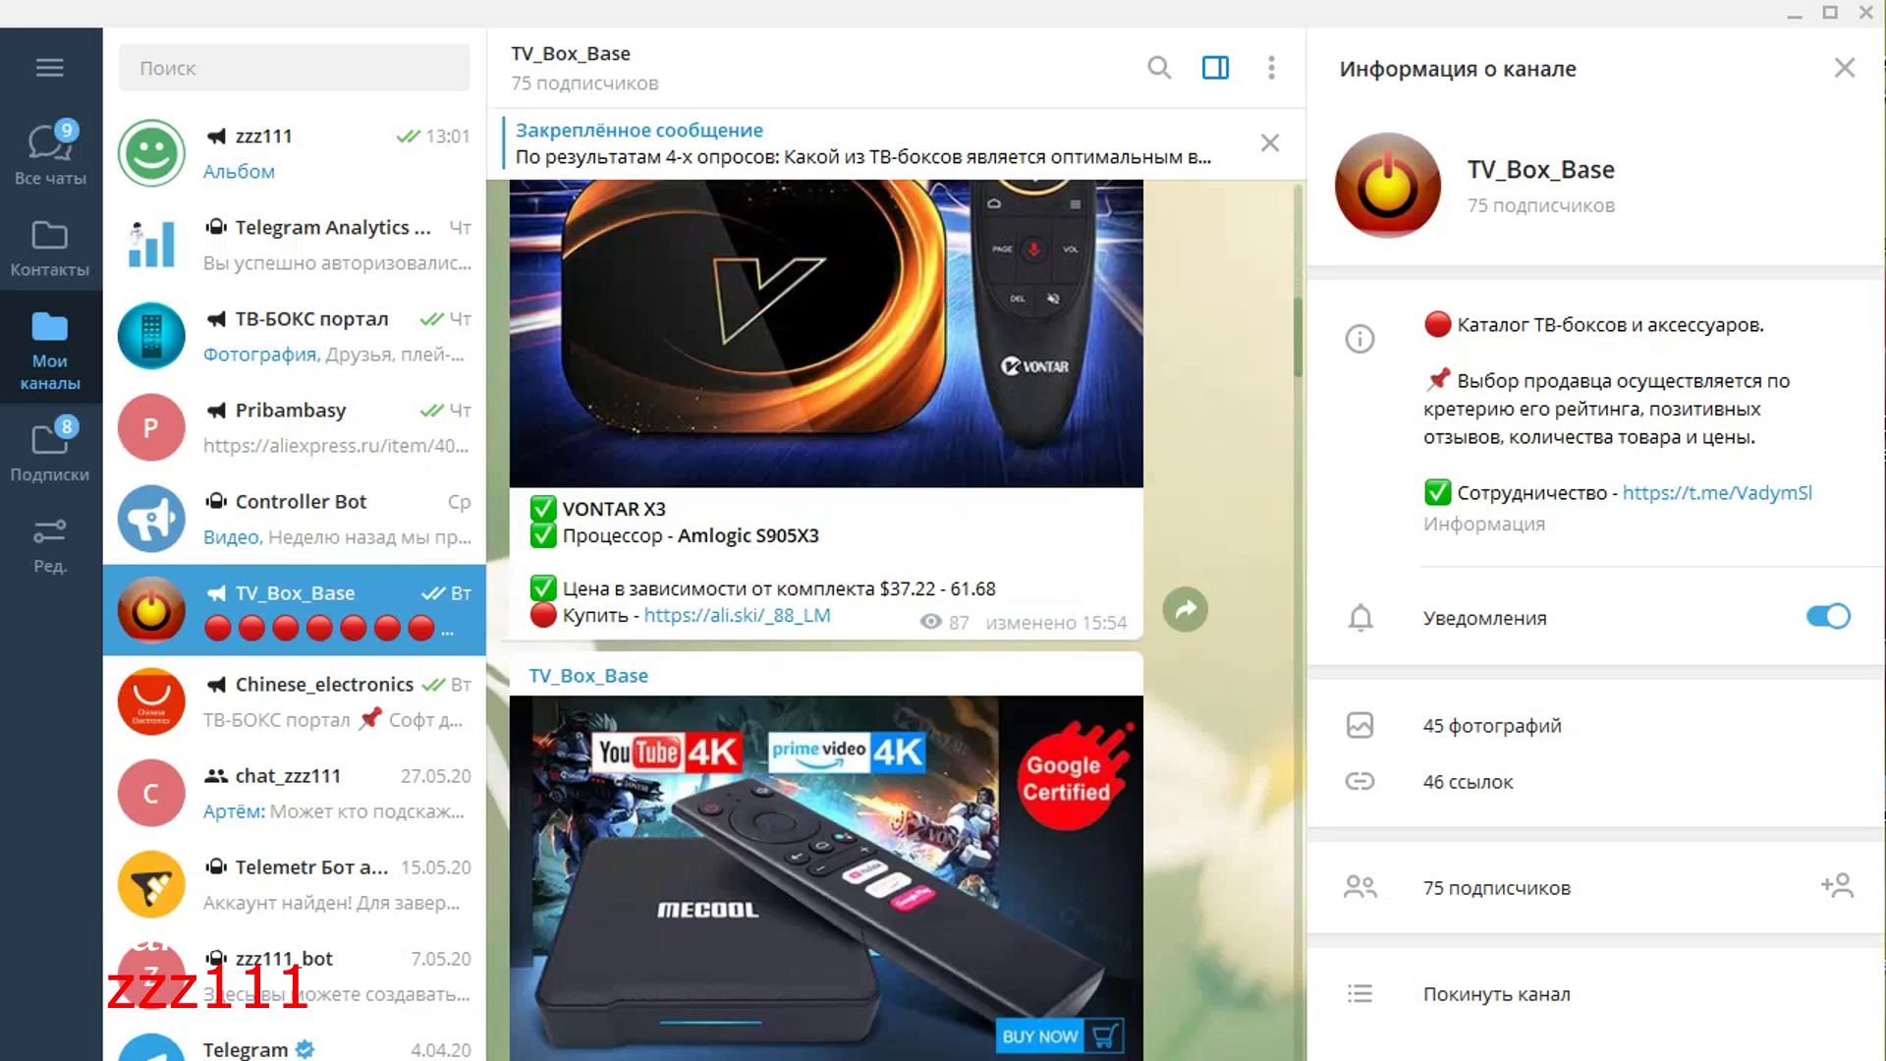
{"action": "scroll", "coordinate": [825, 619], "scroll_direction": "down", "scroll_amount": 10}
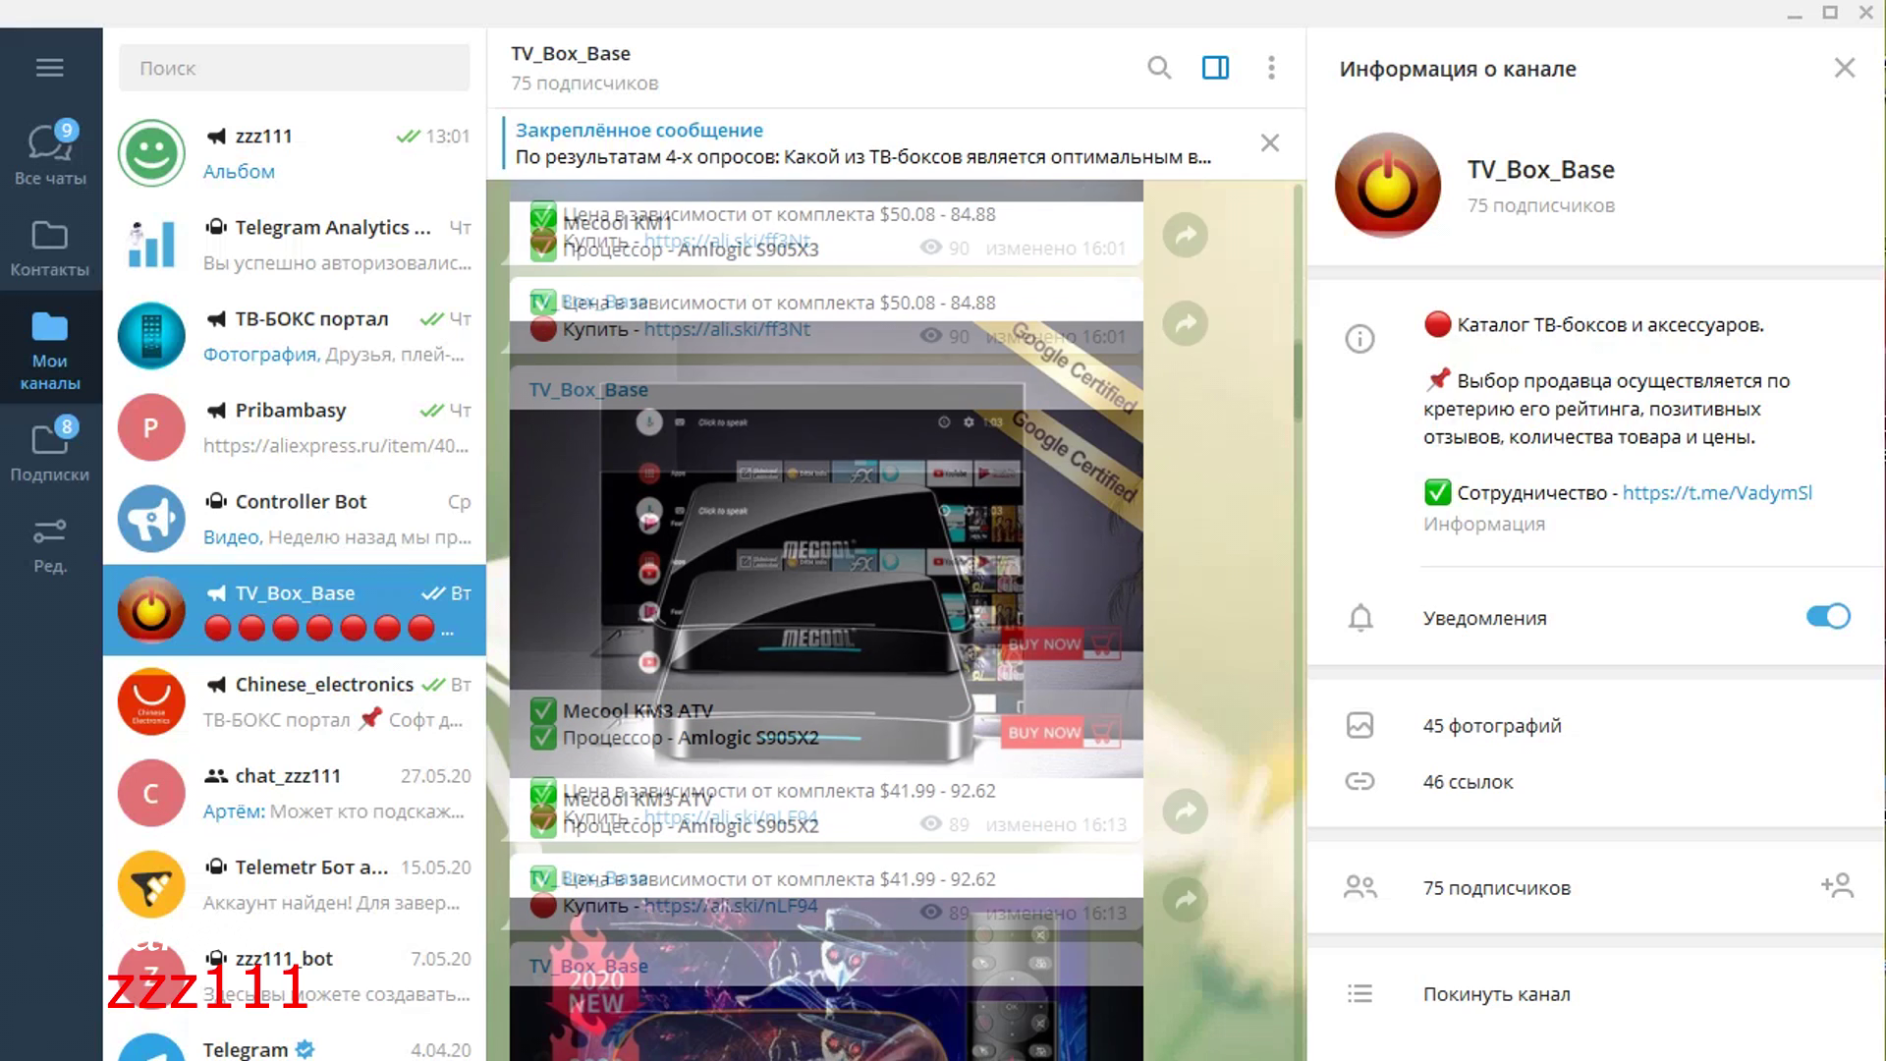
{"action": "scroll", "coordinate": [825, 619], "scroll_direction": "down", "scroll_amount": 10}
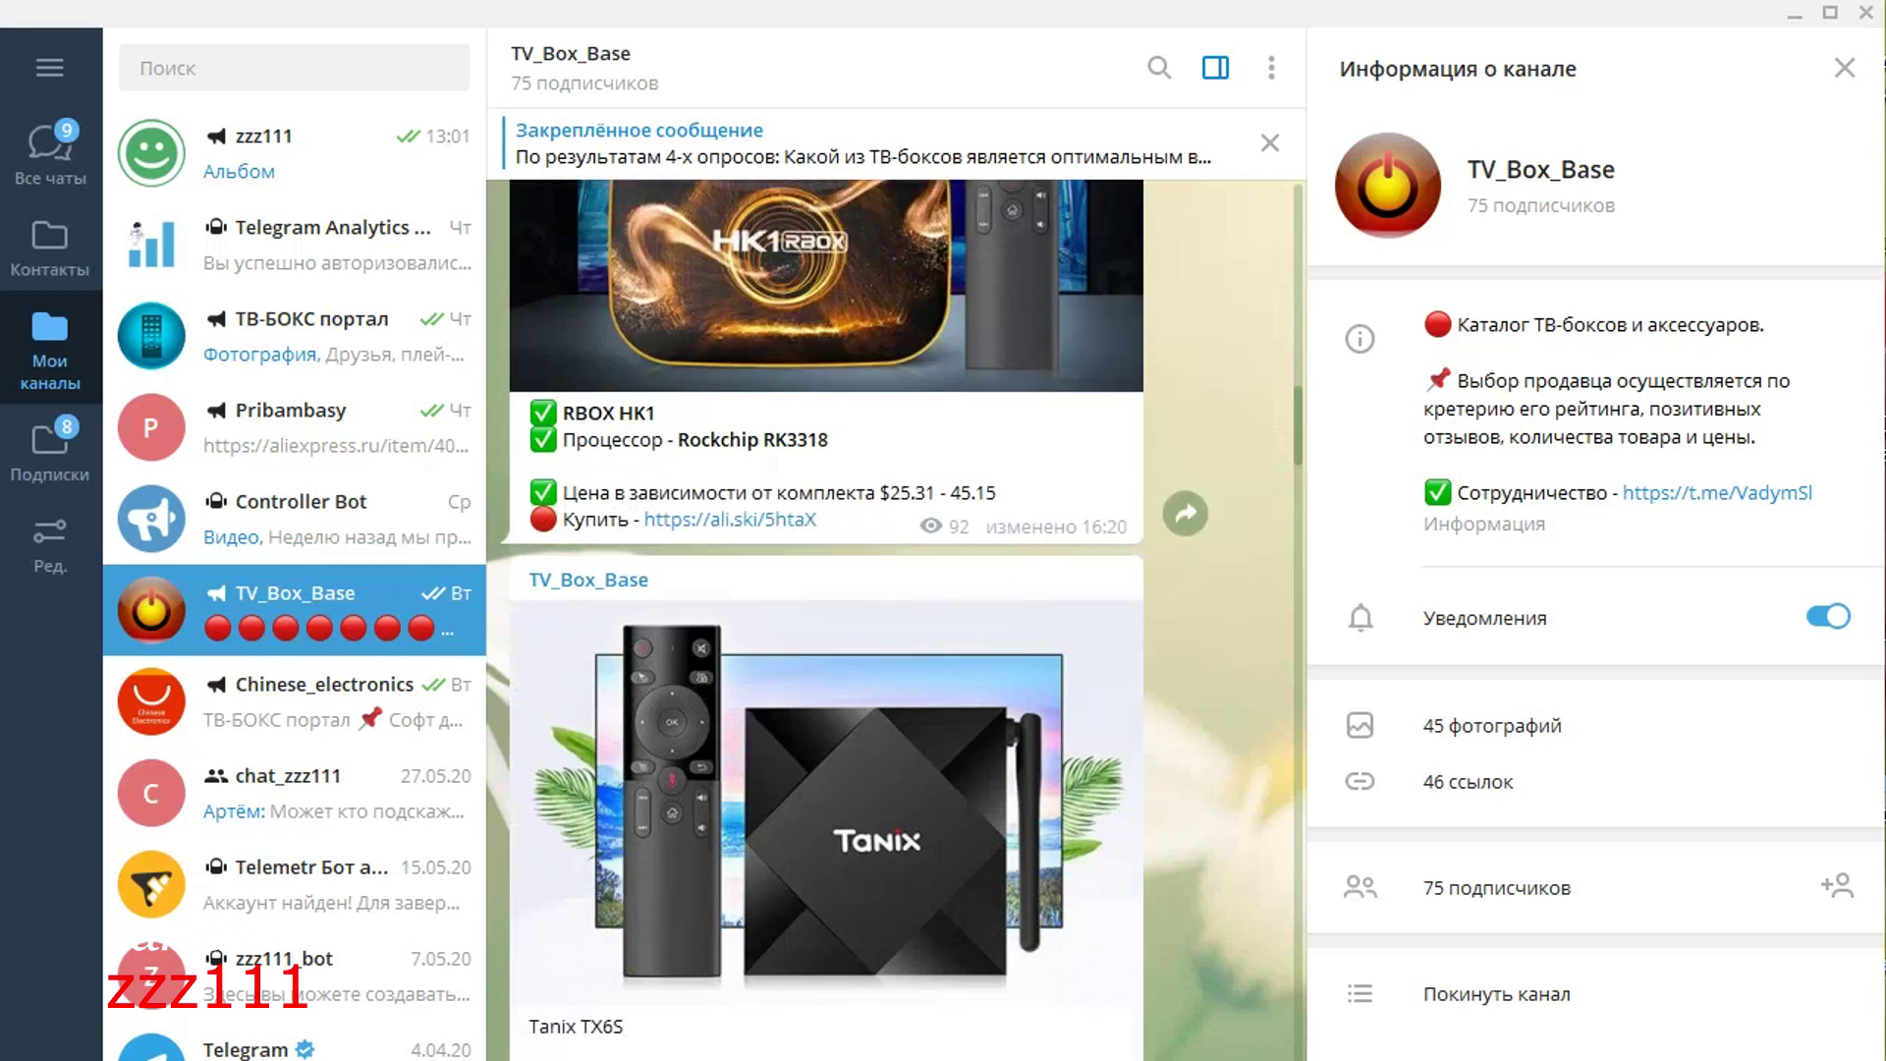
{"action": "scroll", "coordinate": [826, 619], "scroll_direction": "down", "scroll_amount": 8}
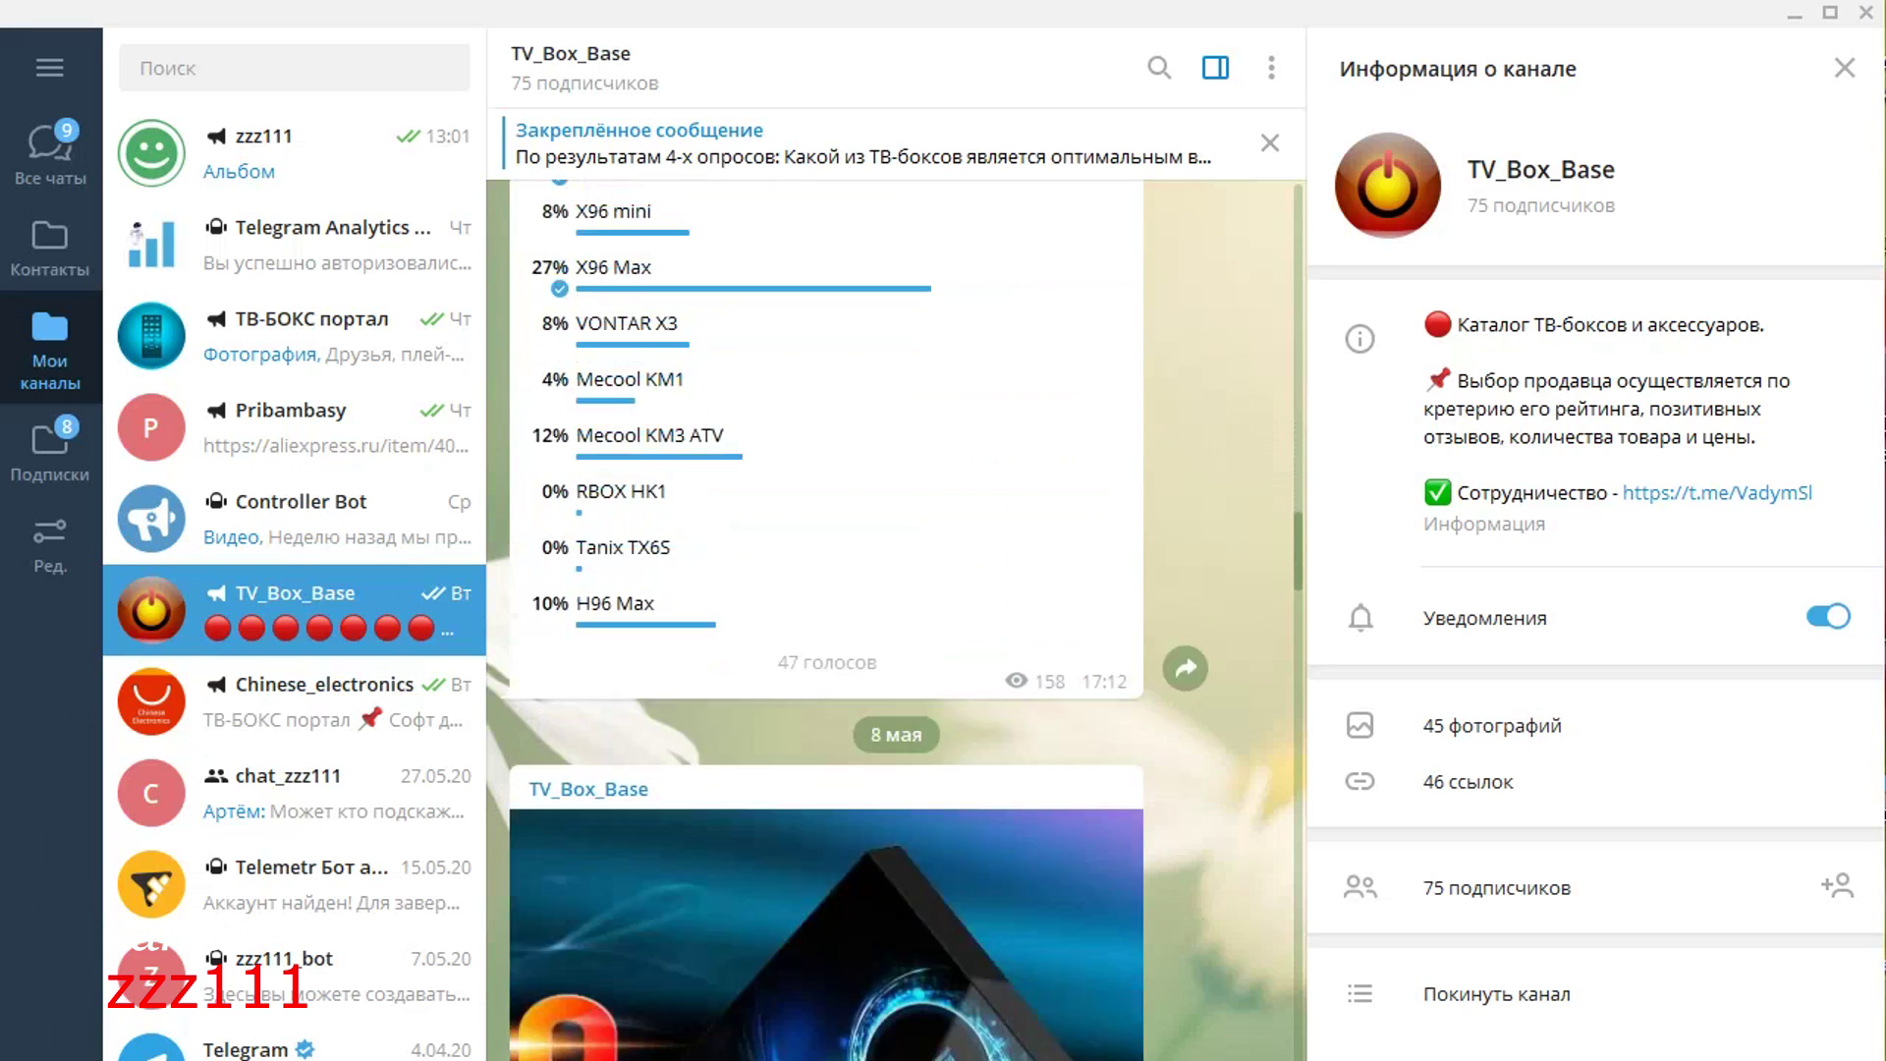
{"action": "scroll", "coordinate": [825, 619], "scroll_direction": "down", "scroll_amount": 6}
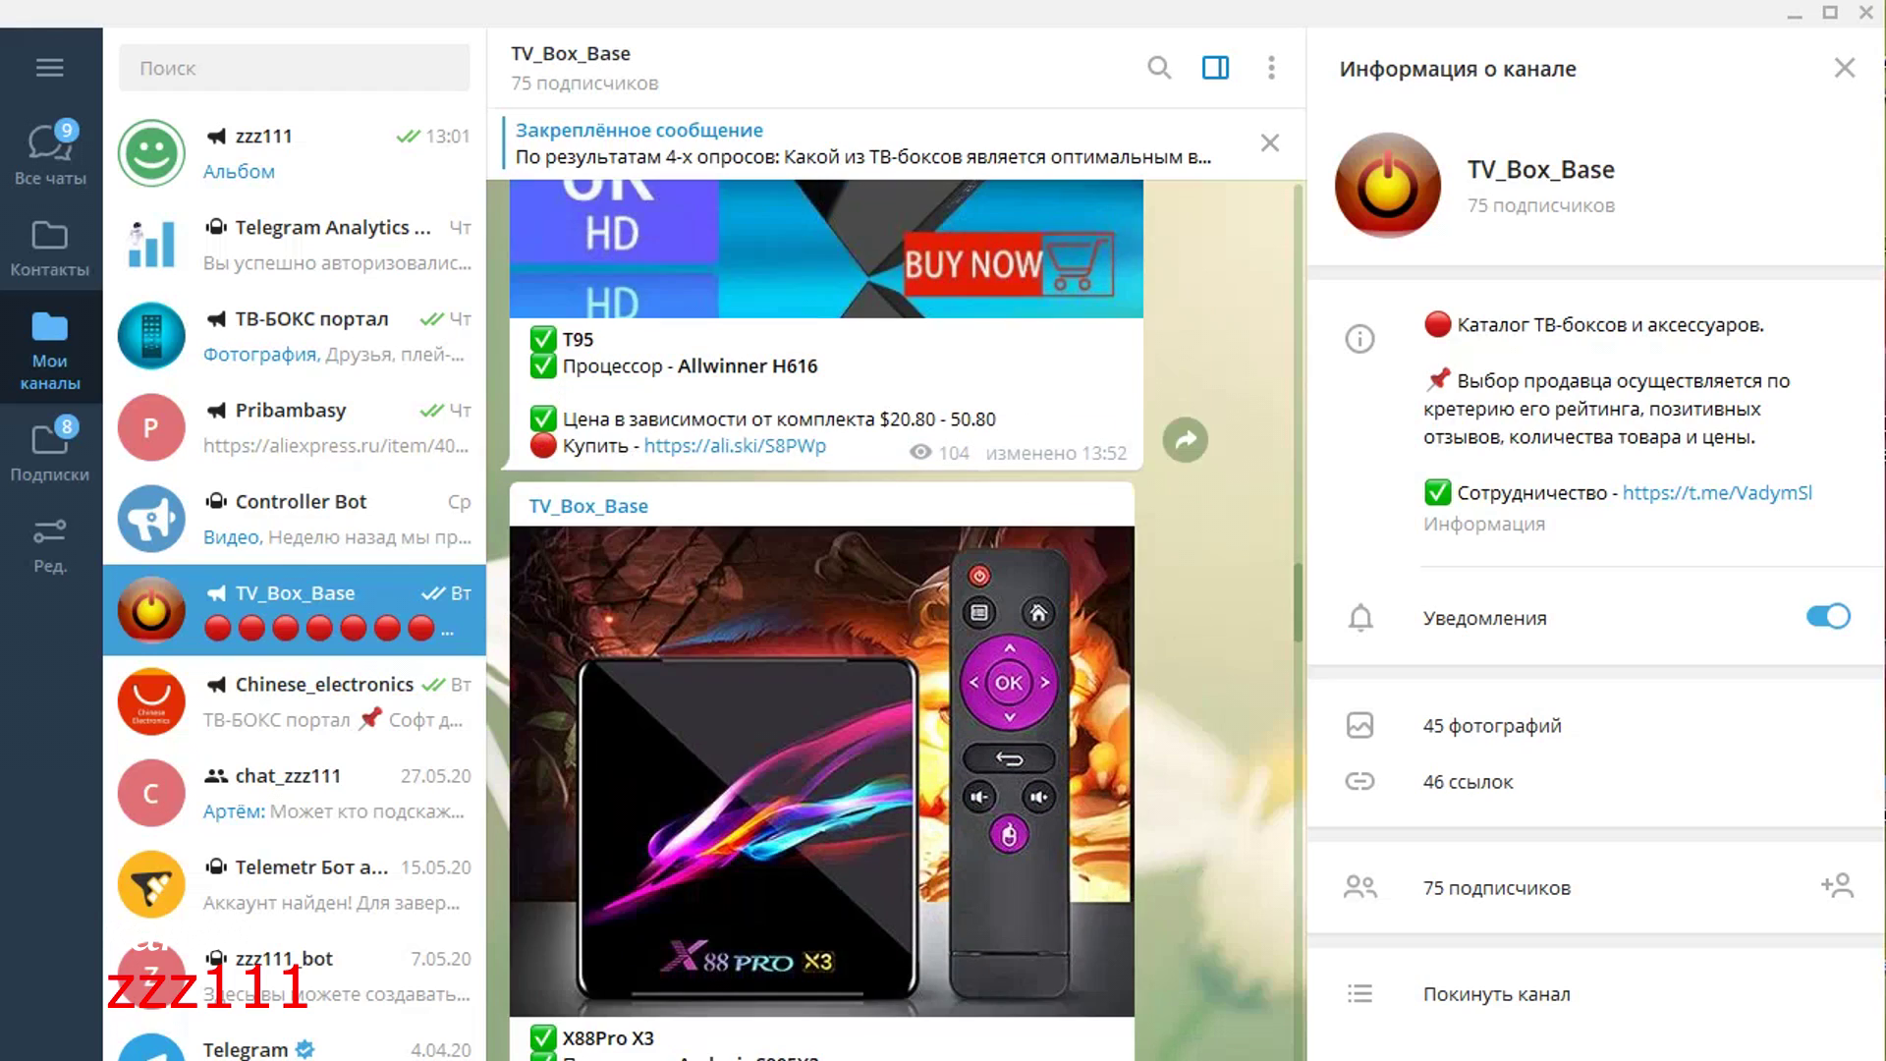
{"action": "scroll", "coordinate": [825, 619], "scroll_direction": "down", "scroll_amount": 5}
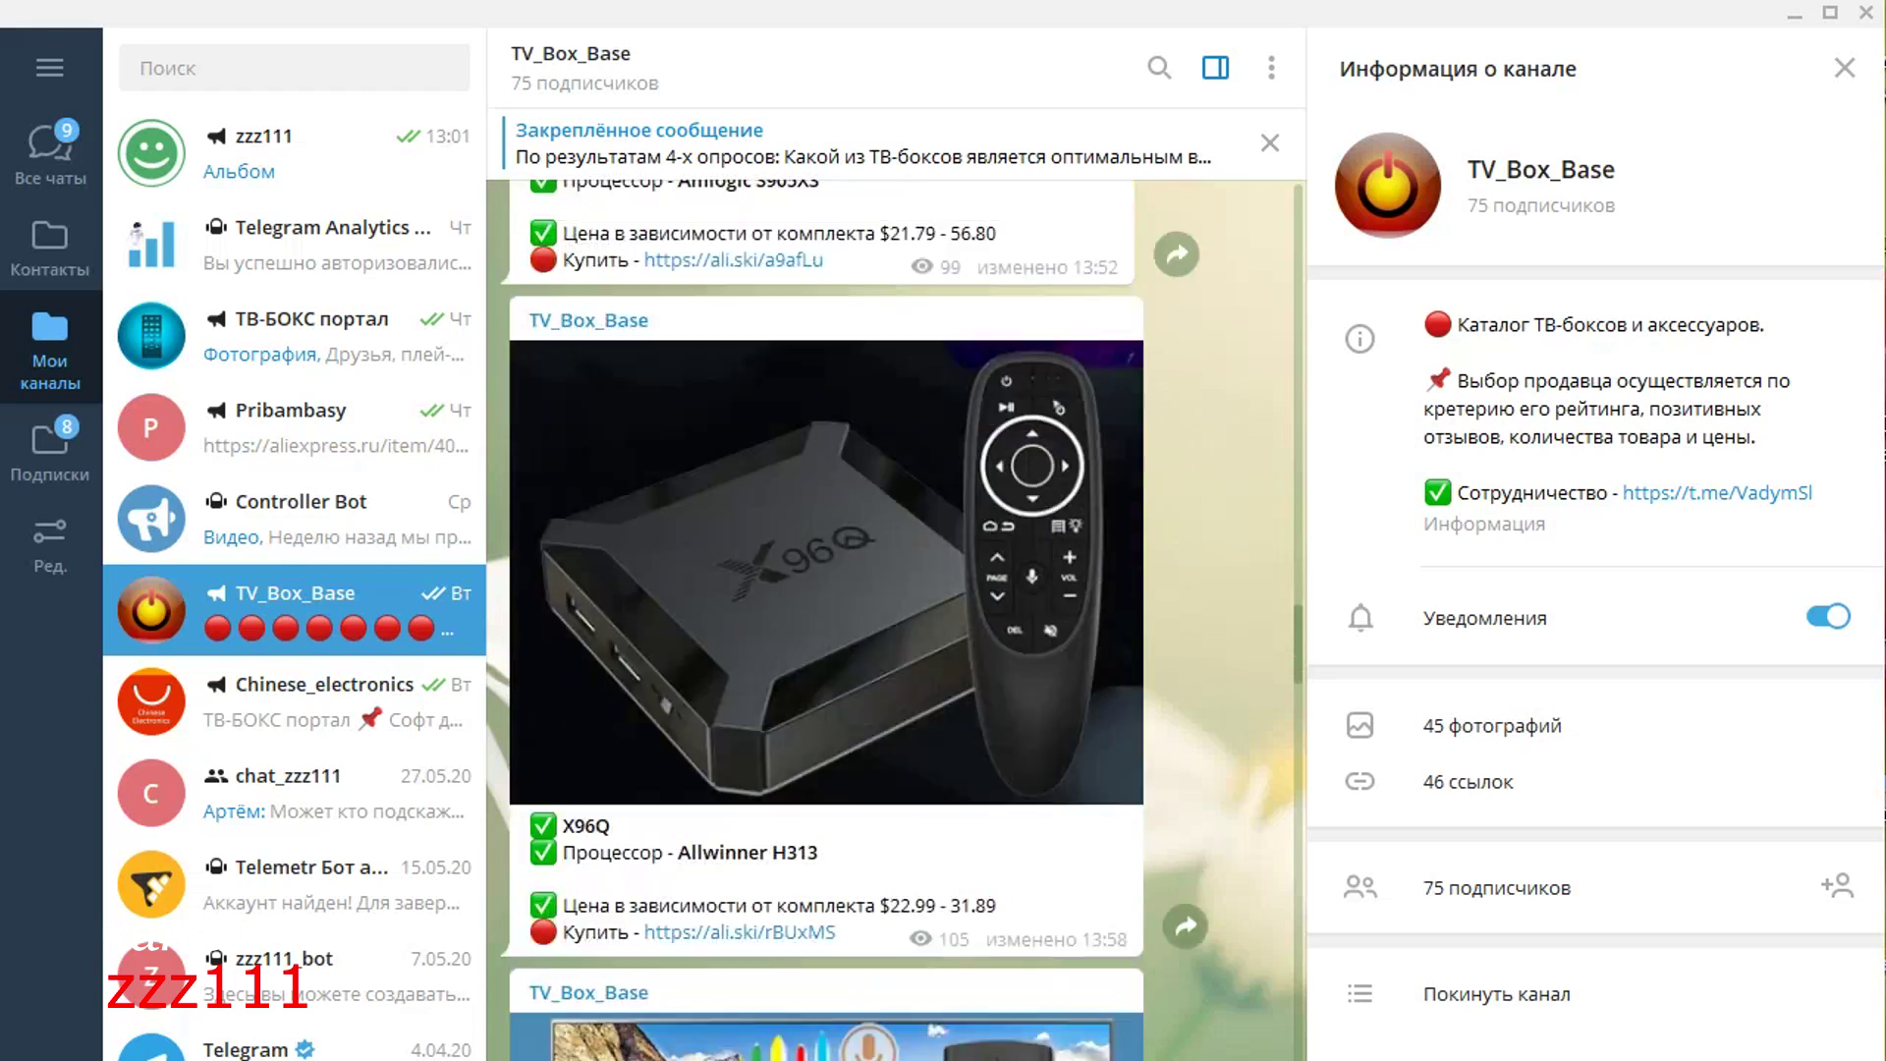
{"action": "scroll", "coordinate": [825, 618], "scroll_direction": "down", "scroll_amount": 8}
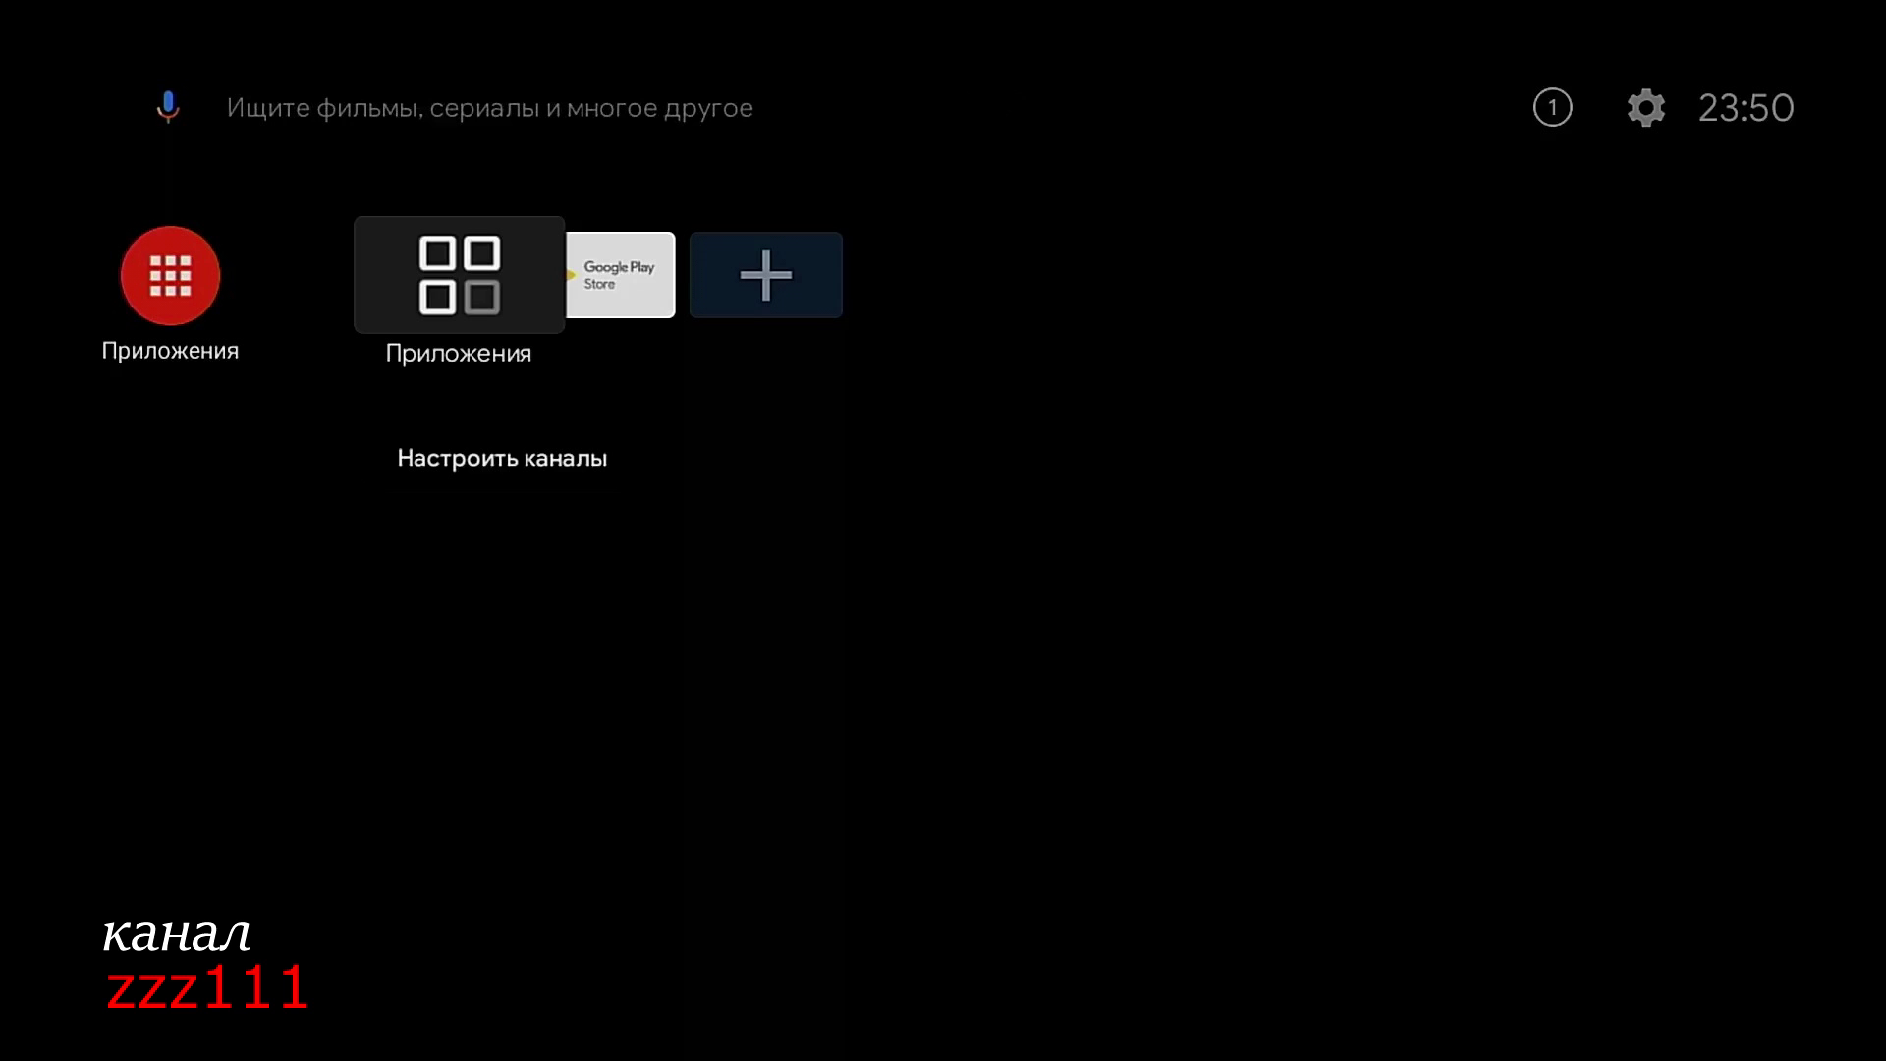
- Open the full list of installed applications from the Android TV home screen
{"action": "key", "text": "Right"}
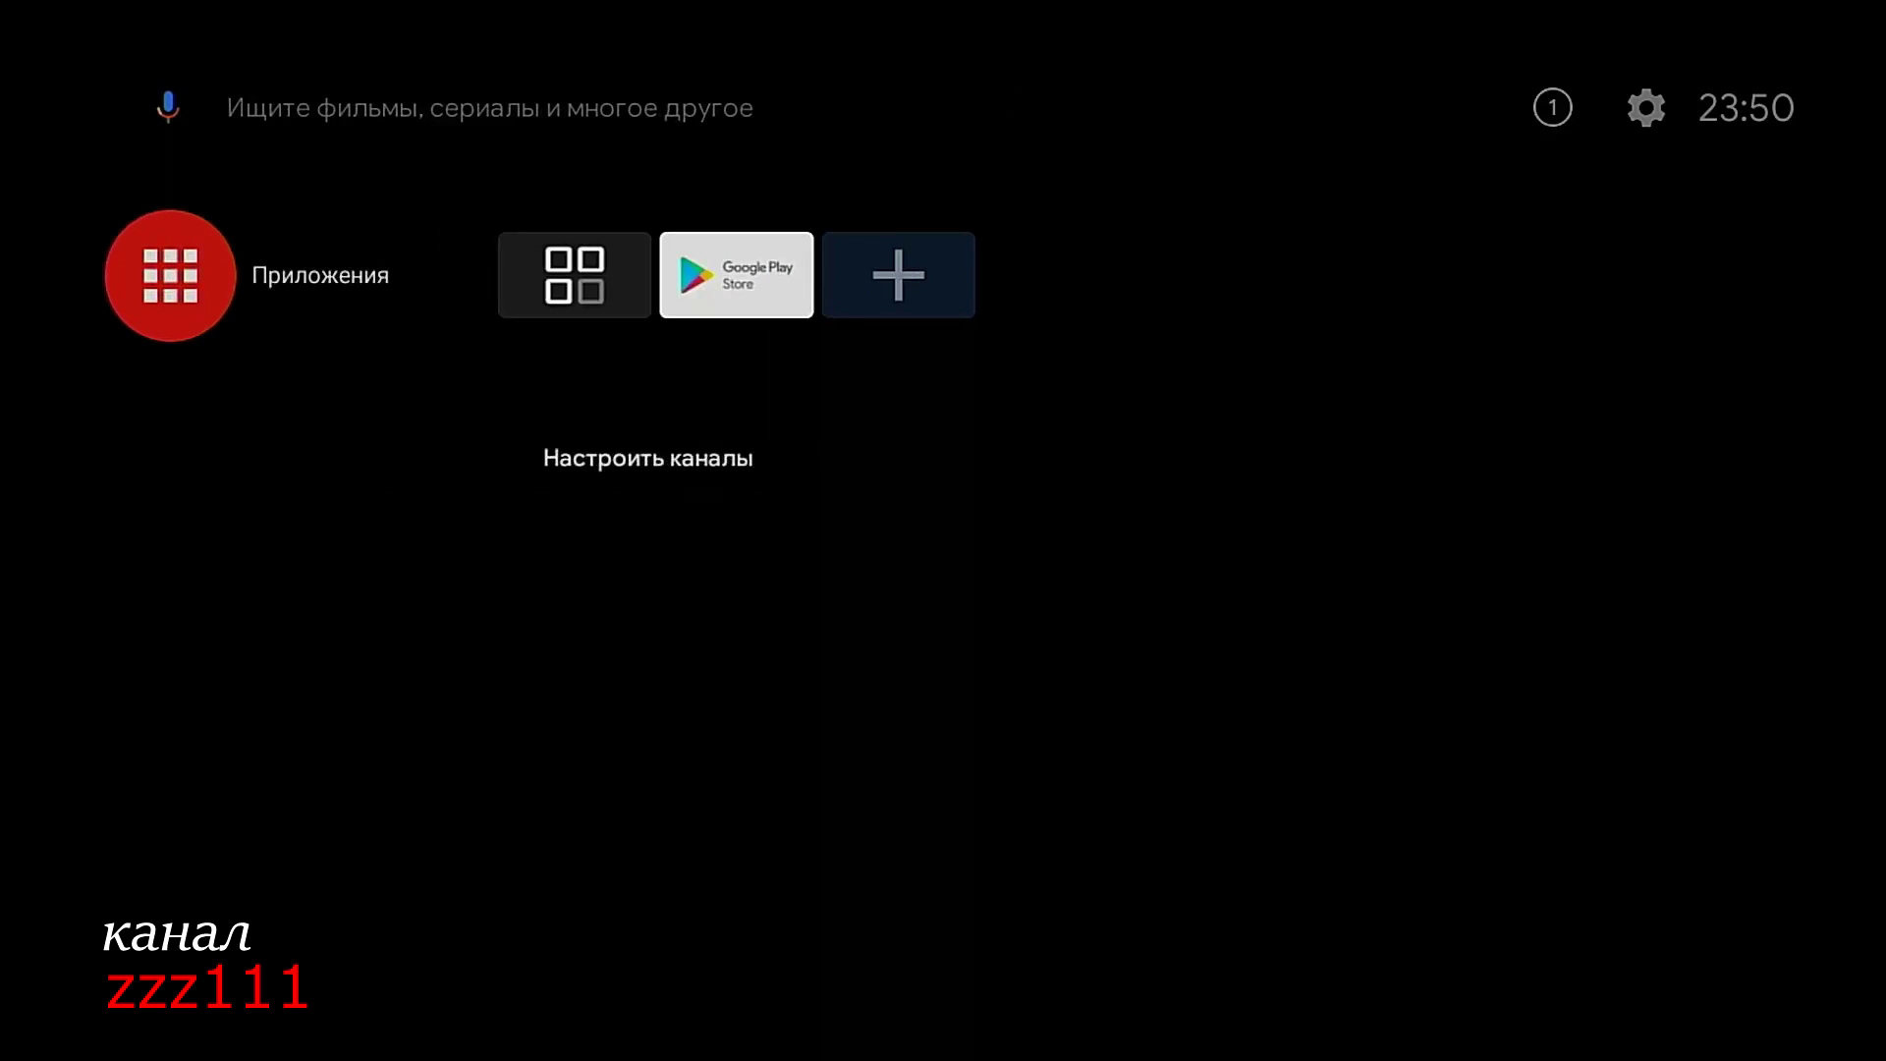
{"action": "key", "text": "Right"}
{"action": "key", "text": "Return"}
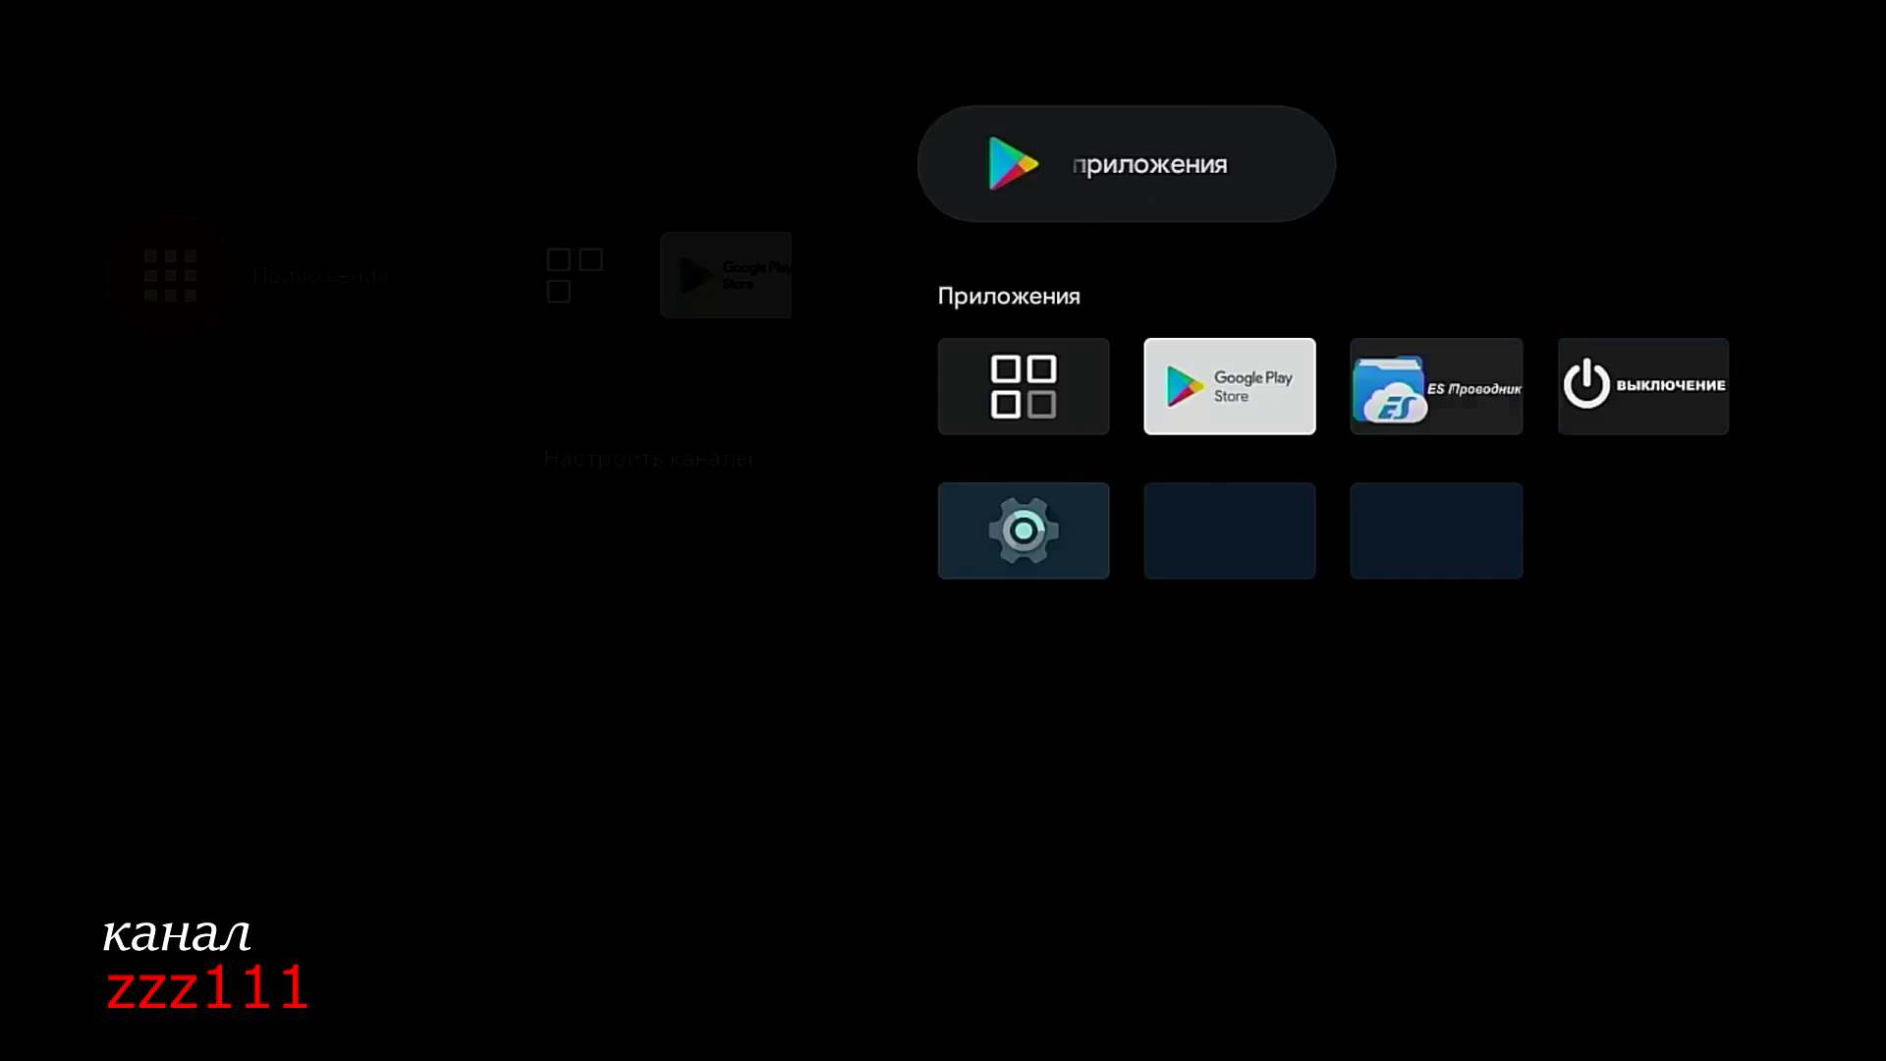